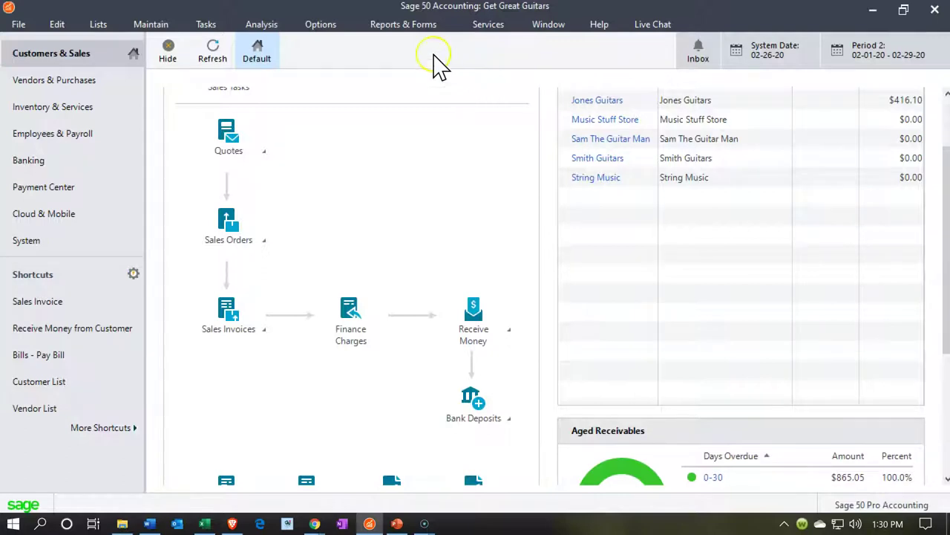
- Generate the standard Balance Sheet from the financial statements using a Range time frame covering Period 1, 1/1/20 to 1/31/20
{"action": "left_click", "coordinate": [418, 28]}
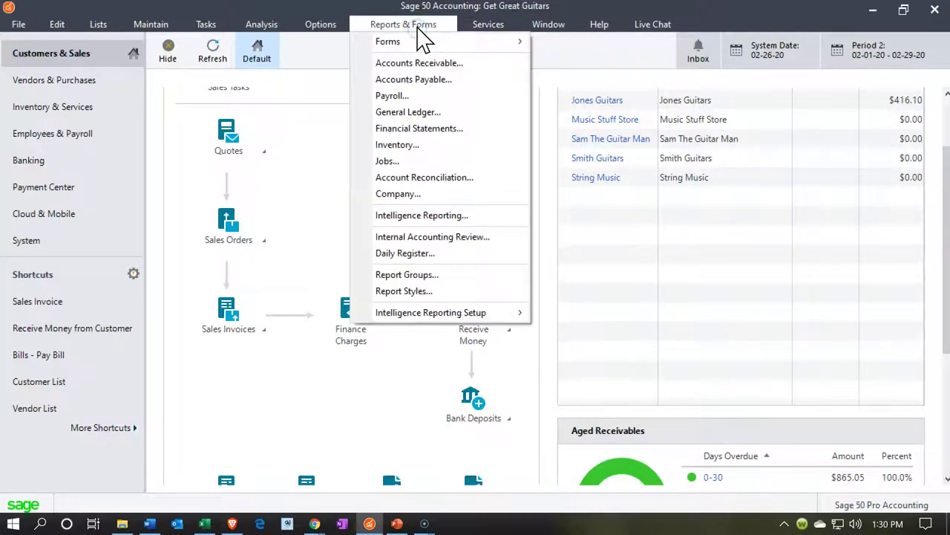
{"action": "left_click", "coordinate": [415, 129]}
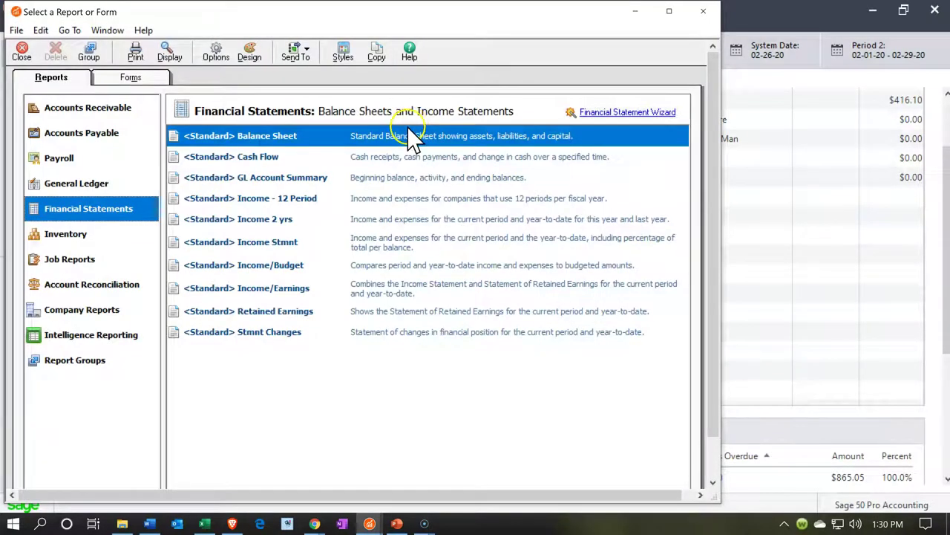
{"action": "left_click", "coordinate": [292, 143]}
{"action": "left_click", "coordinate": [292, 143]}
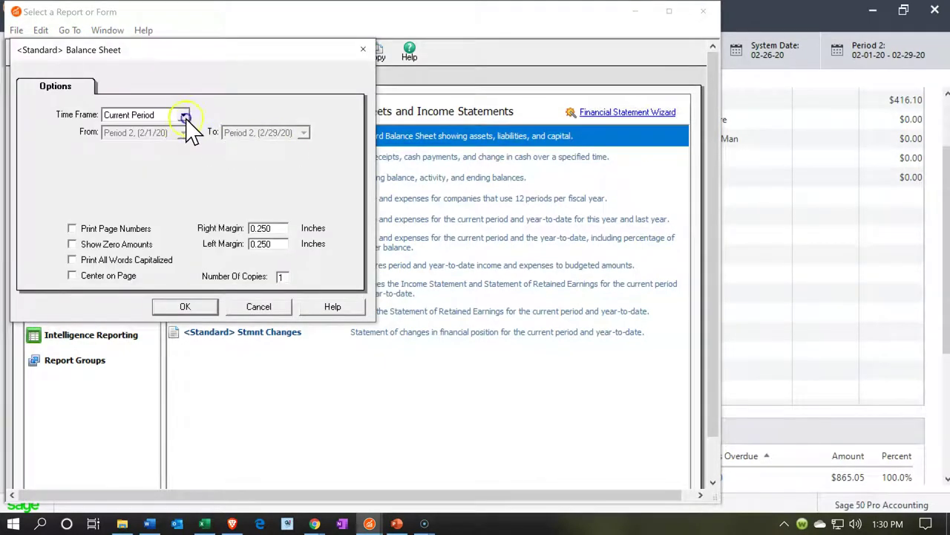
{"action": "left_click", "coordinate": [183, 115]}
{"action": "left_click", "coordinate": [115, 129]}
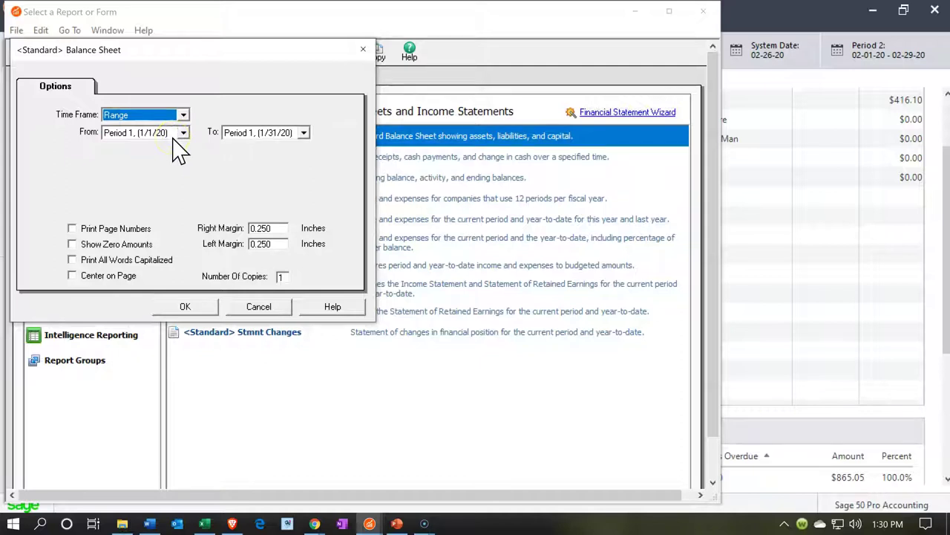
{"action": "left_click", "coordinate": [194, 310]}
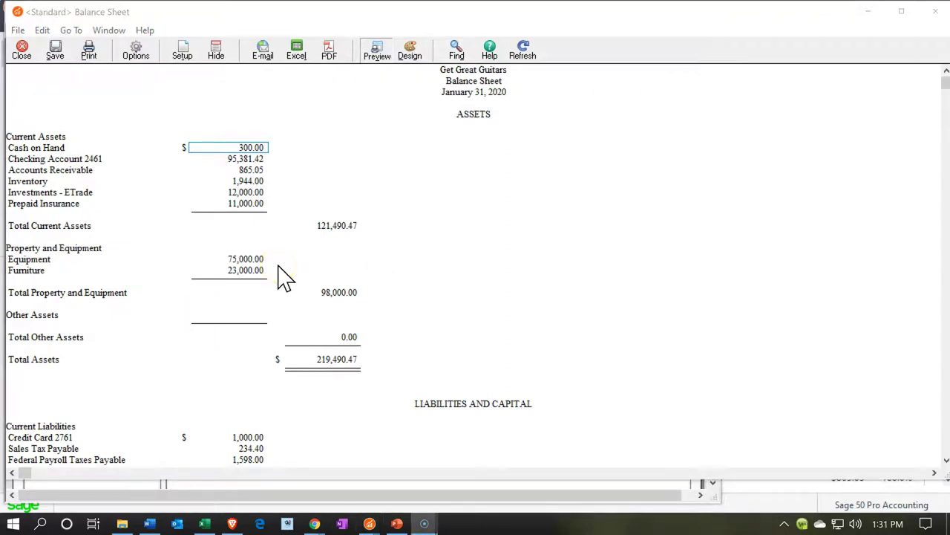
- Review the assets, liabilities and capital sections of the January balance sheet, and minimize the report
{"action": "scroll", "coordinate": [286, 278], "scroll_direction": "down", "scroll_amount": 1}
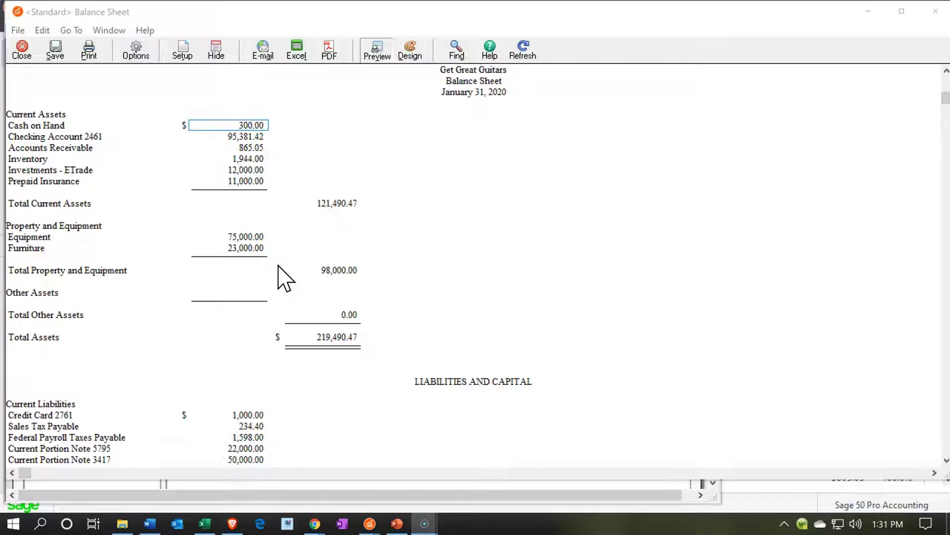
{"action": "scroll", "coordinate": [286, 279], "scroll_direction": "down", "scroll_amount": 2}
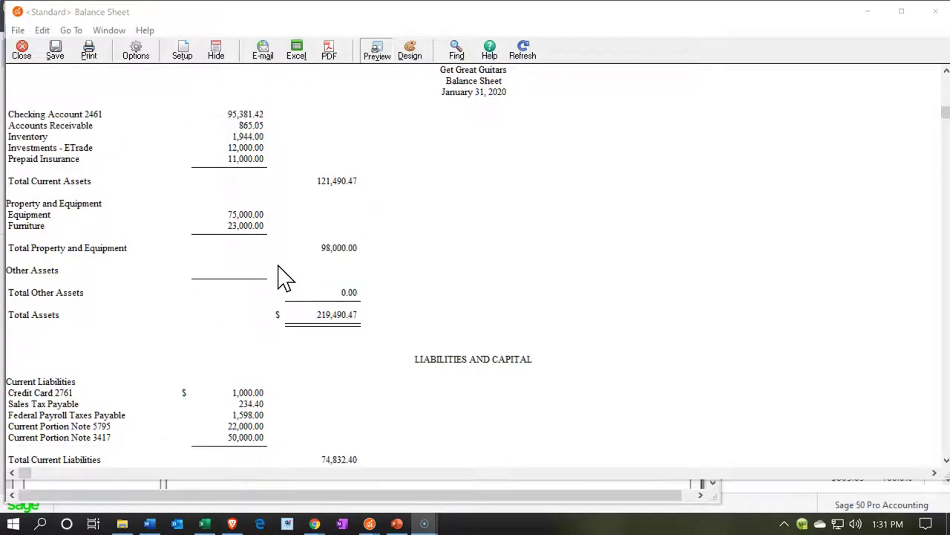
{"action": "scroll", "coordinate": [286, 278], "scroll_direction": "down", "scroll_amount": 2}
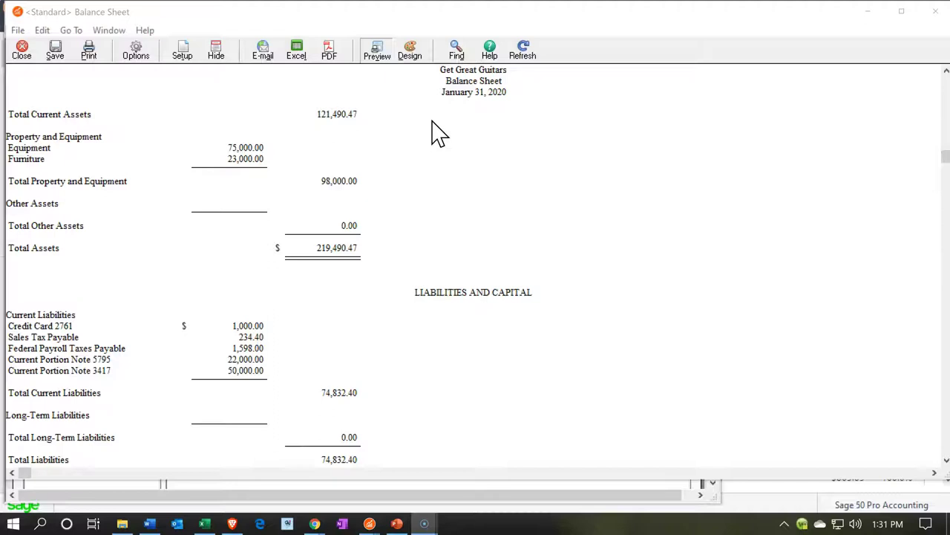
{"action": "scroll", "coordinate": [438, 134], "scroll_direction": "down", "scroll_amount": 6}
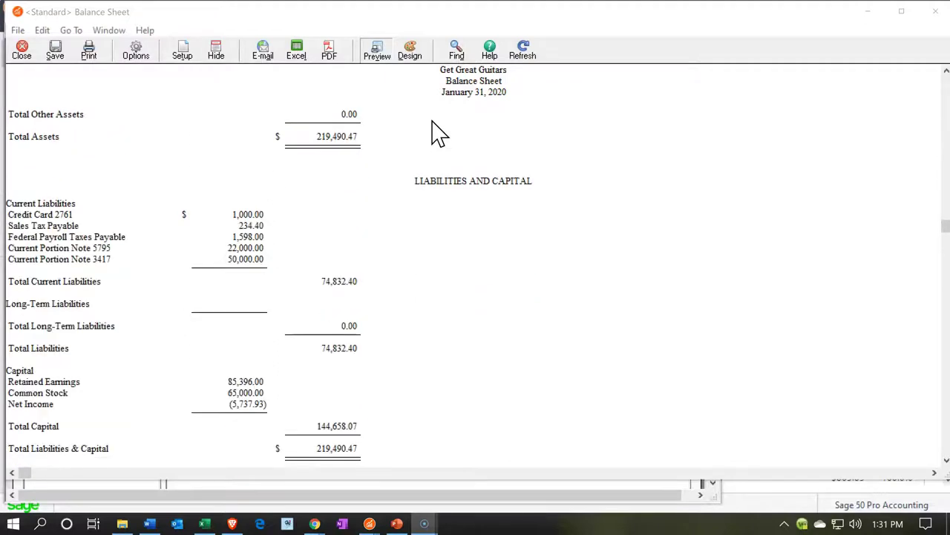
{"action": "scroll", "coordinate": [438, 133], "scroll_direction": "down", "scroll_amount": 1}
{"action": "scroll", "coordinate": [438, 134], "scroll_direction": "down", "scroll_amount": 1}
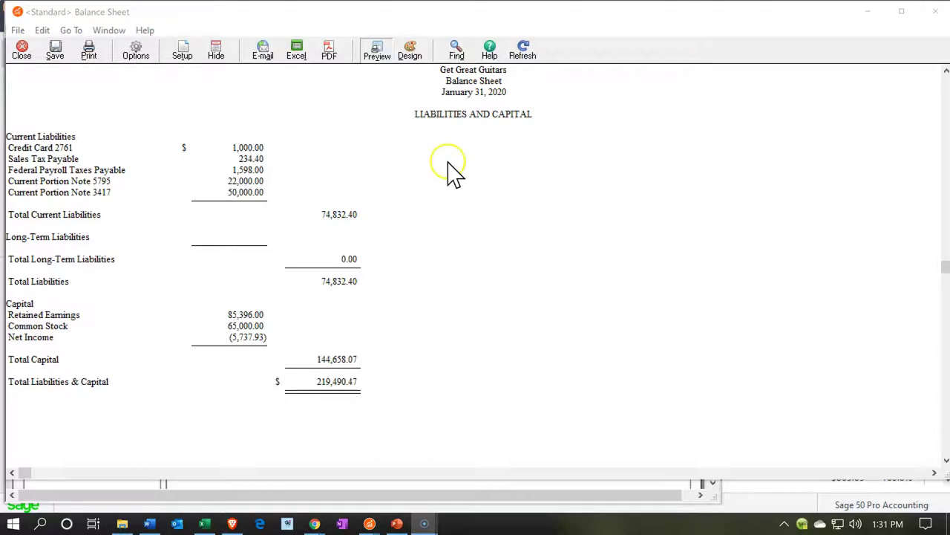
{"action": "scroll", "coordinate": [450, 174], "scroll_direction": "up", "scroll_amount": 3}
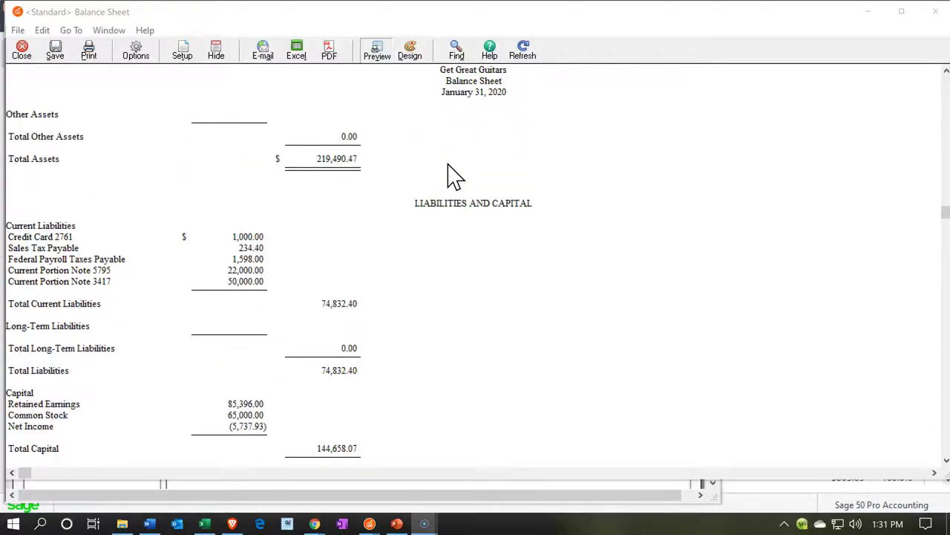
{"action": "scroll", "coordinate": [450, 173], "scroll_direction": "up", "scroll_amount": 6}
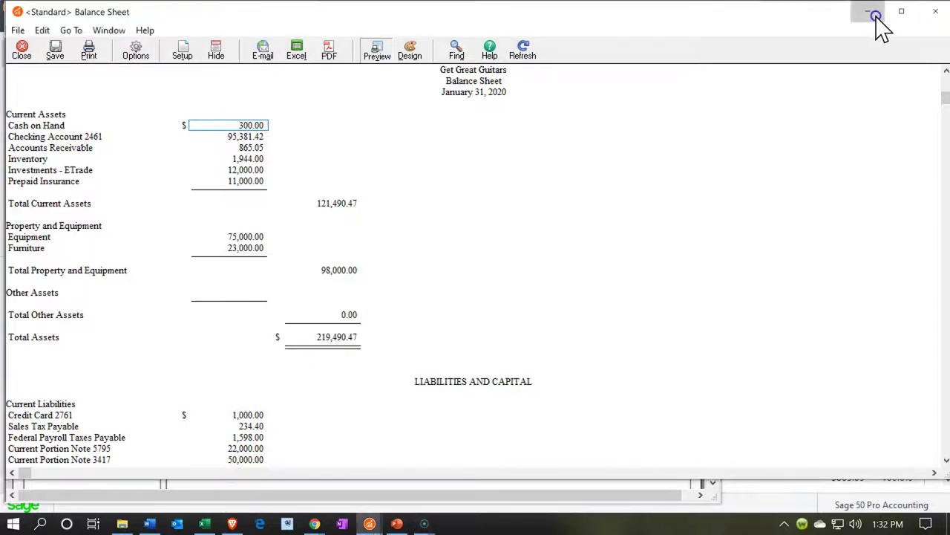
{"action": "left_click", "coordinate": [877, 19]}
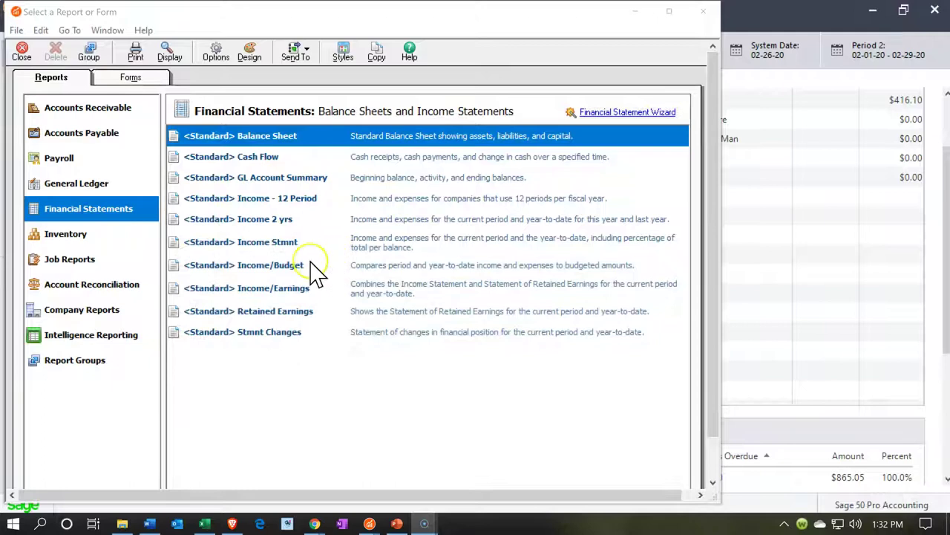
- Generate the standard Income Stmnt for the Period 1 range, 1/1/20 to 1/31/20, with page numbers and zero amounts turned off
{"action": "double_click", "coordinate": [268, 245]}
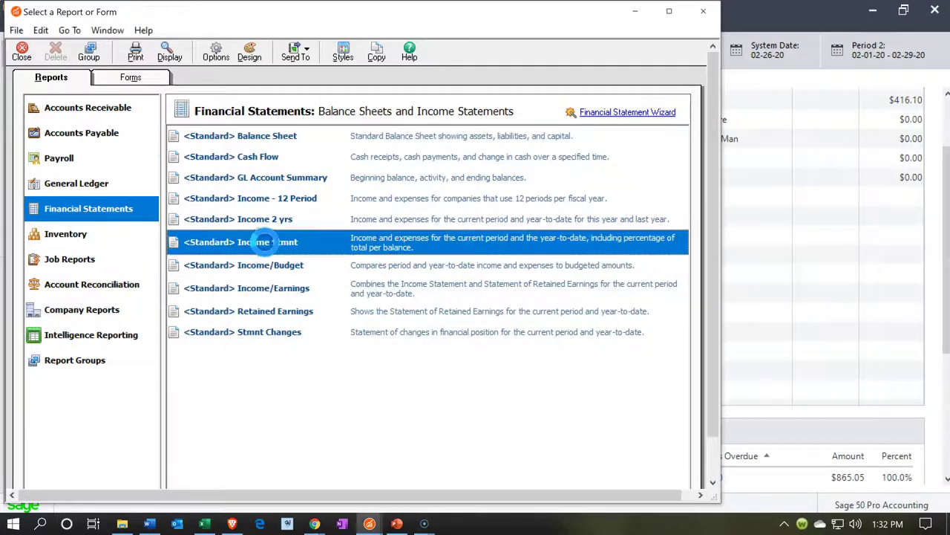
{"action": "left_click", "coordinate": [183, 115]}
{"action": "left_click", "coordinate": [169, 128]}
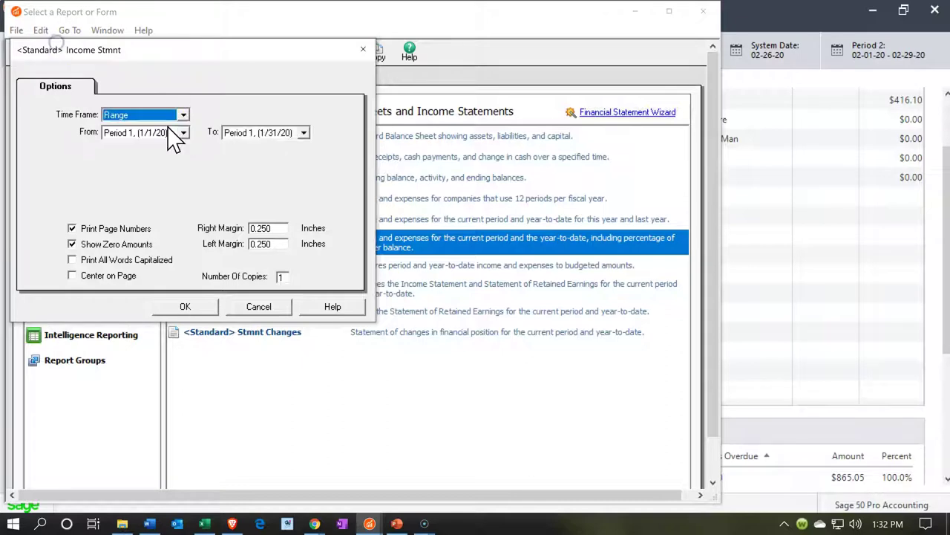
{"action": "left_click", "coordinate": [72, 229]}
{"action": "left_click", "coordinate": [73, 244]}
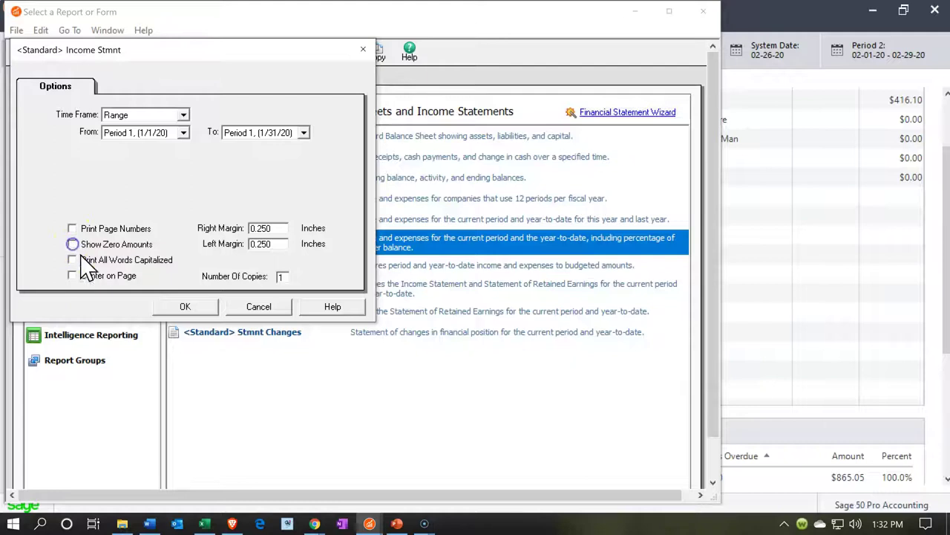
{"action": "left_click", "coordinate": [187, 307]}
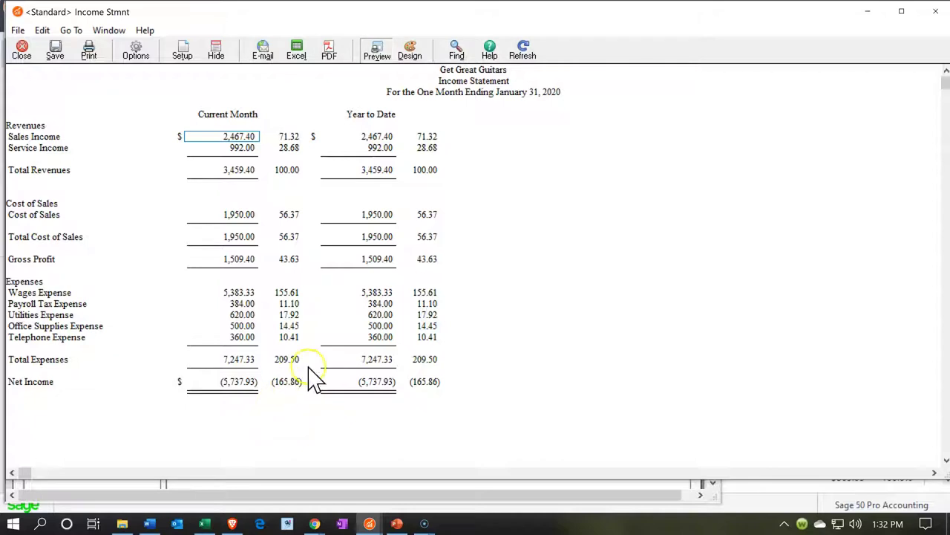
- Minimize the income statement and open the Working Trial Balance from the General Ledger reports
{"action": "left_click", "coordinate": [867, 14]}
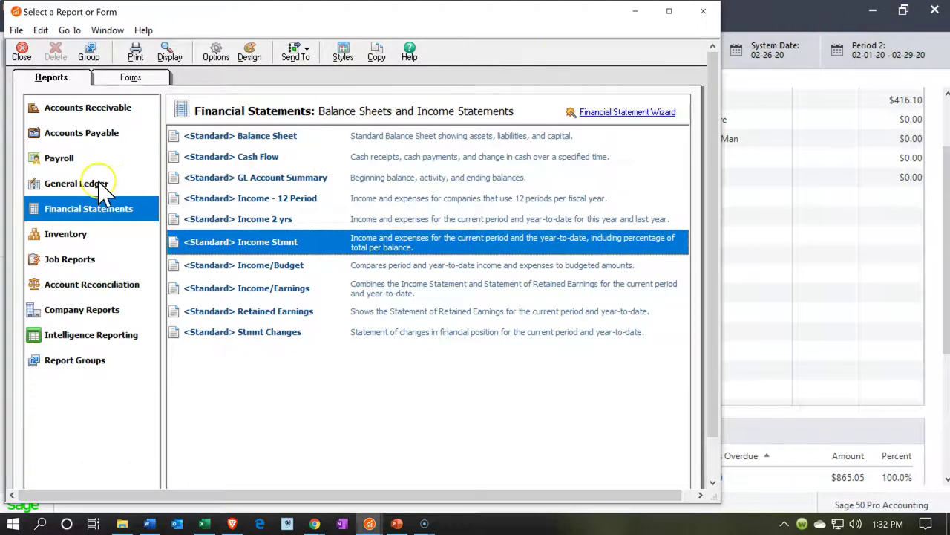
{"action": "left_click", "coordinate": [104, 195]}
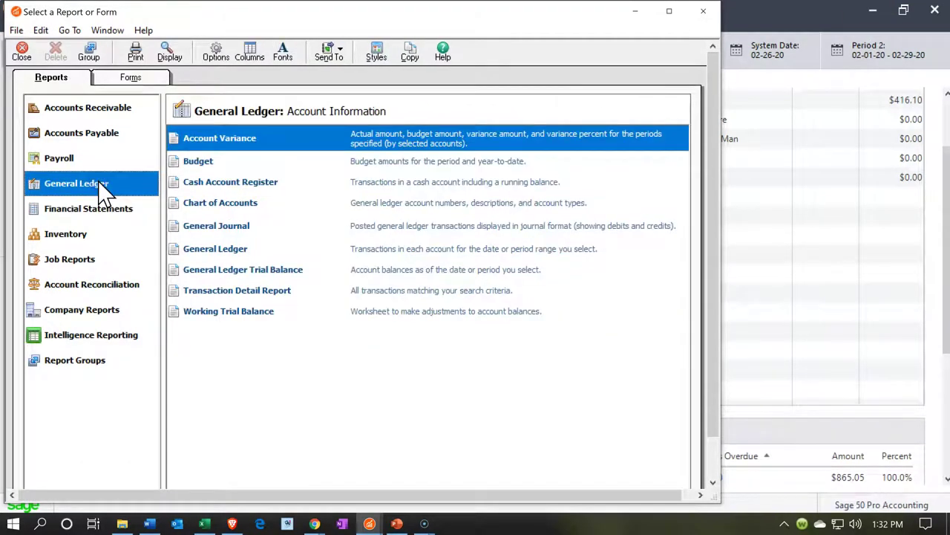
{"action": "left_click", "coordinate": [222, 321]}
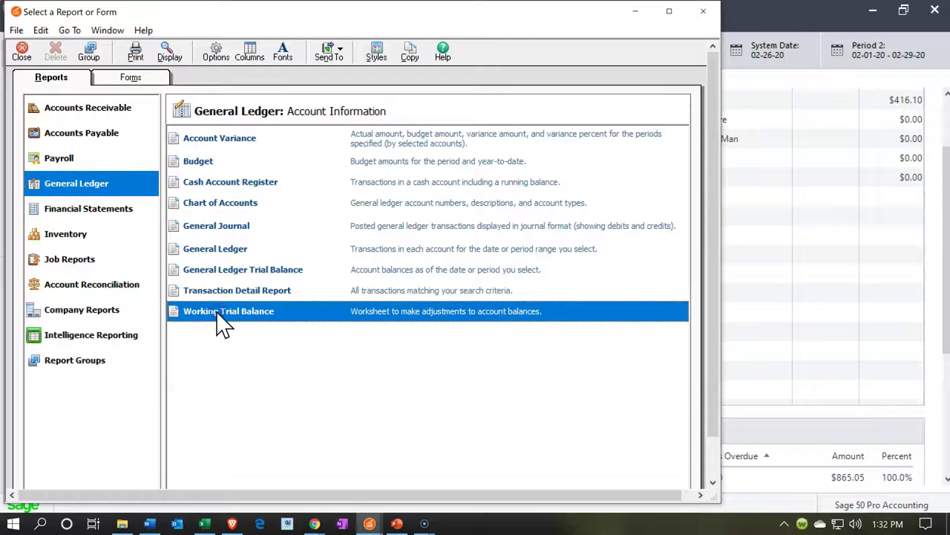
{"action": "double_click", "coordinate": [219, 313]}
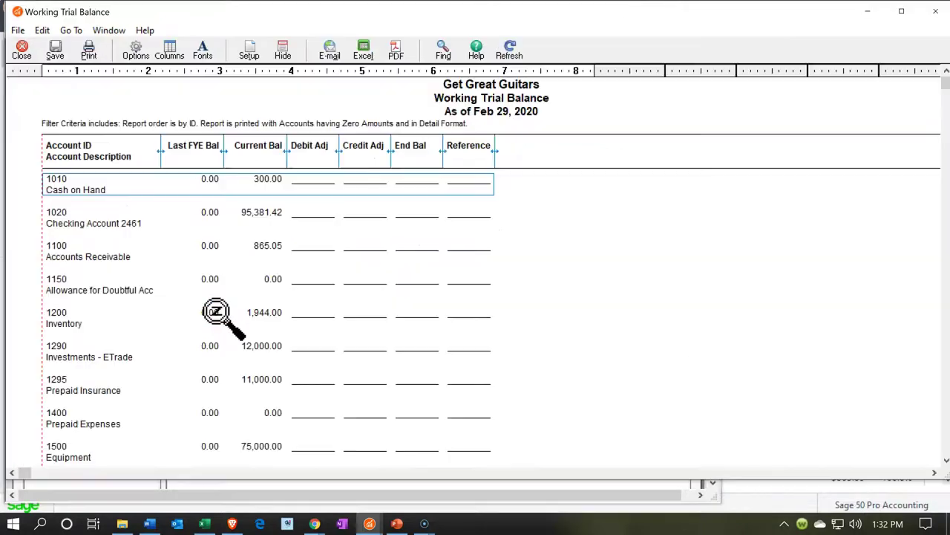
- Modify the Working Trial Balance to the specific date 1/31/2020 and exclude accounts with zero amounts
{"action": "left_click", "coordinate": [138, 49]}
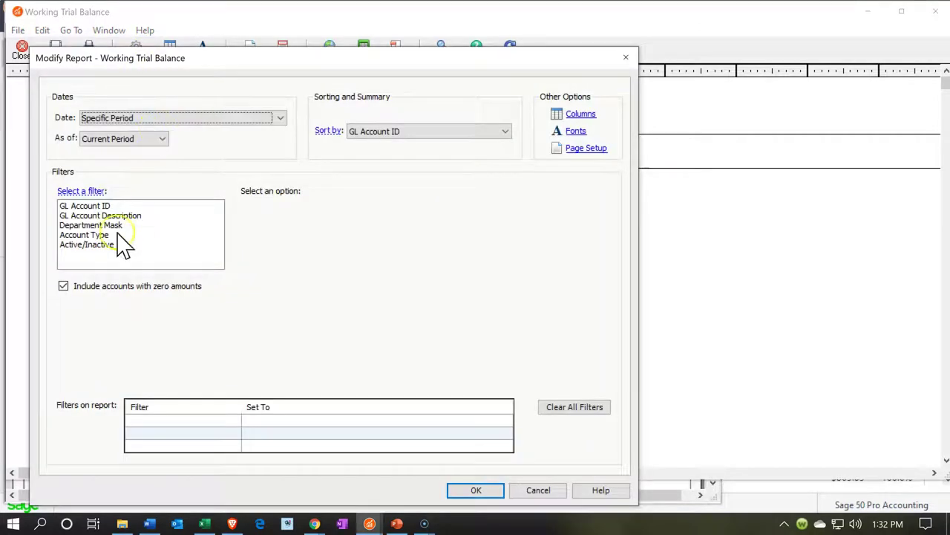
{"action": "left_click", "coordinate": [64, 287]}
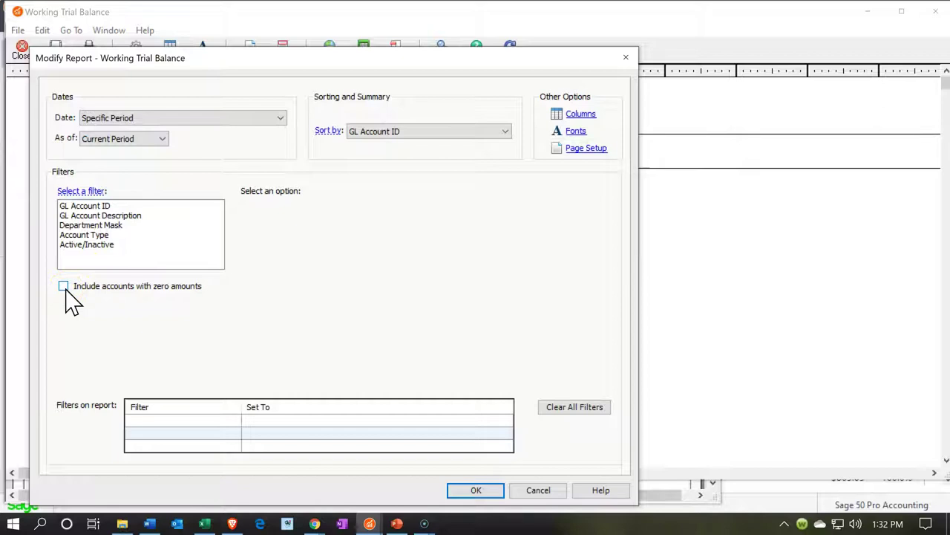
{"action": "left_click", "coordinate": [286, 123]}
{"action": "left_click", "coordinate": [287, 121]}
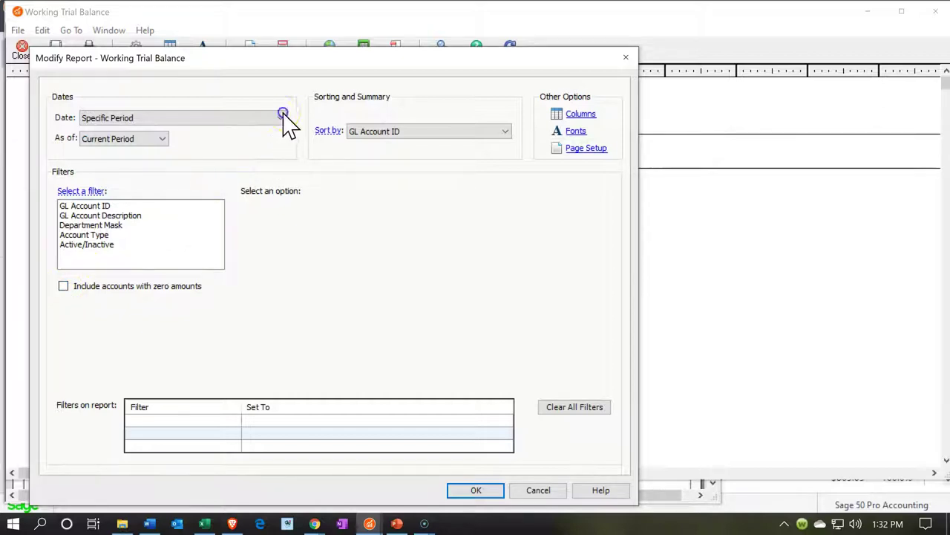
{"action": "left_click", "coordinate": [260, 132]}
{"action": "left_click", "coordinate": [162, 139]}
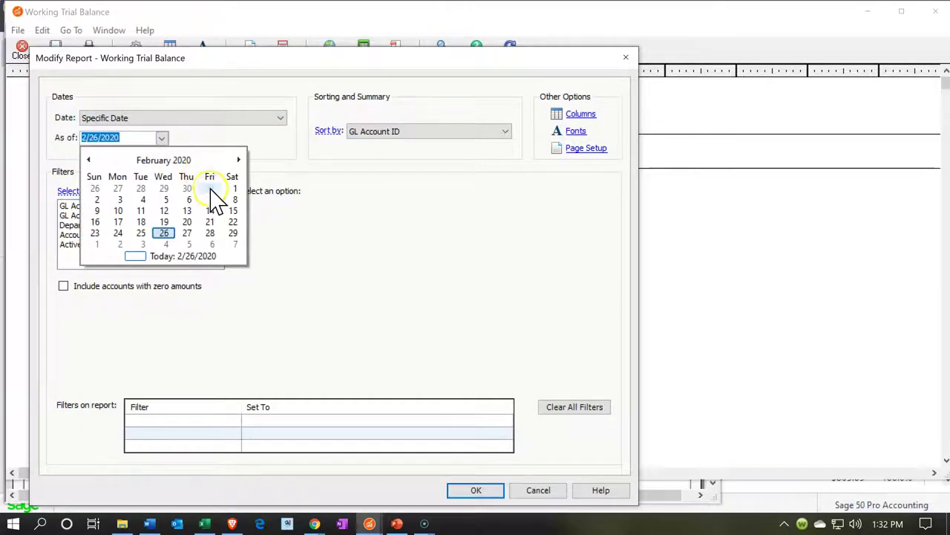
{"action": "left_click", "coordinate": [210, 188]}
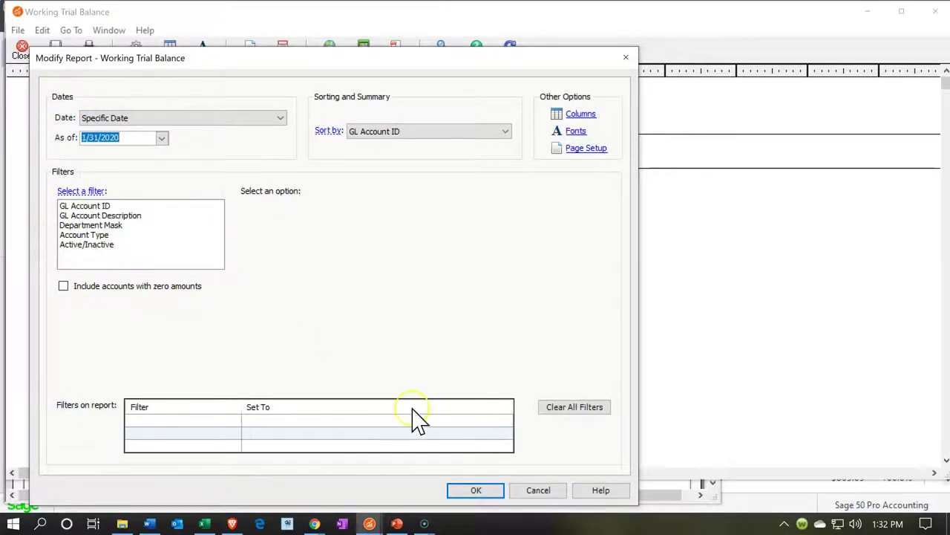
{"action": "left_click", "coordinate": [477, 493]}
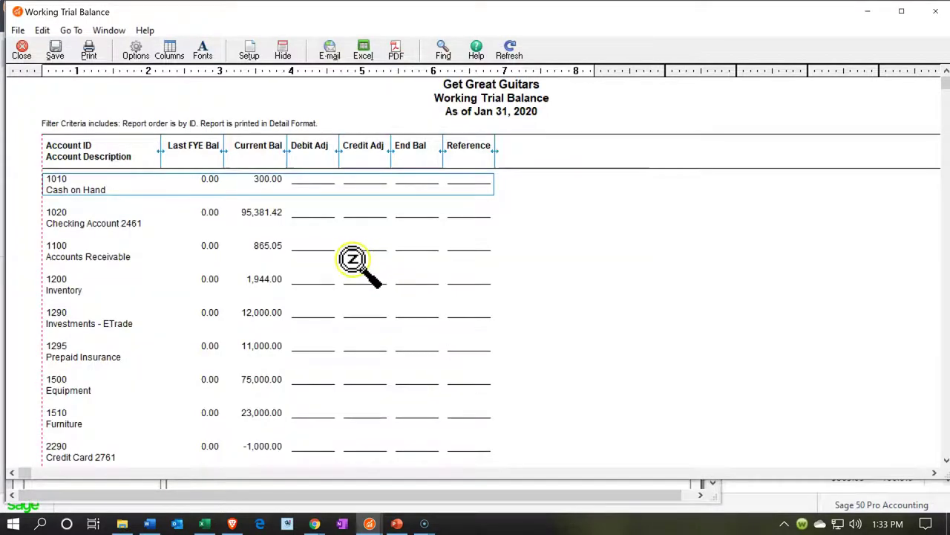
- Examine the current account balances in the January 31 Working Trial Balance from the asset accounts down to the total
{"action": "scroll", "coordinate": [353, 260], "scroll_direction": "down", "scroll_amount": 1}
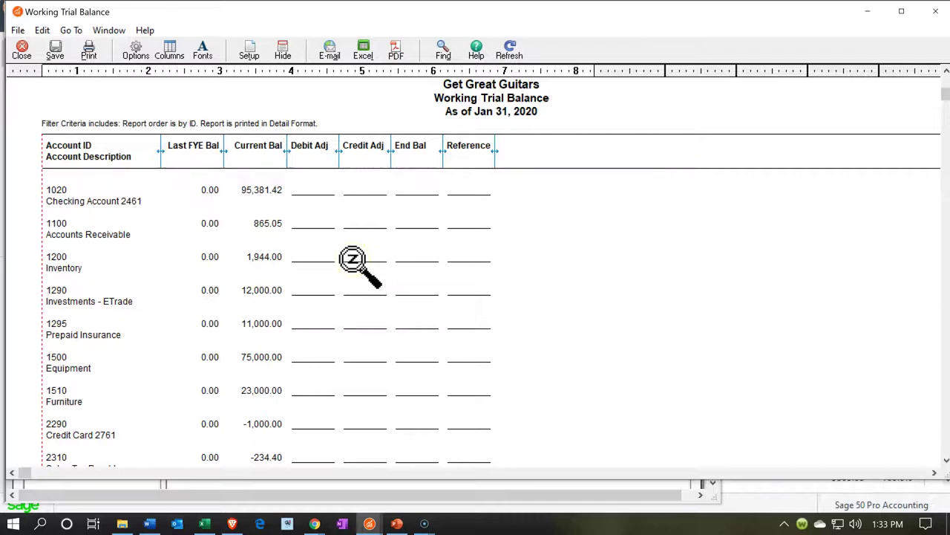
{"action": "scroll", "coordinate": [353, 260], "scroll_direction": "down", "scroll_amount": 2}
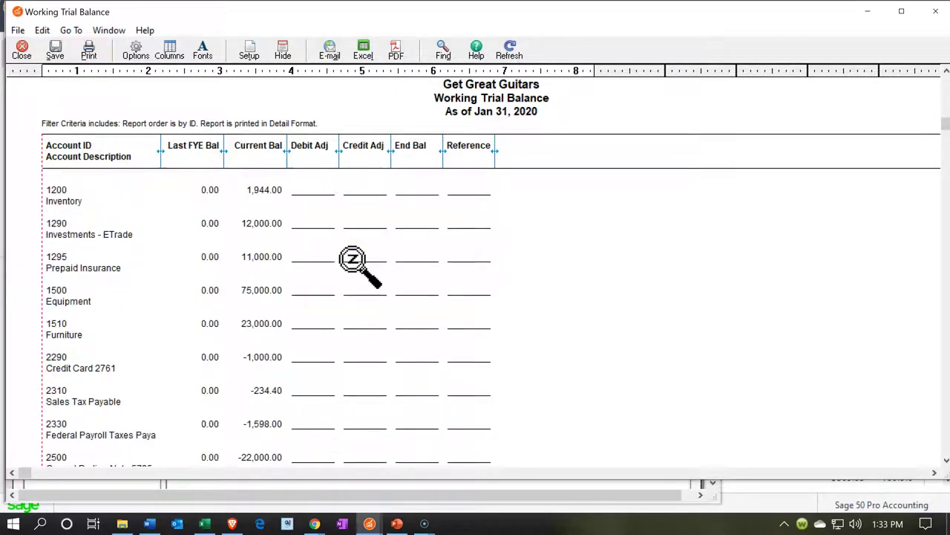
{"action": "scroll", "coordinate": [360, 268], "scroll_direction": "down", "scroll_amount": 1}
{"action": "scroll", "coordinate": [360, 267], "scroll_direction": "down", "scroll_amount": 1}
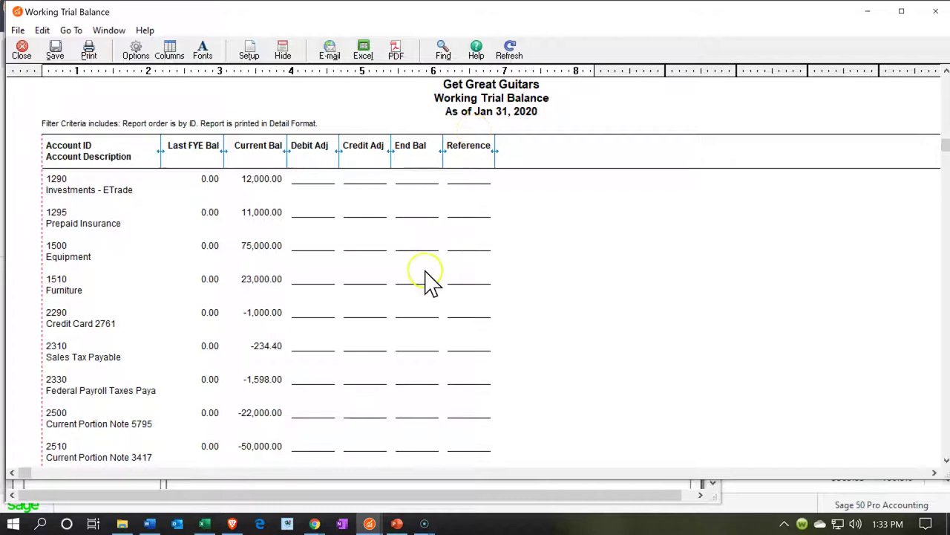
{"action": "scroll", "coordinate": [429, 282], "scroll_direction": "down", "scroll_amount": 2}
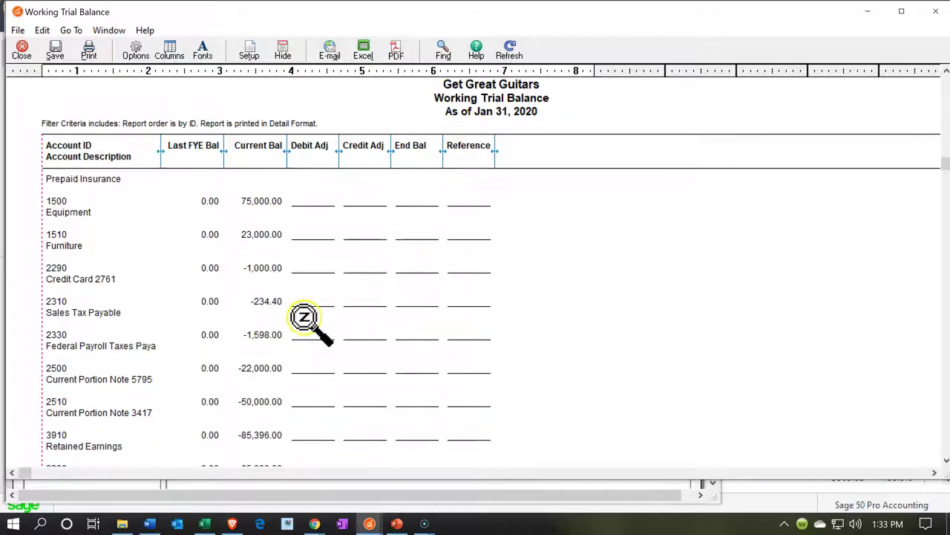
{"action": "scroll", "coordinate": [294, 349], "scroll_direction": "down", "scroll_amount": 1}
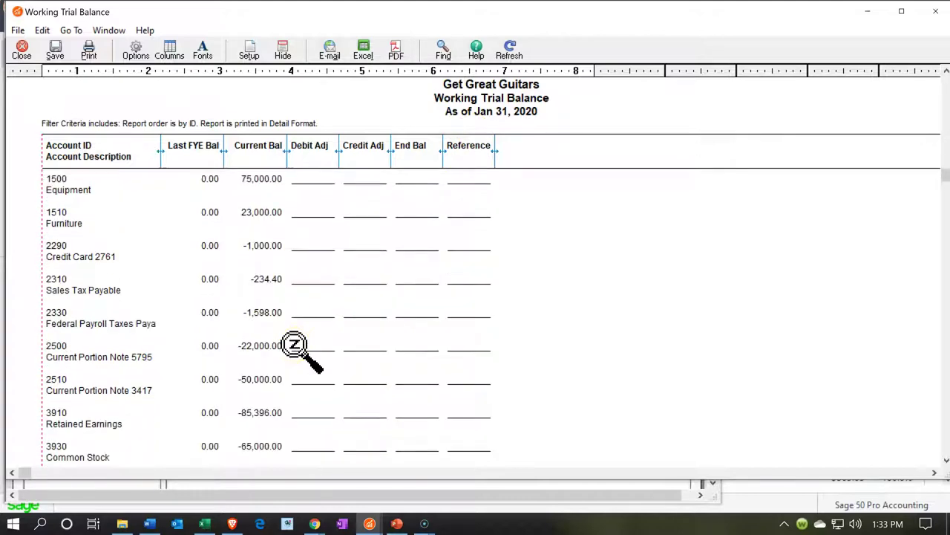
{"action": "scroll", "coordinate": [294, 345], "scroll_direction": "down", "scroll_amount": 1}
{"action": "scroll", "coordinate": [294, 346], "scroll_direction": "down", "scroll_amount": 5}
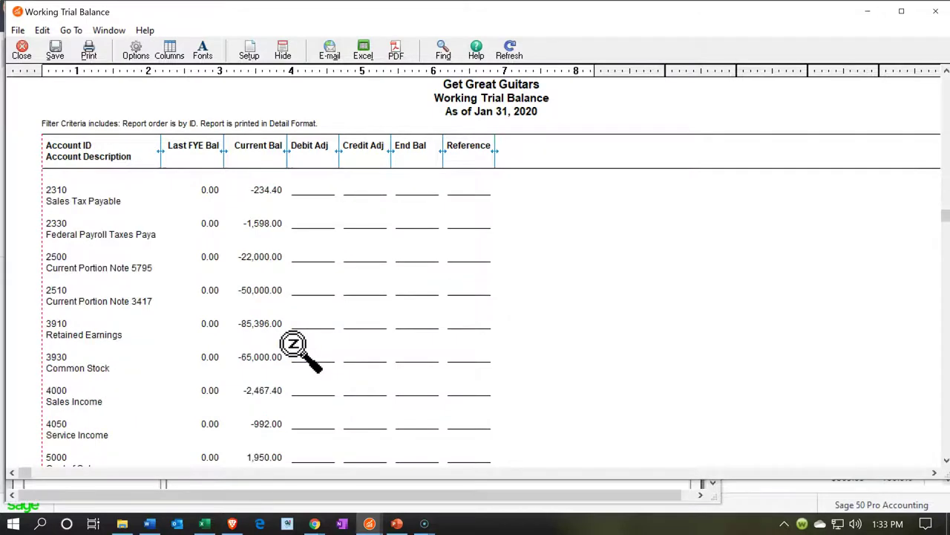
{"action": "scroll", "coordinate": [294, 345], "scroll_direction": "down", "scroll_amount": 3}
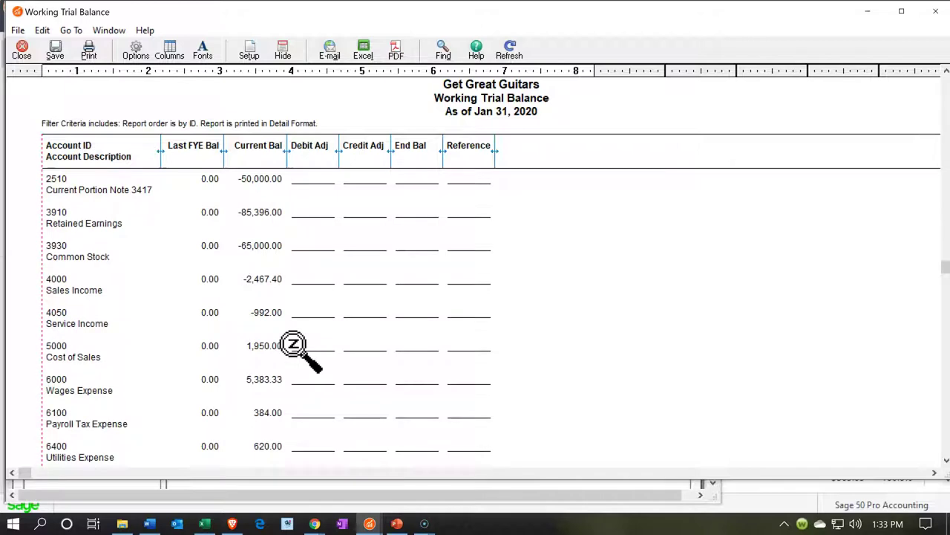
{"action": "scroll", "coordinate": [294, 345], "scroll_direction": "down", "scroll_amount": 1}
{"action": "scroll", "coordinate": [294, 346], "scroll_direction": "down", "scroll_amount": 4}
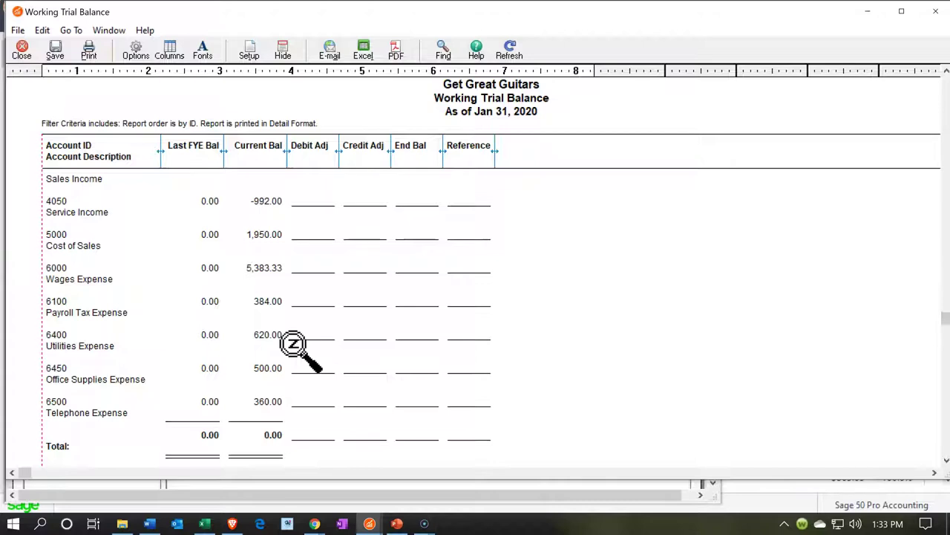
- Return to the report selection window and open the Transaction Detail Report from the General Ledger reports
{"action": "mouse_move", "coordinate": [369, 529]}
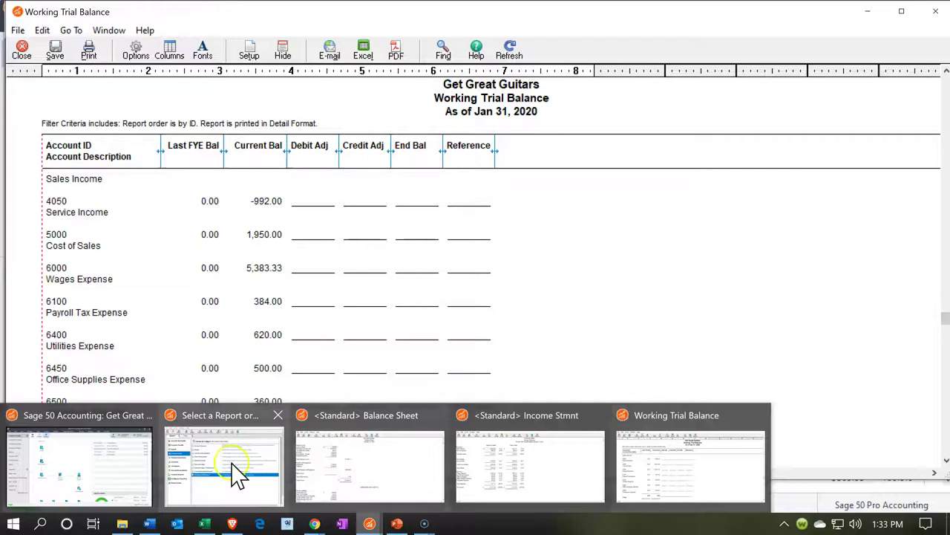
{"action": "left_click", "coordinate": [272, 464]}
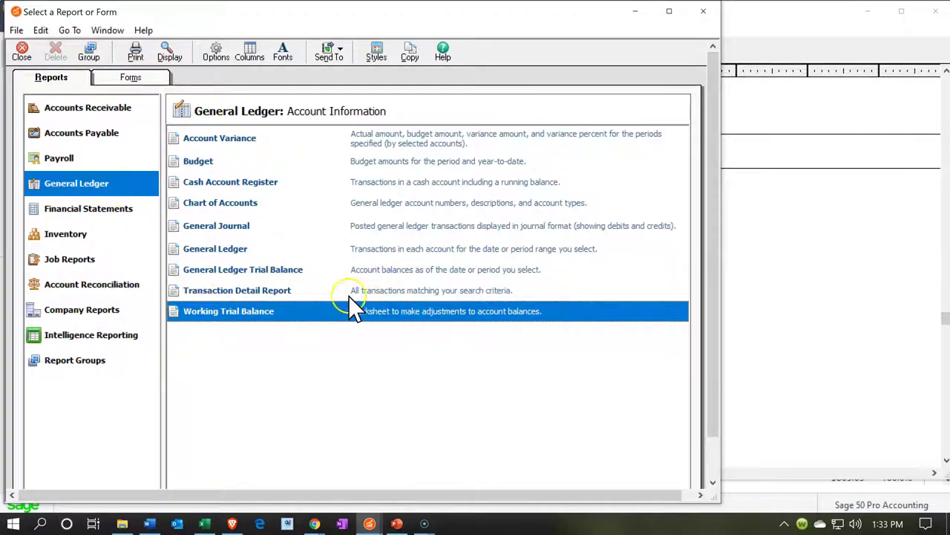
{"action": "left_click", "coordinate": [288, 294]}
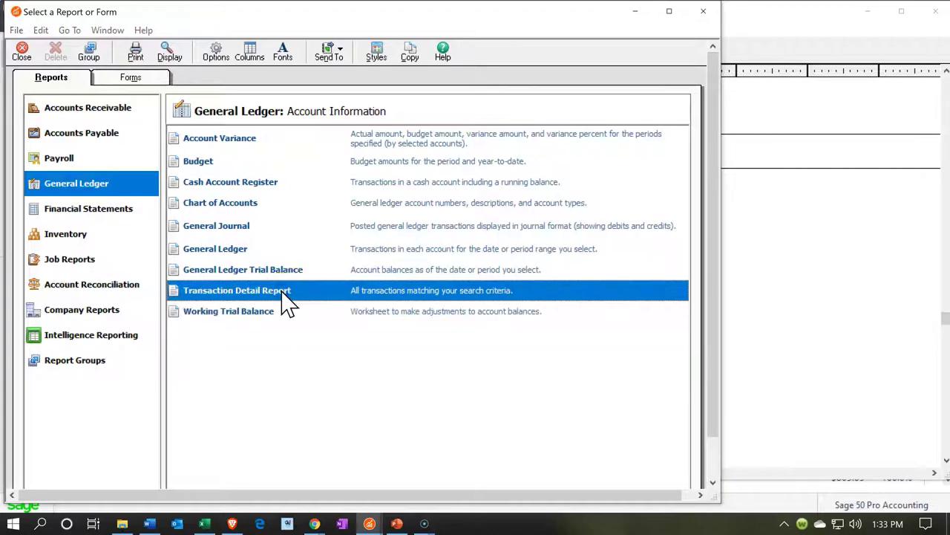
{"action": "double_click", "coordinate": [282, 293]}
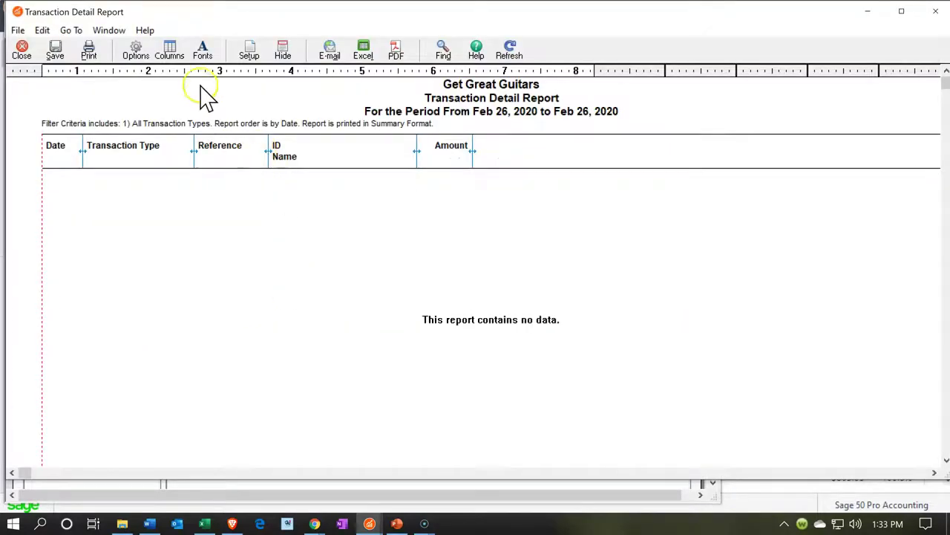
- Modify the Transaction Detail Report to cover the date range Jan 1, 2020 to Jan 31, 2020
{"action": "left_click", "coordinate": [139, 55]}
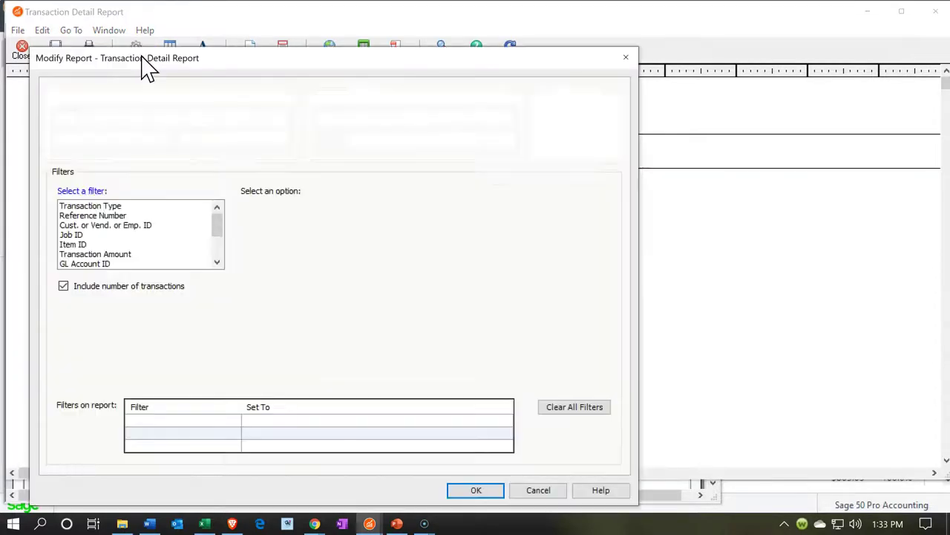
{"action": "left_click", "coordinate": [161, 138]}
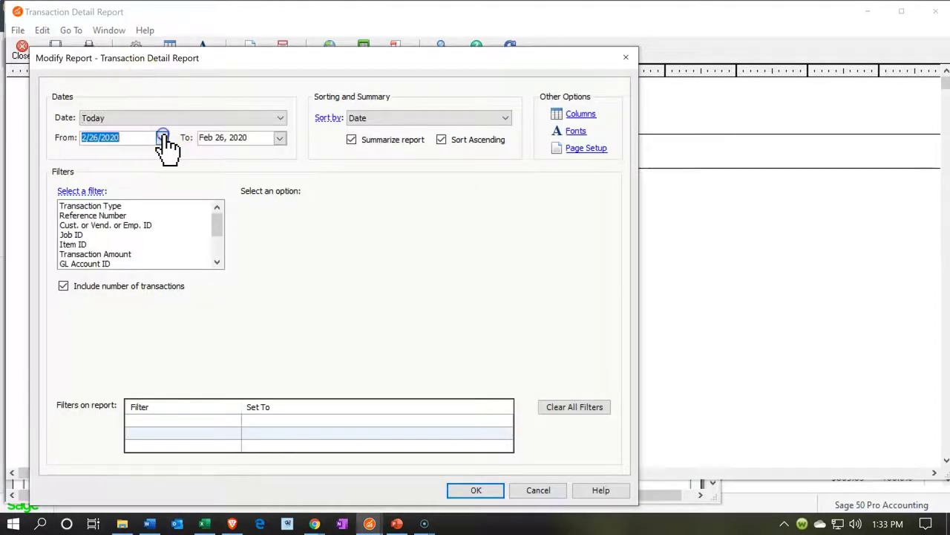
{"action": "left_click", "coordinate": [238, 159]}
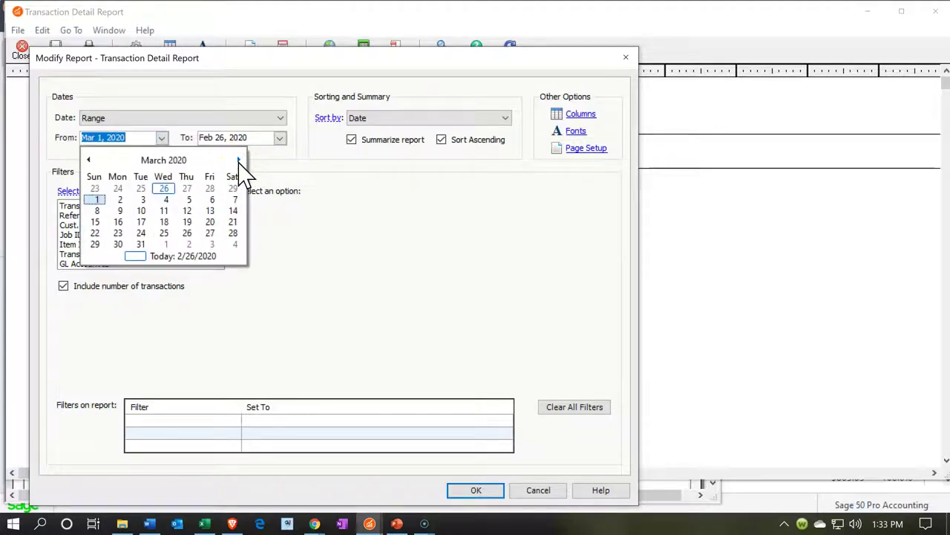
{"action": "left_click", "coordinate": [88, 160]}
{"action": "left_click", "coordinate": [88, 160]}
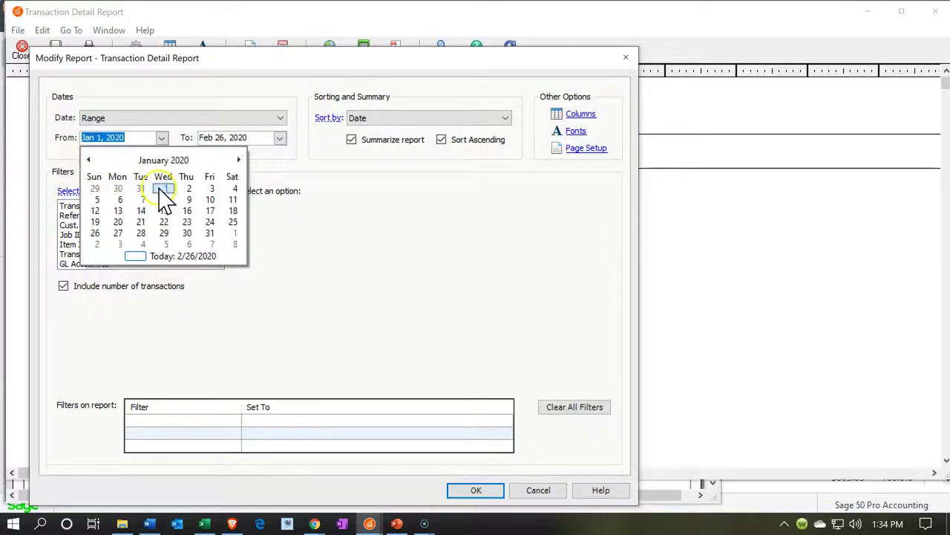
{"action": "left_click", "coordinate": [159, 188]}
{"action": "left_click", "coordinate": [282, 138]}
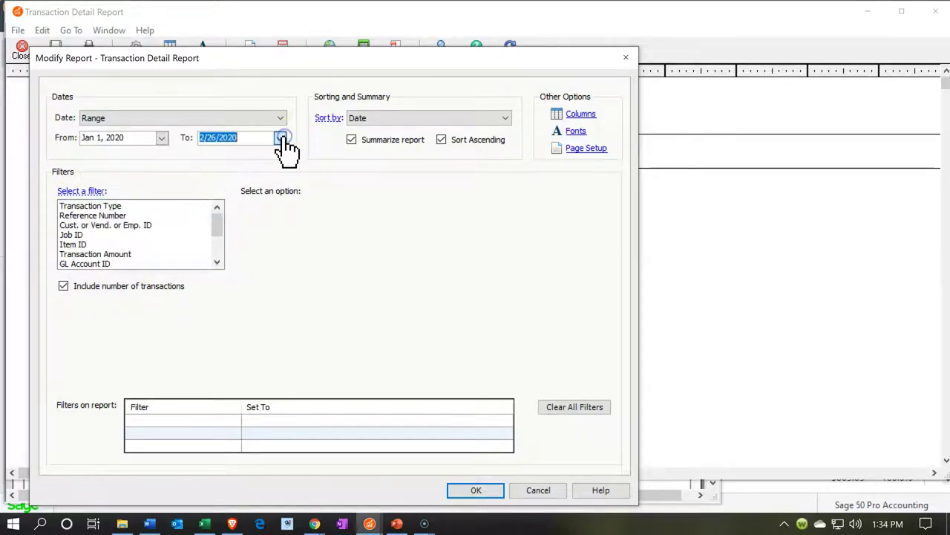
{"action": "left_click", "coordinate": [328, 184]}
{"action": "left_click", "coordinate": [474, 490]}
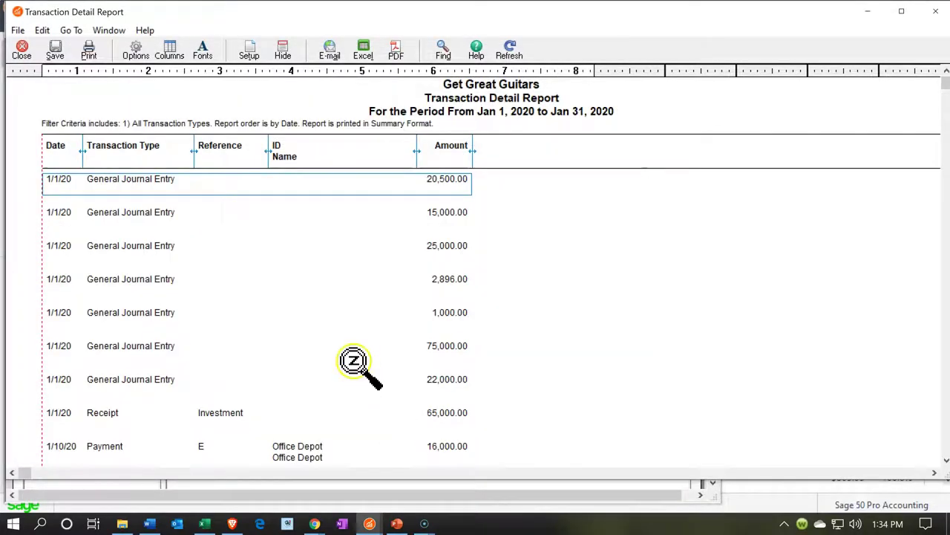
- Look over the summarized January transactions and regenerate the Transaction Detail Report with the Summarize report option turned off
{"action": "scroll", "coordinate": [349, 358], "scroll_direction": "down", "scroll_amount": 5}
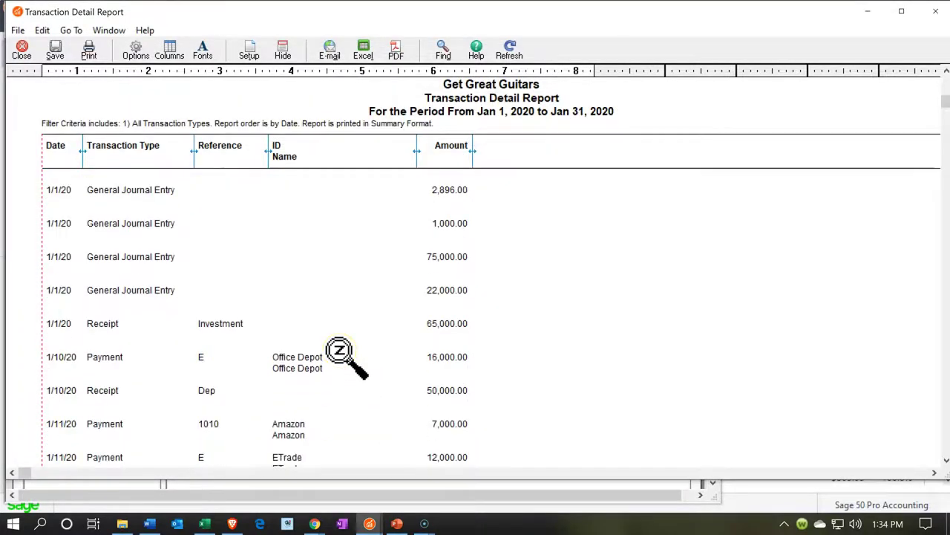
{"action": "scroll", "coordinate": [340, 352], "scroll_direction": "down", "scroll_amount": 3}
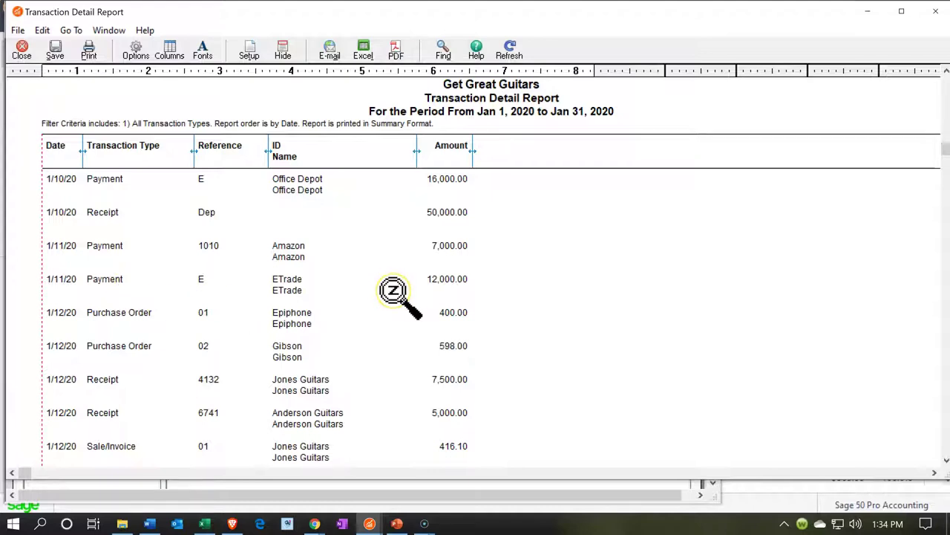
{"action": "scroll", "coordinate": [393, 293], "scroll_direction": "up", "scroll_amount": 5}
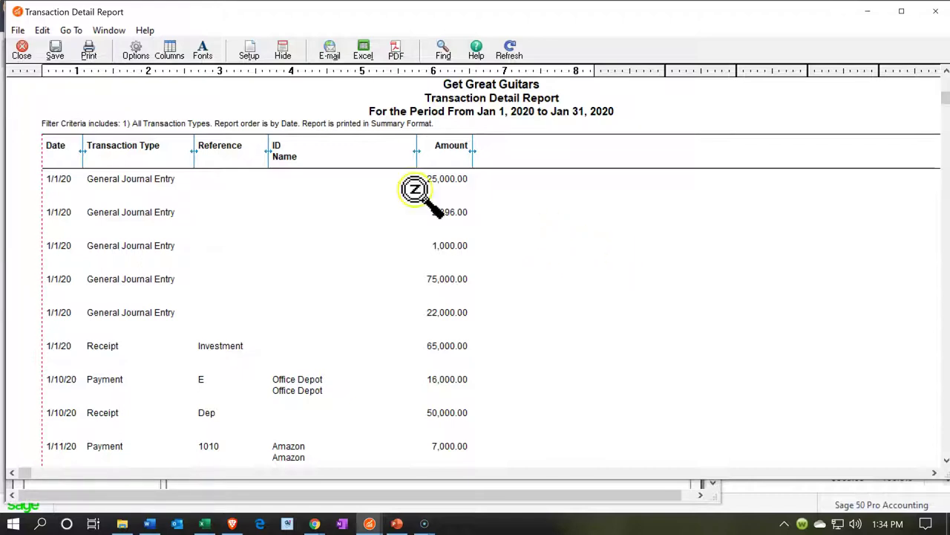
{"action": "left_click", "coordinate": [137, 53]}
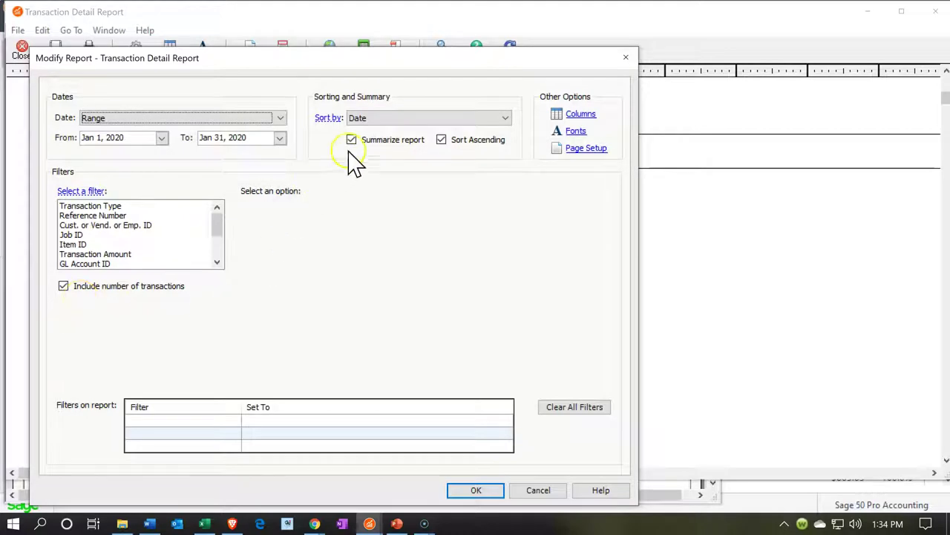
{"action": "left_click", "coordinate": [352, 140]}
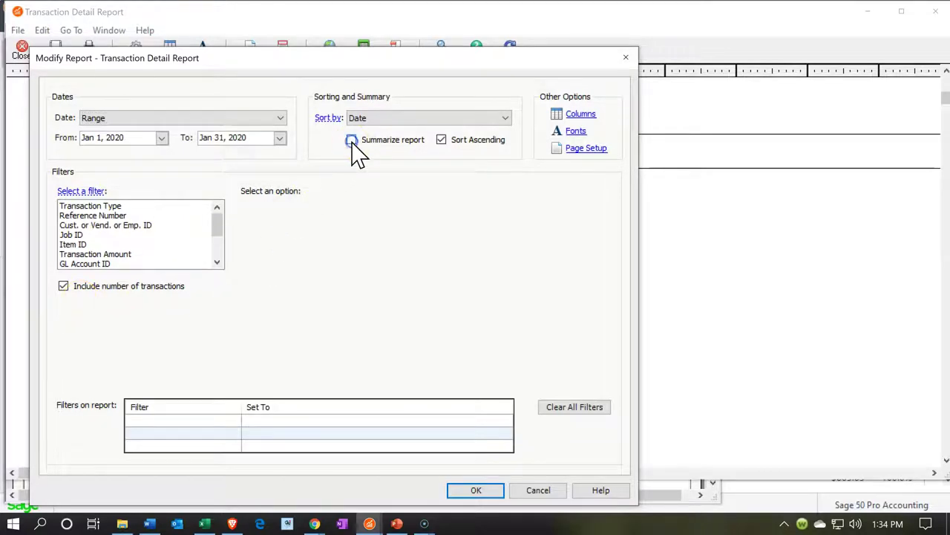
{"action": "left_click", "coordinate": [463, 490]}
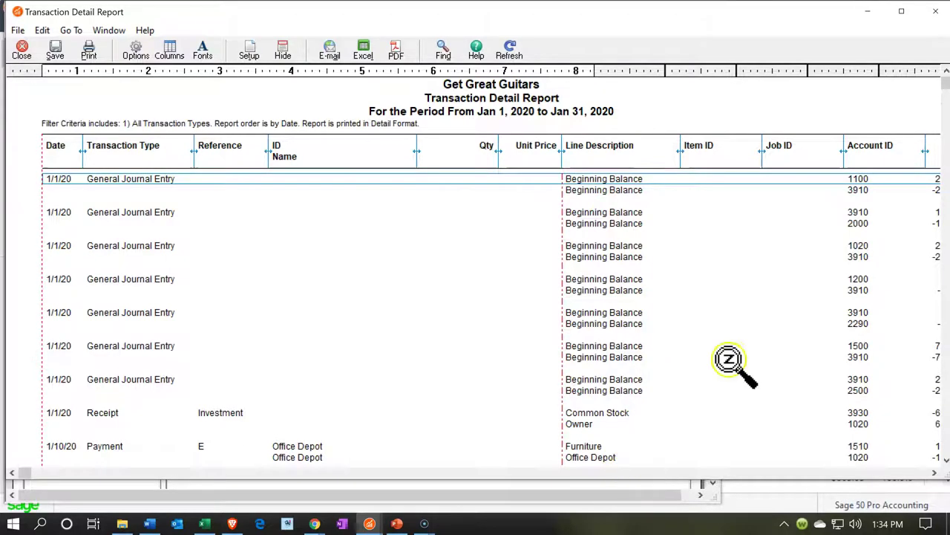
- Maximize the Transaction Detail Report window and bring the full Amount column into view beside the account IDs
{"action": "left_click", "coordinate": [903, 11]}
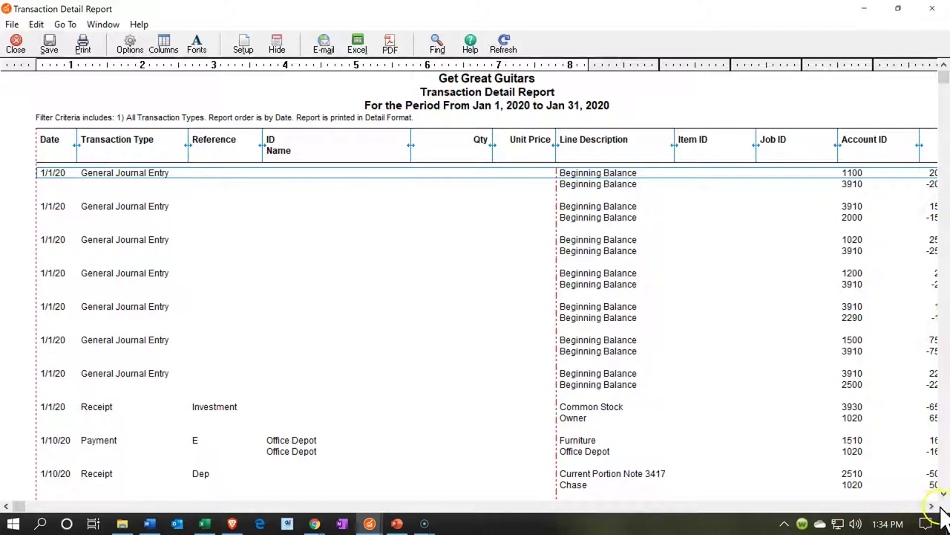
{"action": "left_click", "coordinate": [791, 273]}
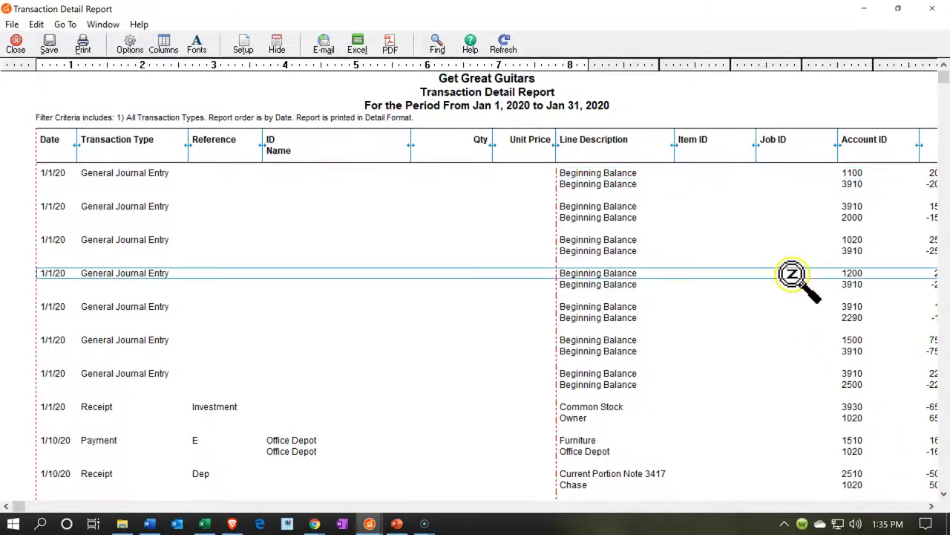
{"action": "scroll", "coordinate": [795, 283], "scroll_direction": "down", "scroll_amount": 1}
{"action": "left_click", "coordinate": [839, 330]}
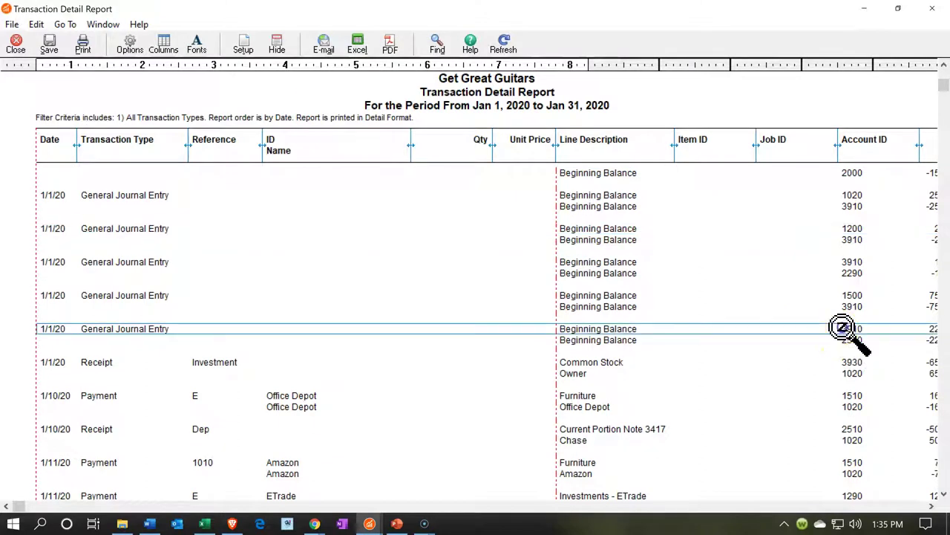
{"action": "left_click", "coordinate": [931, 506]}
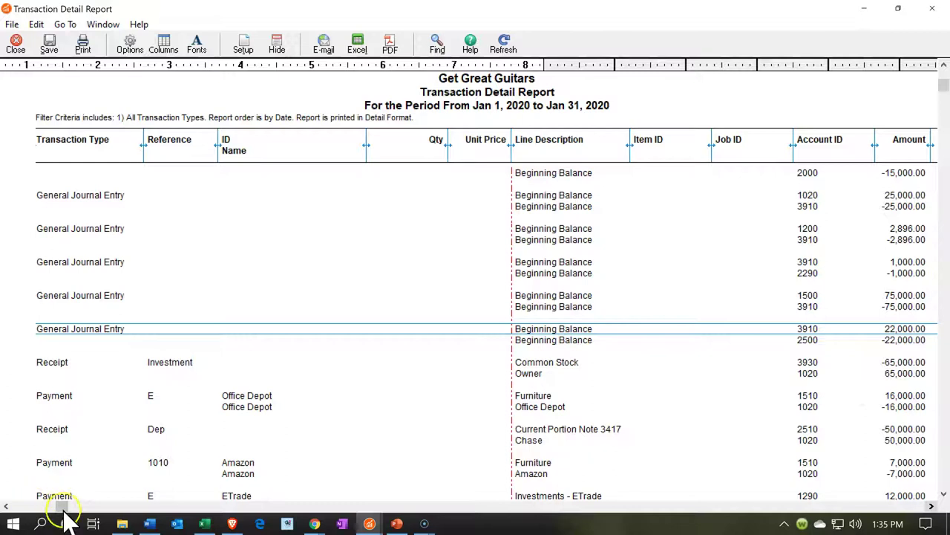
{"action": "left_click_drag", "start_coordinate": [64, 505], "coordinate": [101, 512]}
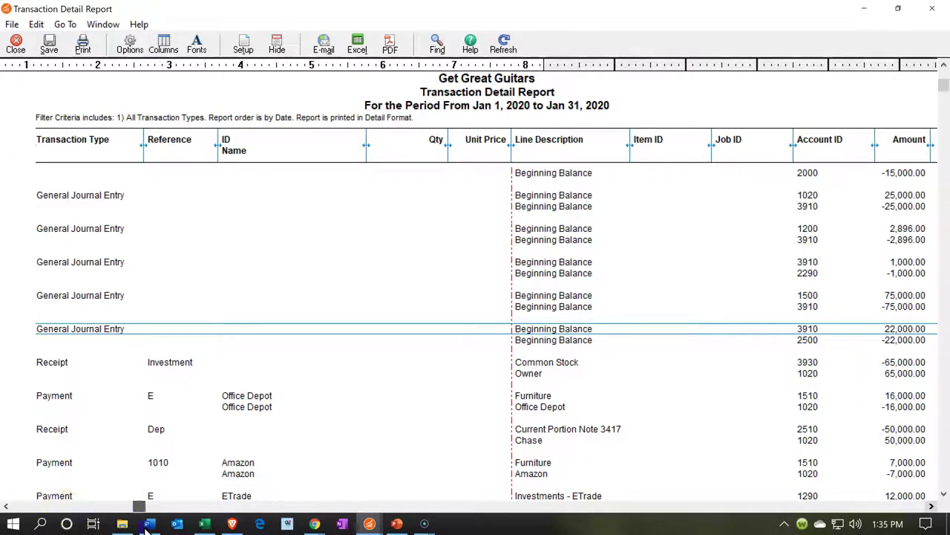
- Examine the account IDs, line descriptions and amounts of the January transactions, from the beginning balances through the payroll and expense payments
{"action": "scroll", "coordinate": [646, 376], "scroll_direction": "down", "scroll_amount": 1}
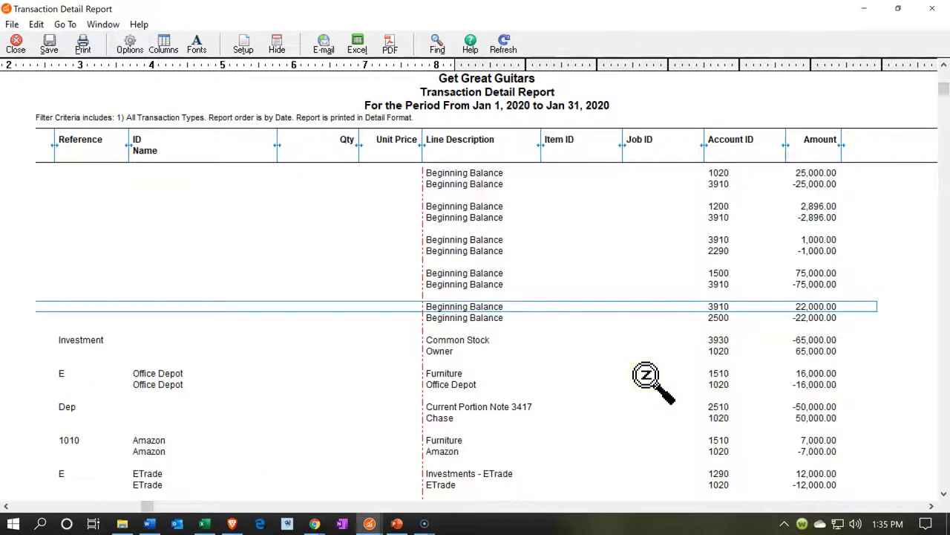
{"action": "left_click", "coordinate": [845, 218]}
{"action": "scroll", "coordinate": [850, 232], "scroll_direction": "down", "scroll_amount": 2}
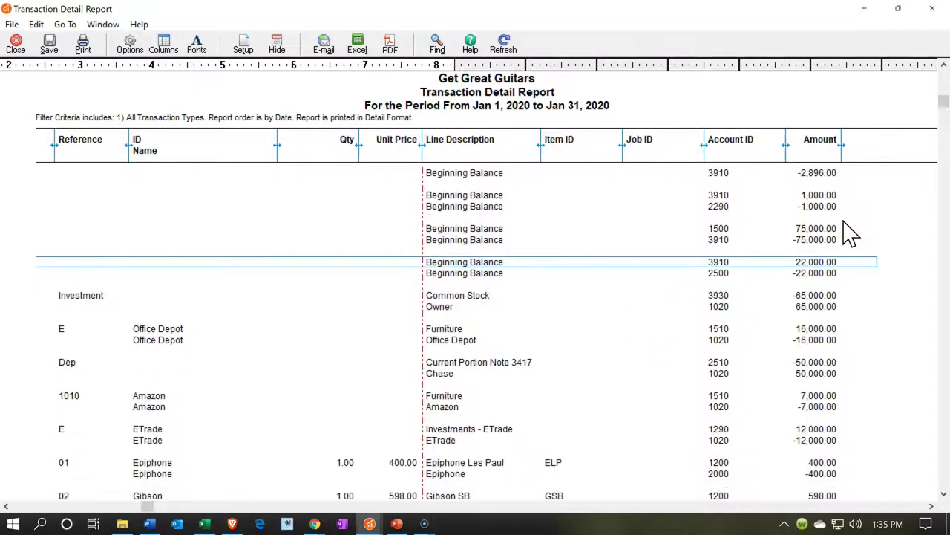
{"action": "scroll", "coordinate": [845, 223], "scroll_direction": "down", "scroll_amount": 3}
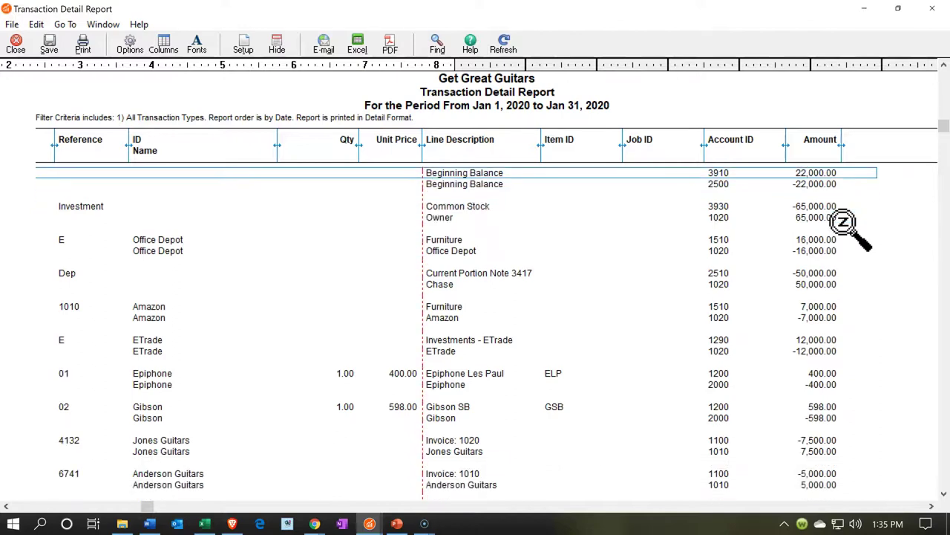
{"action": "scroll", "coordinate": [846, 226], "scroll_direction": "down", "scroll_amount": 1}
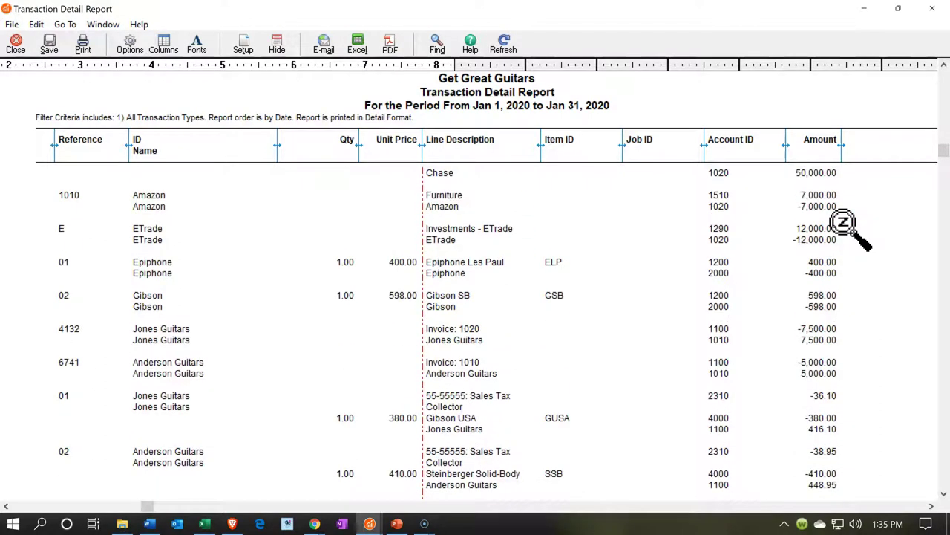
{"action": "scroll", "coordinate": [847, 227], "scroll_direction": "down", "scroll_amount": 3}
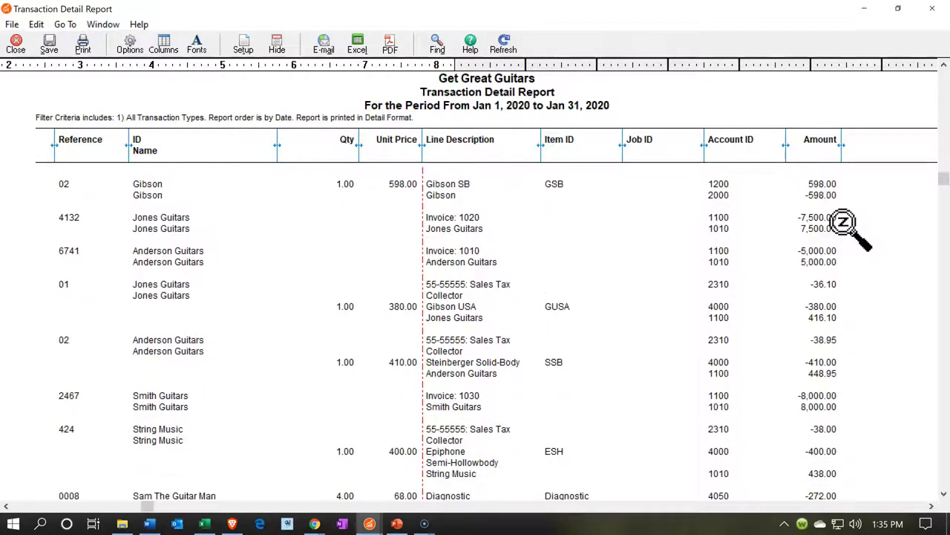
{"action": "scroll", "coordinate": [844, 221], "scroll_direction": "down", "scroll_amount": 1}
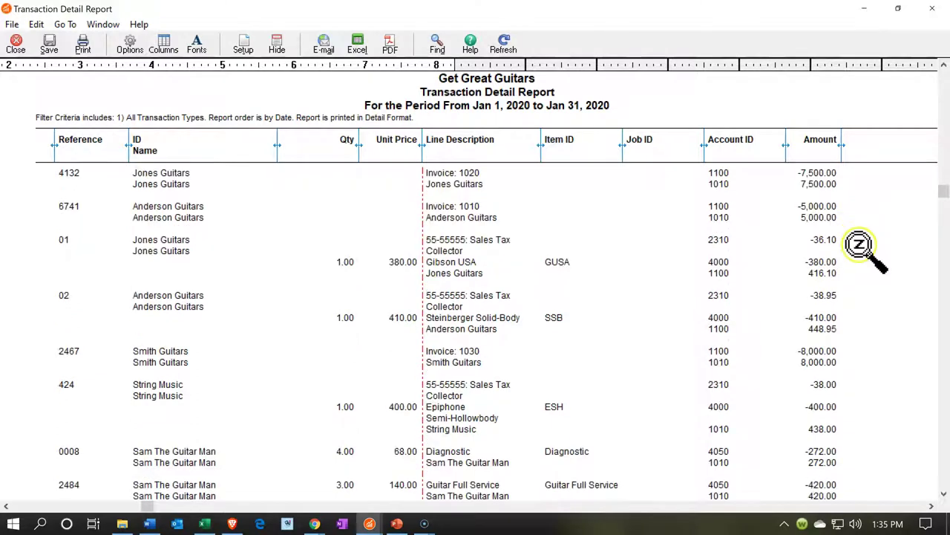
{"action": "scroll", "coordinate": [859, 243], "scroll_direction": "down", "scroll_amount": 1}
{"action": "scroll", "coordinate": [867, 254], "scroll_direction": "down", "scroll_amount": 6}
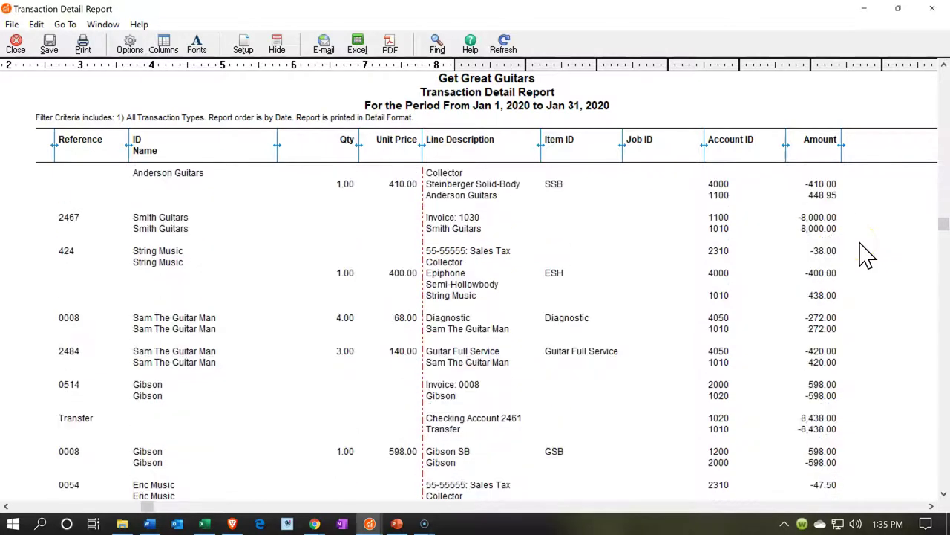
{"action": "scroll", "coordinate": [867, 255], "scroll_direction": "down", "scroll_amount": 1}
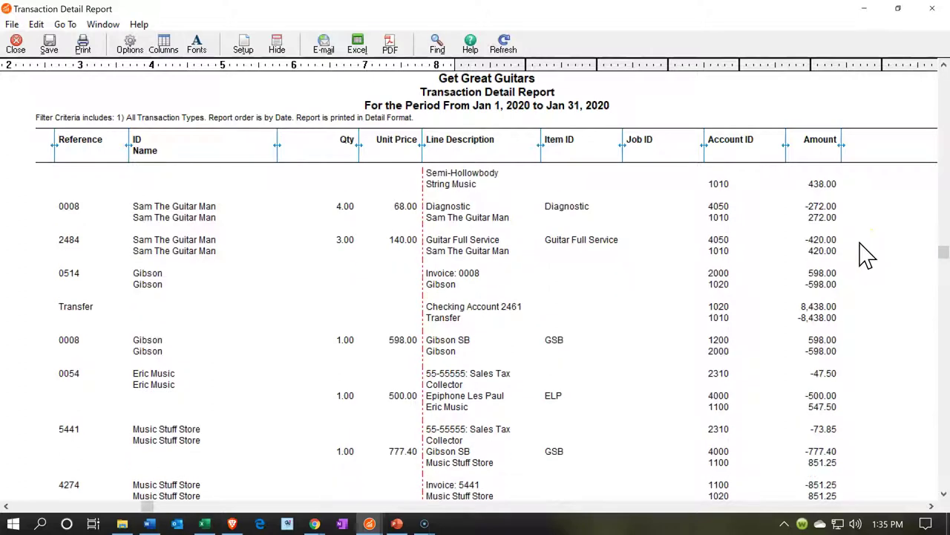
{"action": "scroll", "coordinate": [867, 255], "scroll_direction": "down", "scroll_amount": 2}
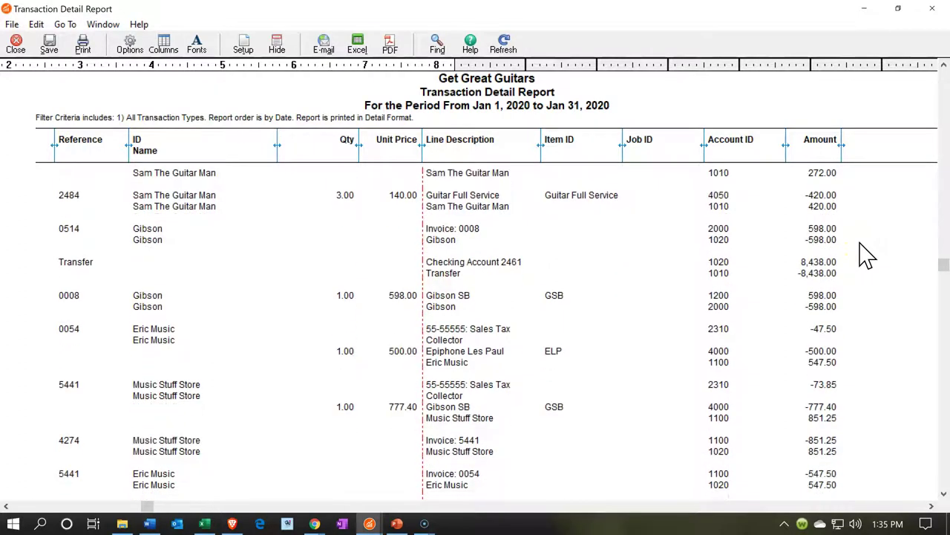
{"action": "scroll", "coordinate": [867, 254], "scroll_direction": "down", "scroll_amount": 3}
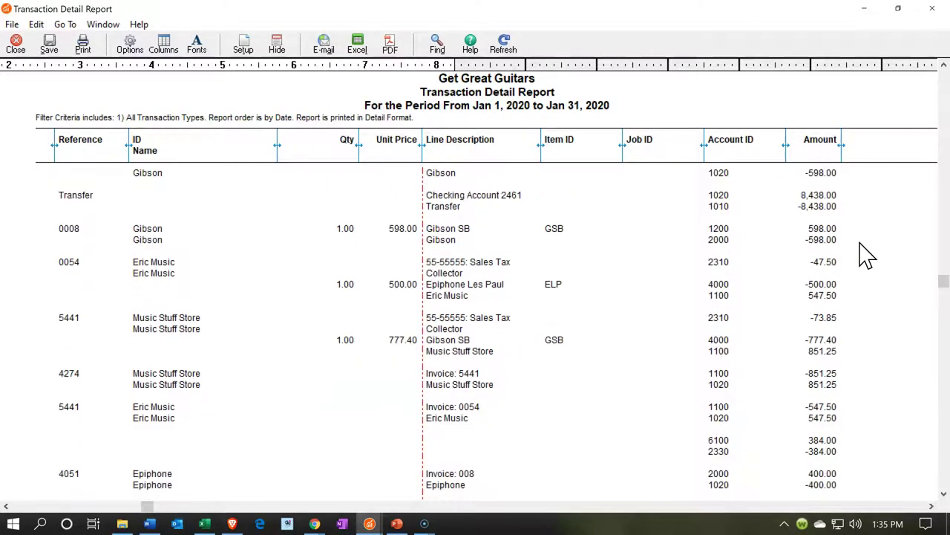
{"action": "scroll", "coordinate": [867, 254], "scroll_direction": "down", "scroll_amount": 4}
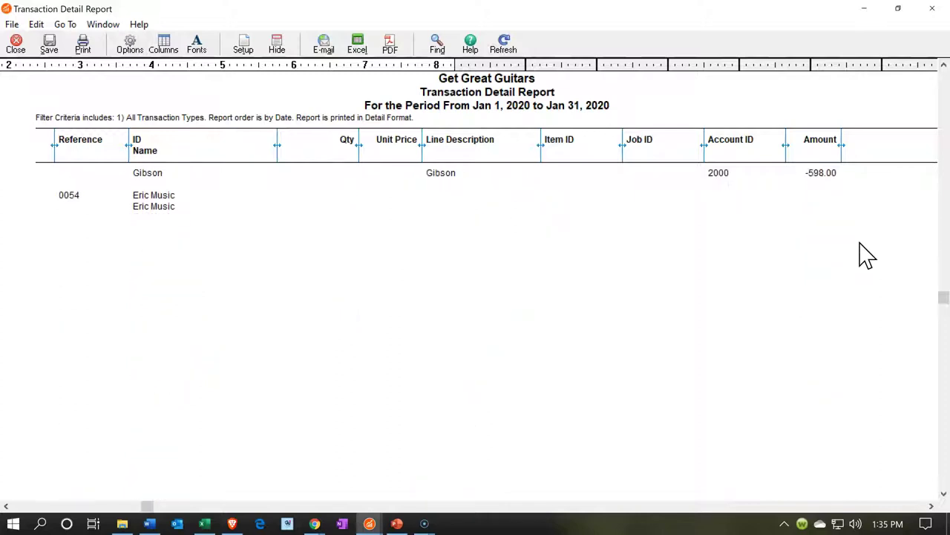
{"action": "scroll", "coordinate": [867, 255], "scroll_direction": "down", "scroll_amount": 2}
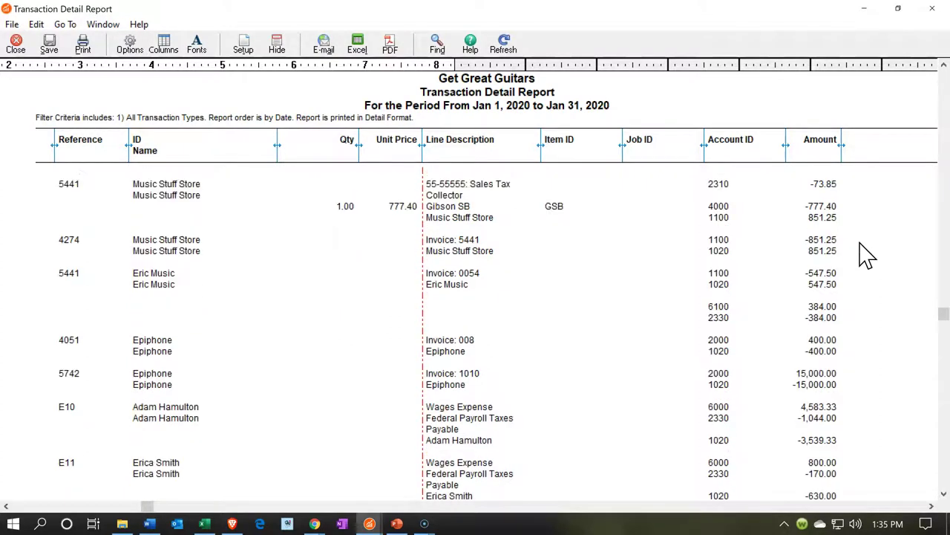
{"action": "scroll", "coordinate": [867, 255], "scroll_direction": "down", "scroll_amount": 5}
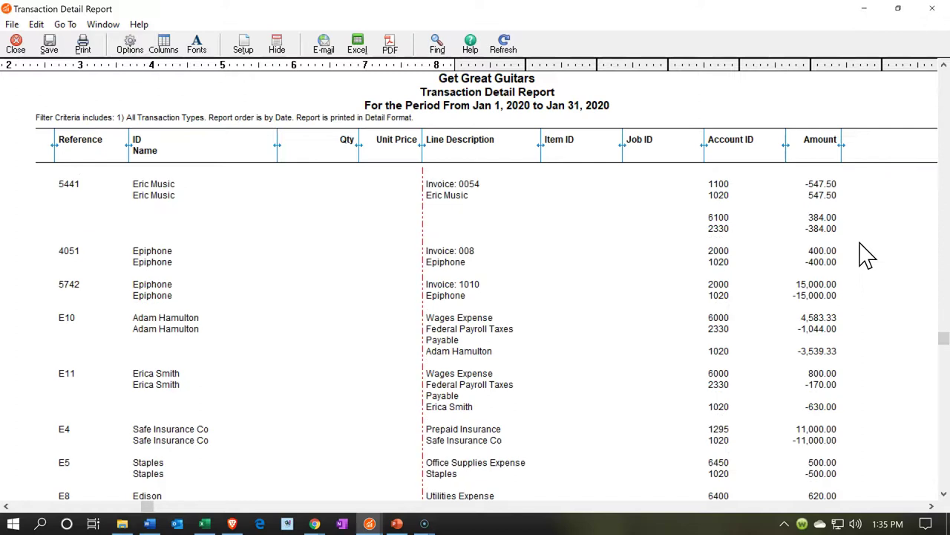
{"action": "scroll", "coordinate": [867, 255], "scroll_direction": "down", "scroll_amount": 1}
{"action": "scroll", "coordinate": [867, 255], "scroll_direction": "down", "scroll_amount": 1}
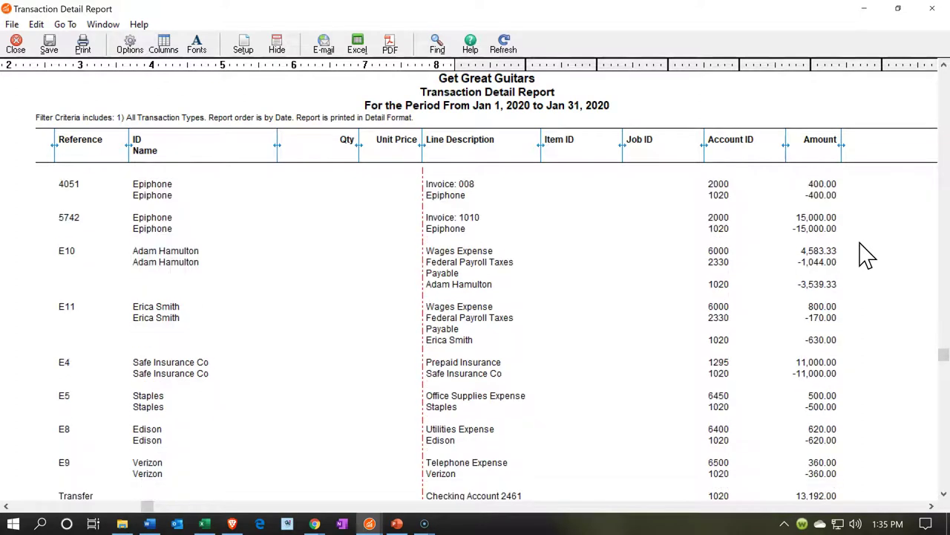
- Examine the account IDs and amounts of the remaining late-January transactions, down to the report total and number of transactions
{"action": "scroll", "coordinate": [633, 278], "scroll_direction": "down", "scroll_amount": 1}
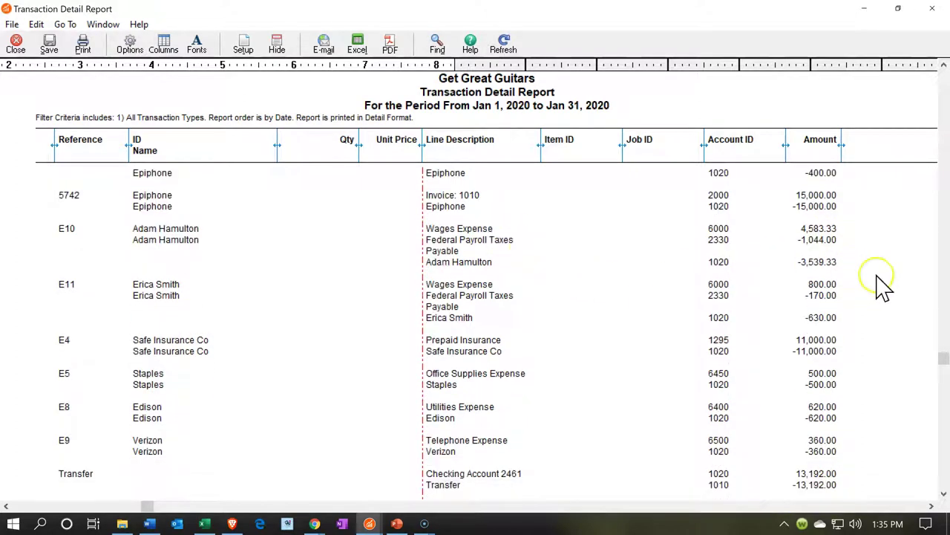
{"action": "scroll", "coordinate": [897, 289], "scroll_direction": "down", "scroll_amount": 3}
{"action": "scroll", "coordinate": [900, 290], "scroll_direction": "down", "scroll_amount": 3}
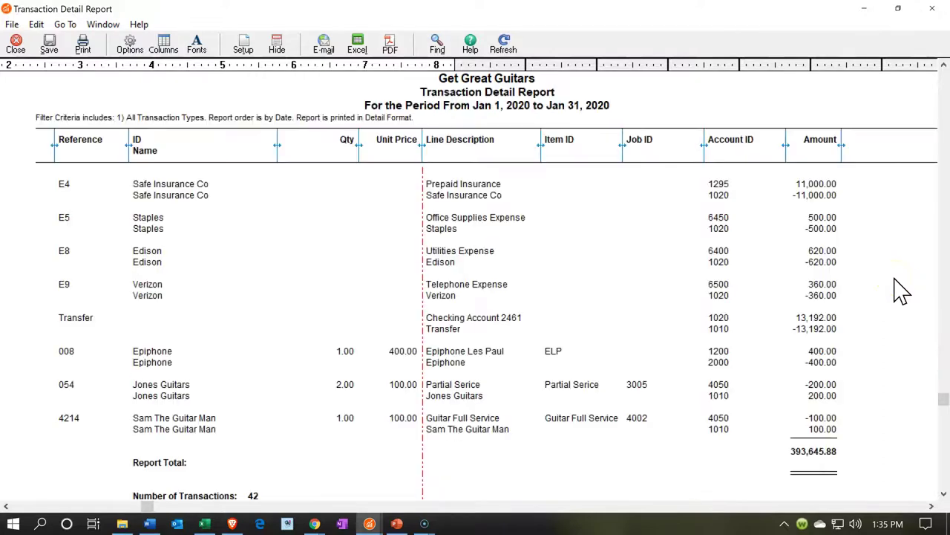
{"action": "scroll", "coordinate": [900, 290], "scroll_direction": "down", "scroll_amount": 2}
{"action": "scroll", "coordinate": [880, 423], "scroll_direction": "down", "scroll_amount": 1}
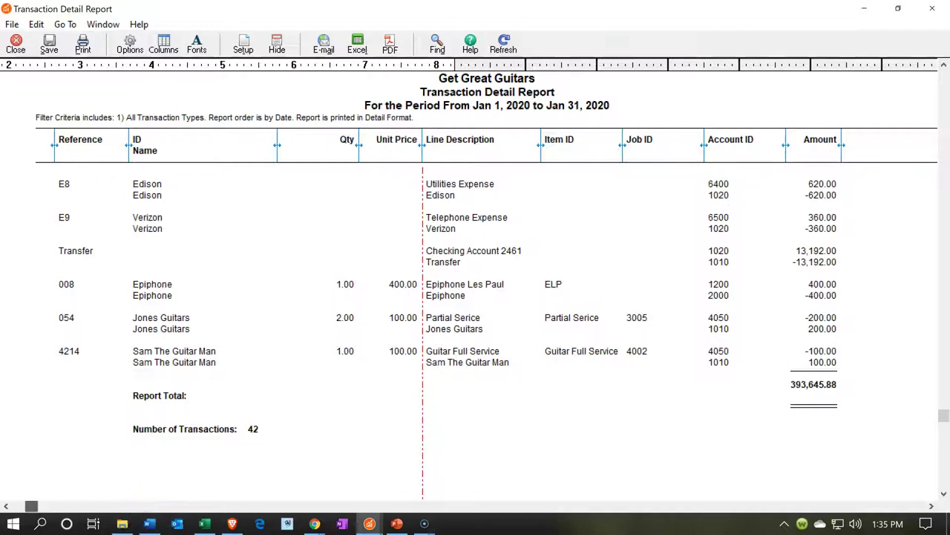
- Review the dates, transaction types, references and line descriptions from the last January receipts back up to the 1/1/20 beginning balance entries
{"action": "scroll", "coordinate": [212, 386], "scroll_direction": "left", "scroll_amount": 3}
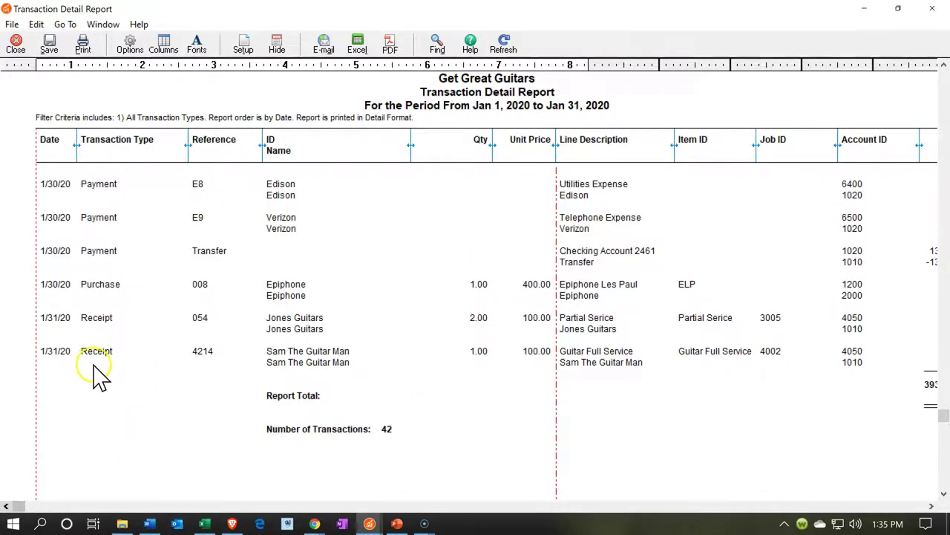
{"action": "scroll", "coordinate": [101, 375], "scroll_direction": "up", "scroll_amount": 2}
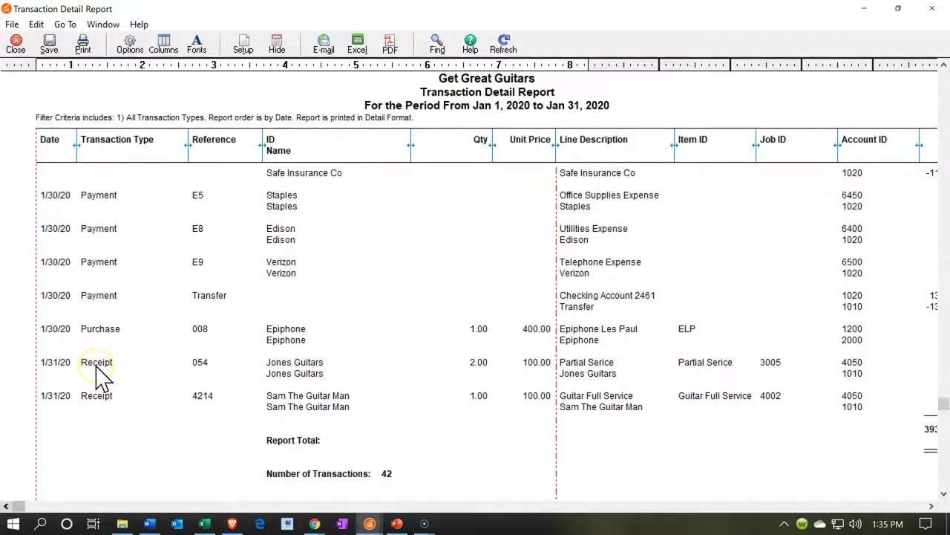
{"action": "scroll", "coordinate": [100, 375], "scroll_direction": "up", "scroll_amount": 1}
{"action": "scroll", "coordinate": [100, 379], "scroll_direction": "up", "scroll_amount": 4}
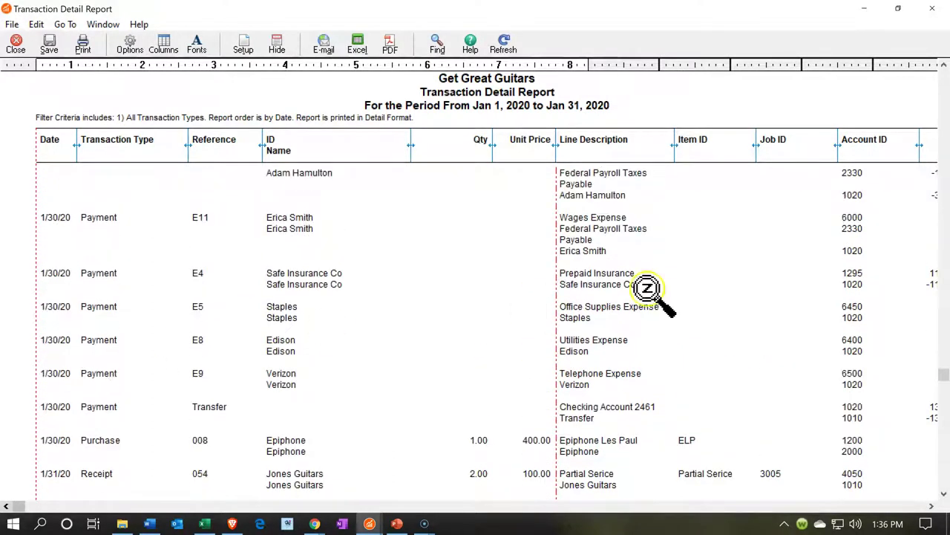
{"action": "scroll", "coordinate": [691, 276], "scroll_direction": "up", "scroll_amount": 2}
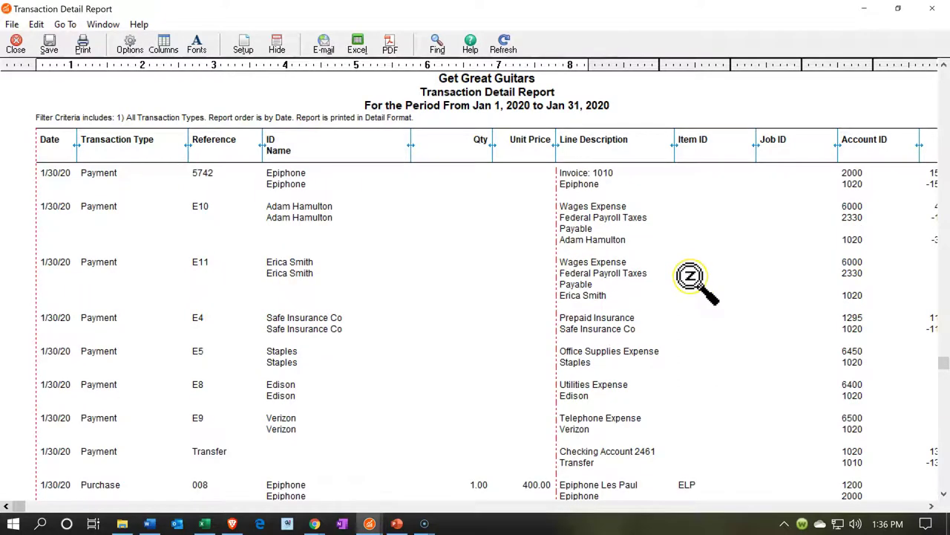
{"action": "scroll", "coordinate": [691, 276], "scroll_direction": "up", "scroll_amount": 6}
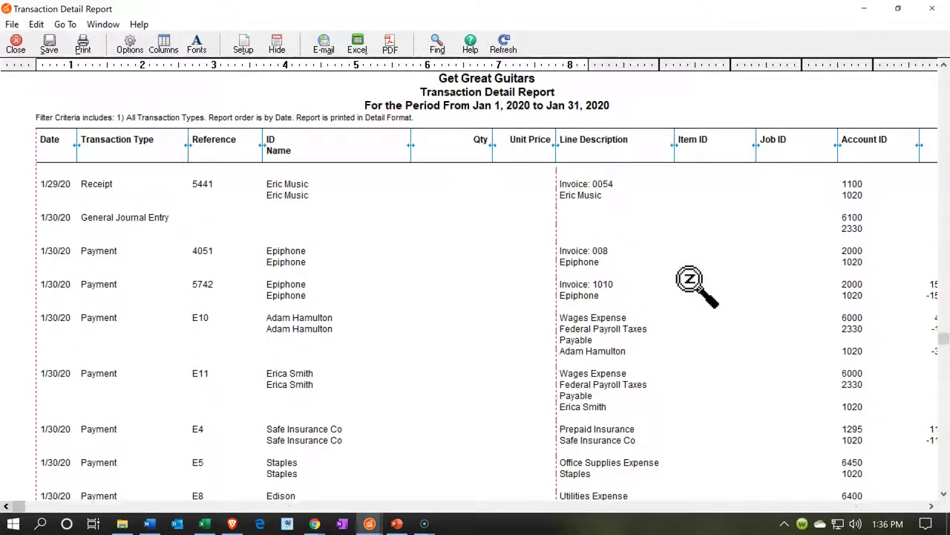
{"action": "scroll", "coordinate": [690, 276], "scroll_direction": "up", "scroll_amount": 5}
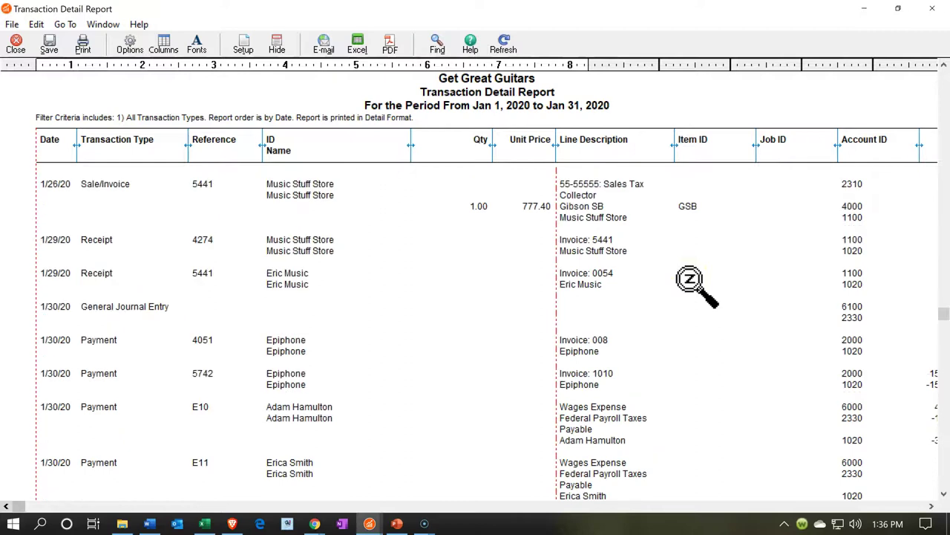
{"action": "scroll", "coordinate": [691, 280], "scroll_direction": "up", "scroll_amount": 4}
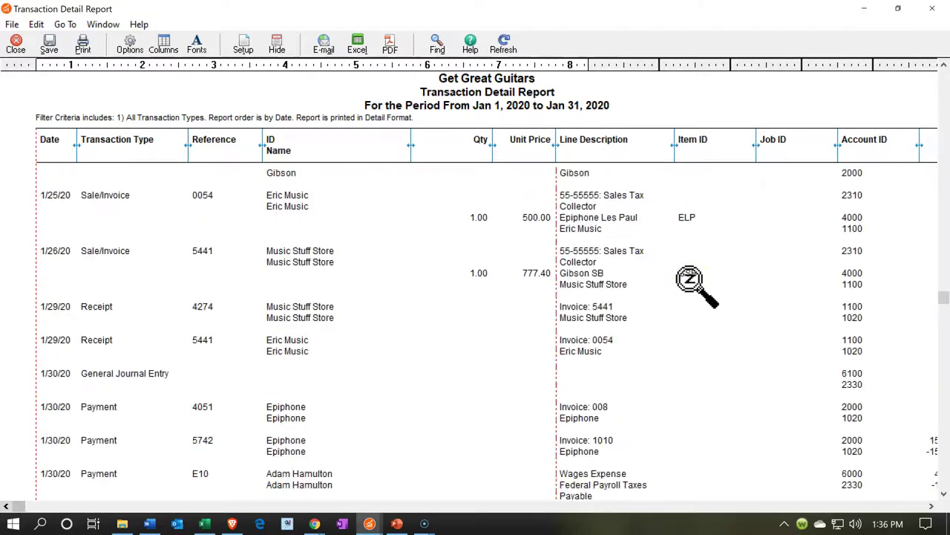
{"action": "scroll", "coordinate": [690, 281], "scroll_direction": "up", "scroll_amount": 6}
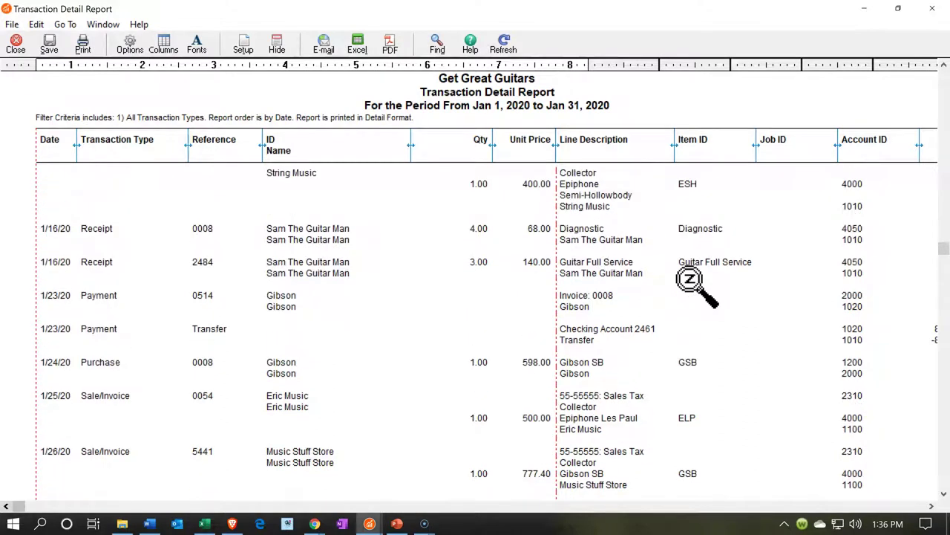
{"action": "scroll", "coordinate": [691, 281], "scroll_direction": "up", "scroll_amount": 11}
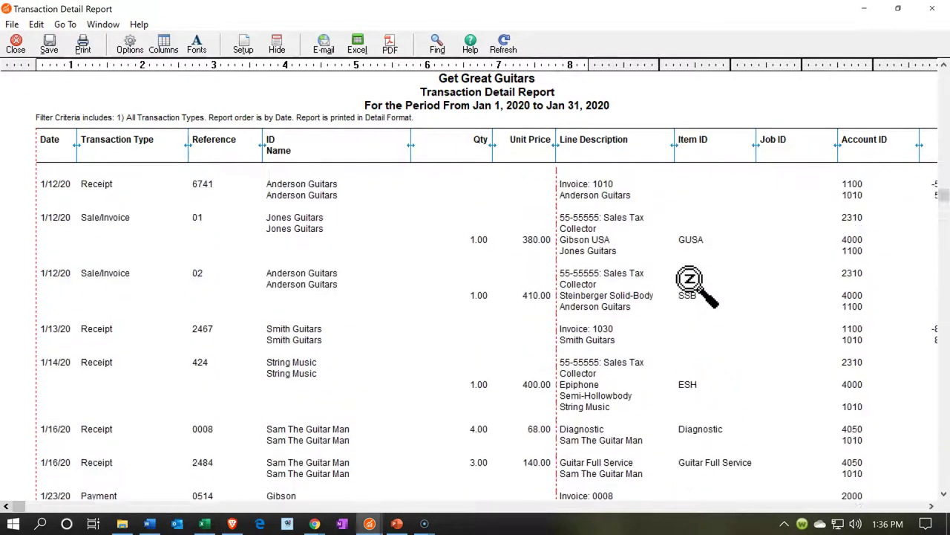
{"action": "scroll", "coordinate": [690, 281], "scroll_direction": "up", "scroll_amount": 8}
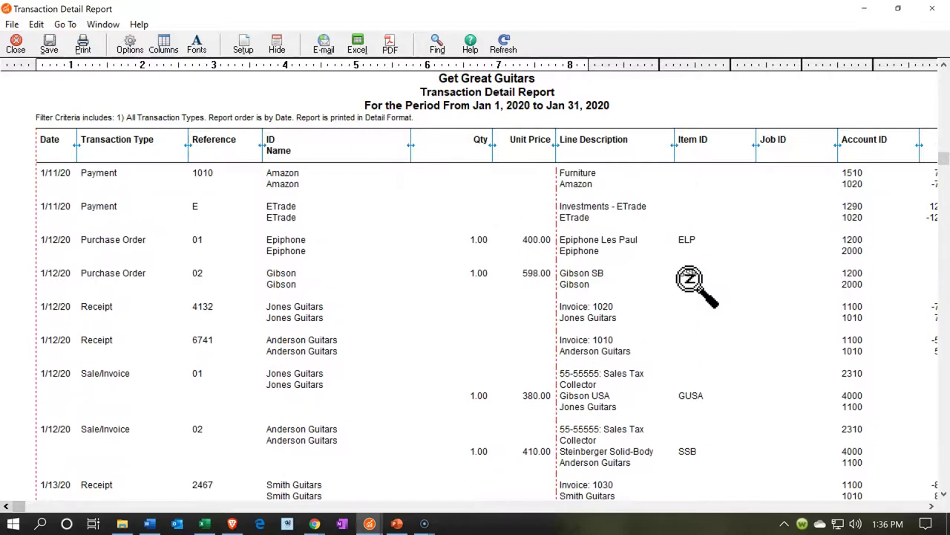
{"action": "scroll", "coordinate": [691, 280], "scroll_direction": "up", "scroll_amount": 5}
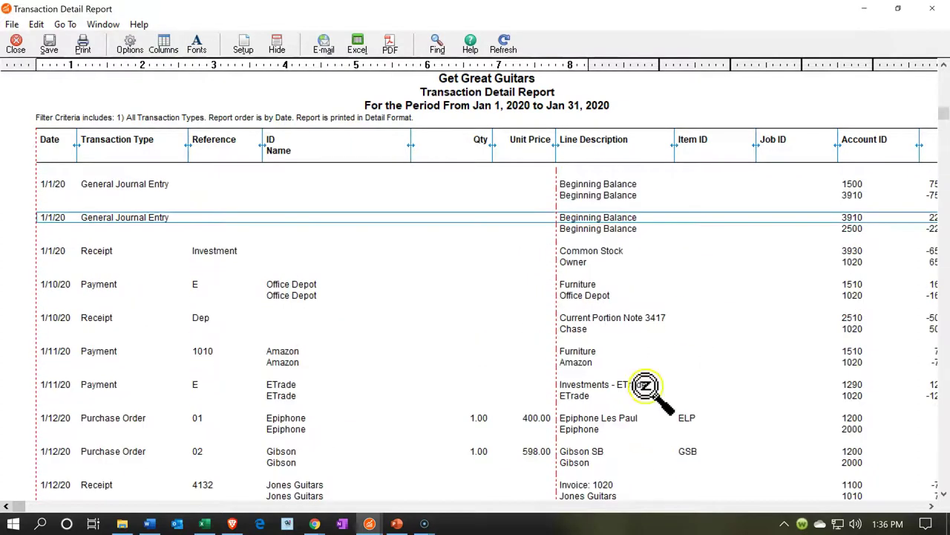
{"action": "scroll", "coordinate": [498, 401], "scroll_direction": "up", "scroll_amount": 3}
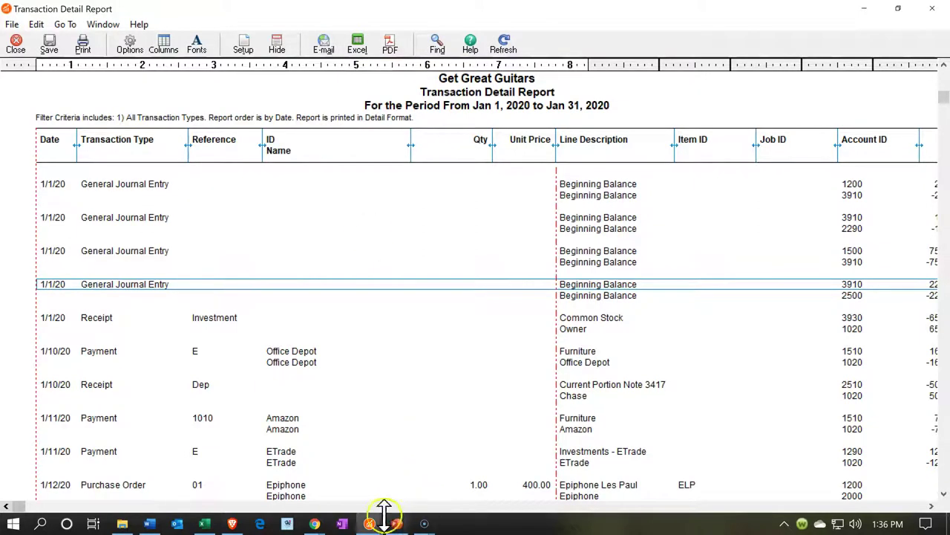
- Switch to the January 31, 2020 Balance Sheet and print all its pages to CutePDF Writer, one copy
{"action": "mouse_move", "coordinate": [382, 525]}
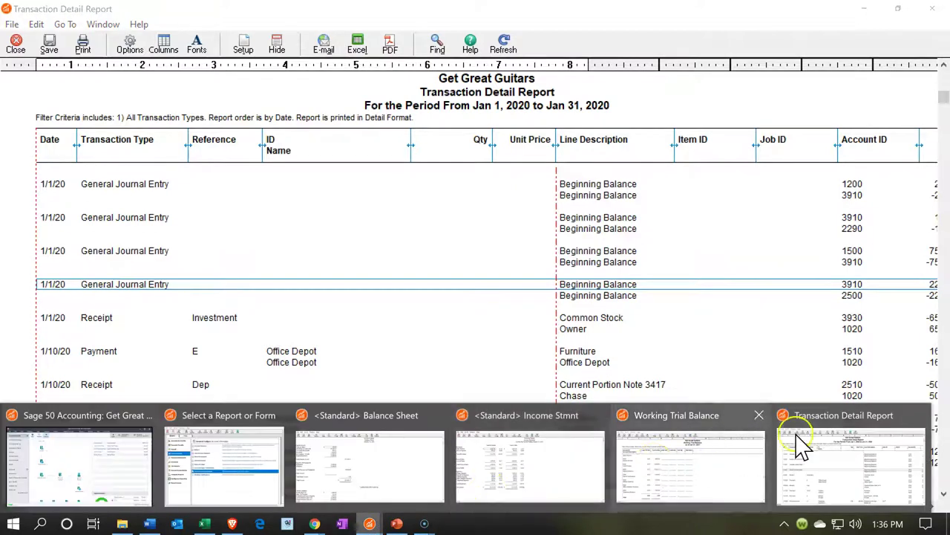
{"action": "left_click", "coordinate": [382, 475]}
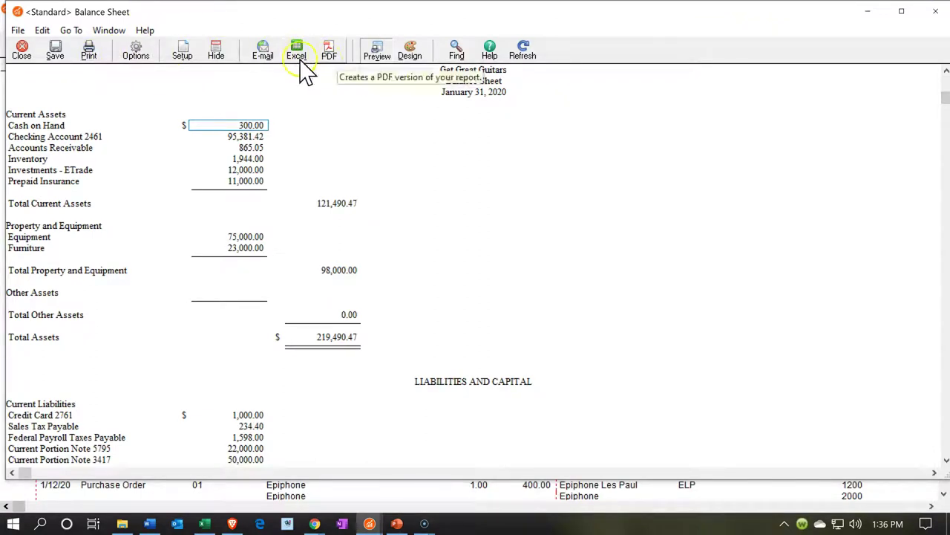
{"action": "left_click", "coordinate": [83, 61]}
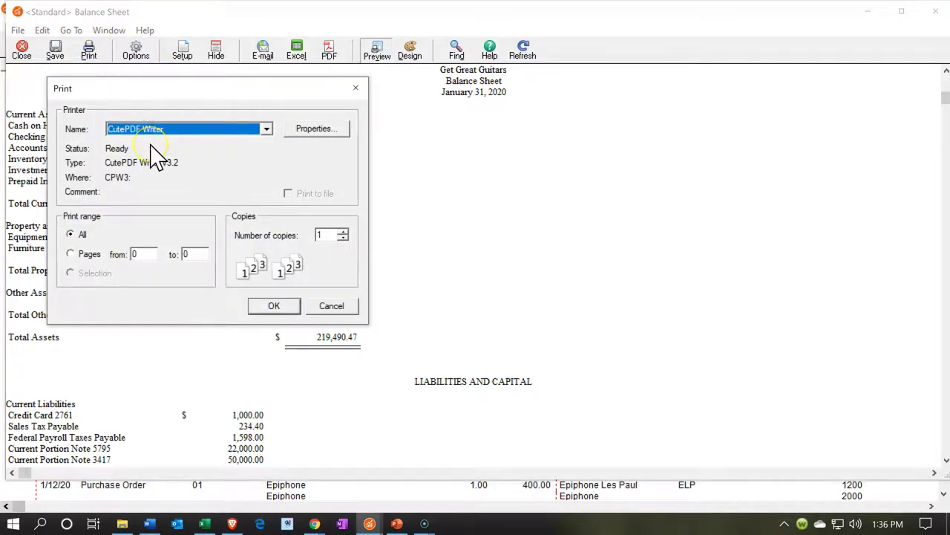
{"action": "left_click", "coordinate": [272, 306]}
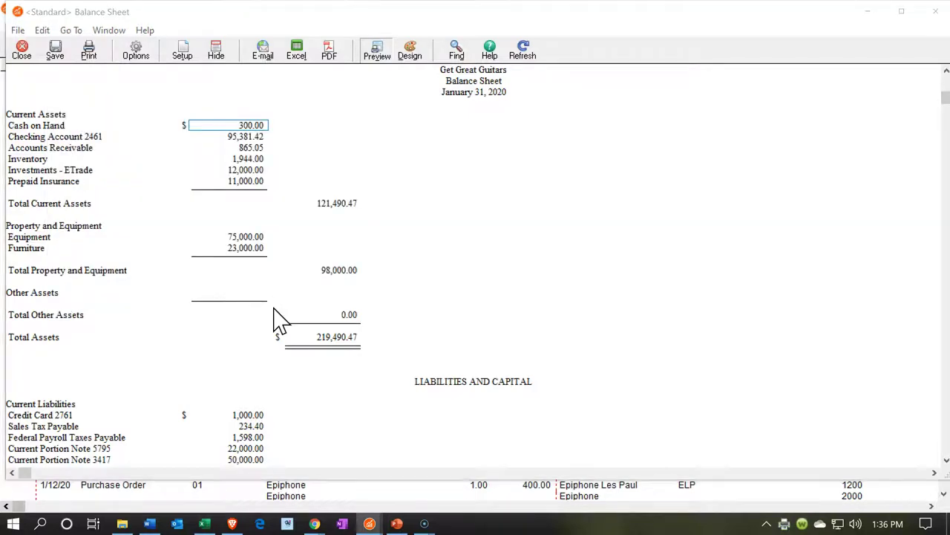
- Set the save location for the Balance Sheet PDF to the Sage 50 Coud Docs folder on the Desktop
{"action": "left_click", "coordinate": [488, 310]}
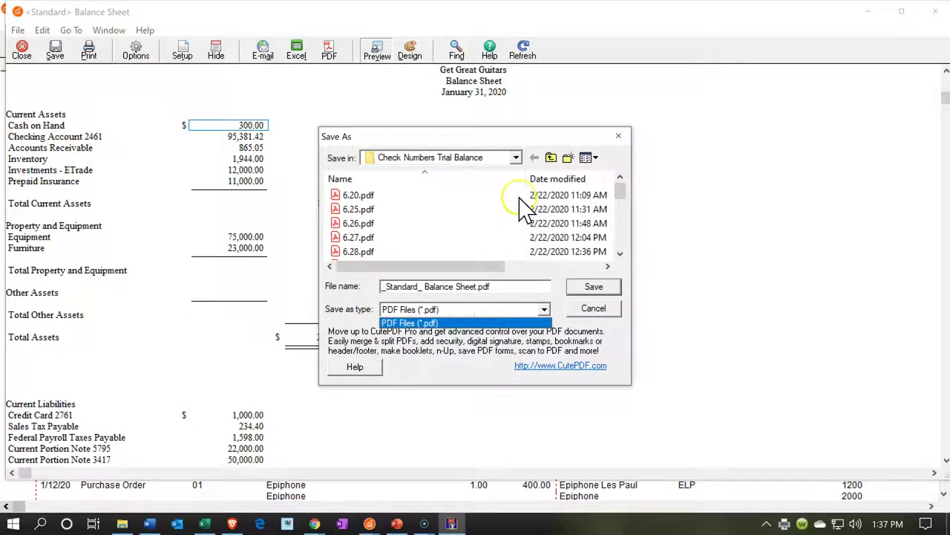
{"action": "left_click", "coordinate": [516, 157]}
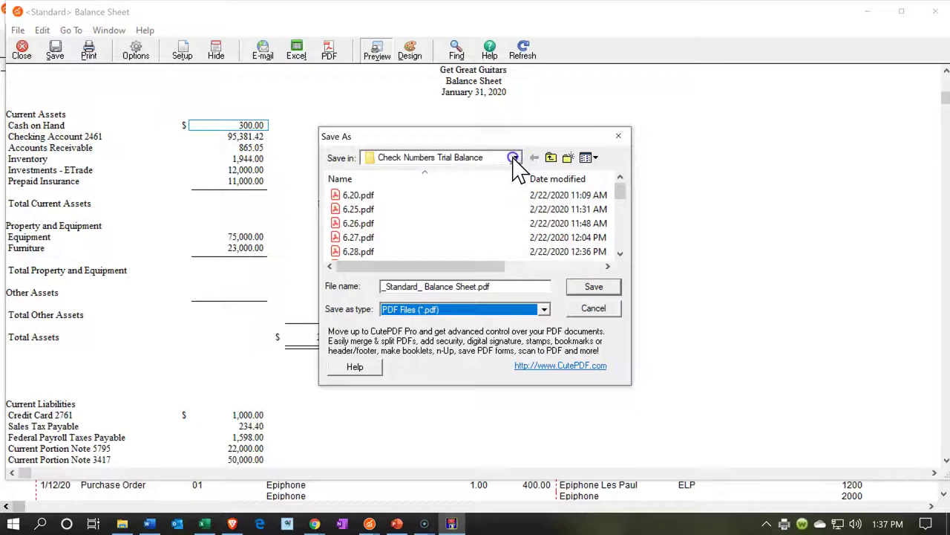
{"action": "left_click", "coordinate": [517, 157]}
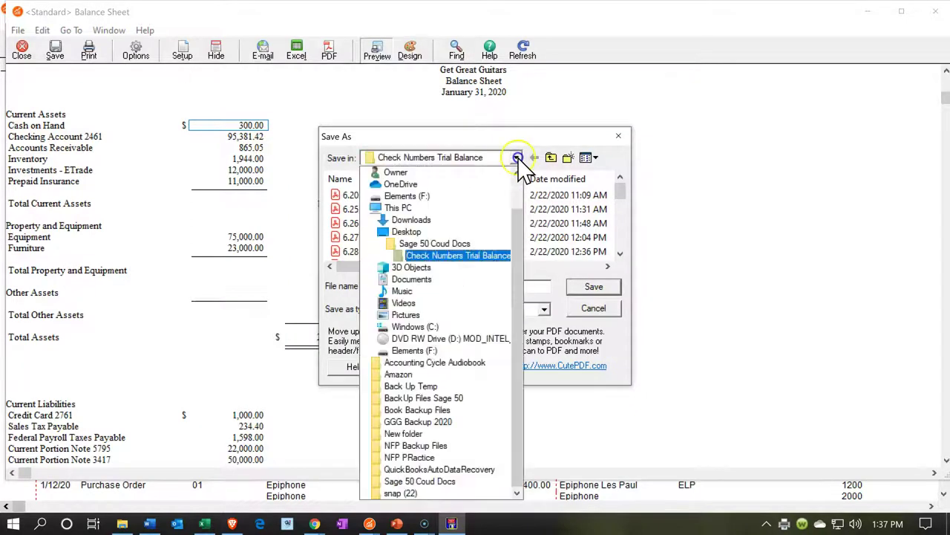
{"action": "left_click", "coordinate": [436, 231]}
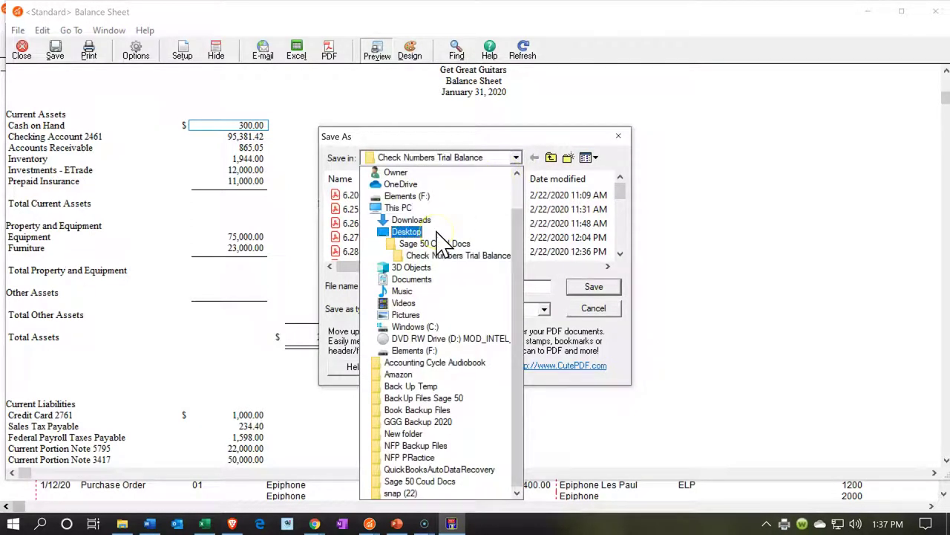
{"action": "left_click", "coordinate": [436, 243]}
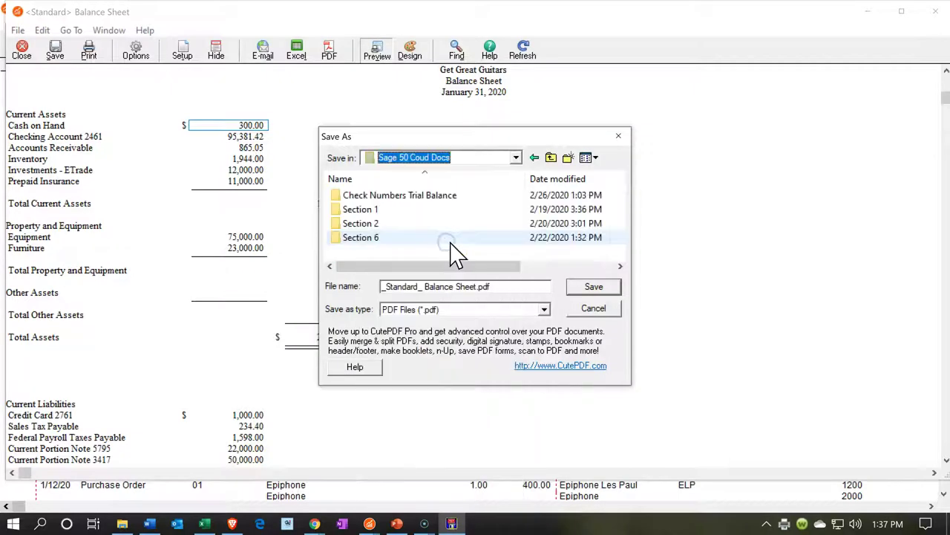
- Create a new folder named Section 7 inside Sage 50 Coud Docs
{"action": "left_click", "coordinate": [425, 248]}
{"action": "right_click", "coordinate": [424, 249]}
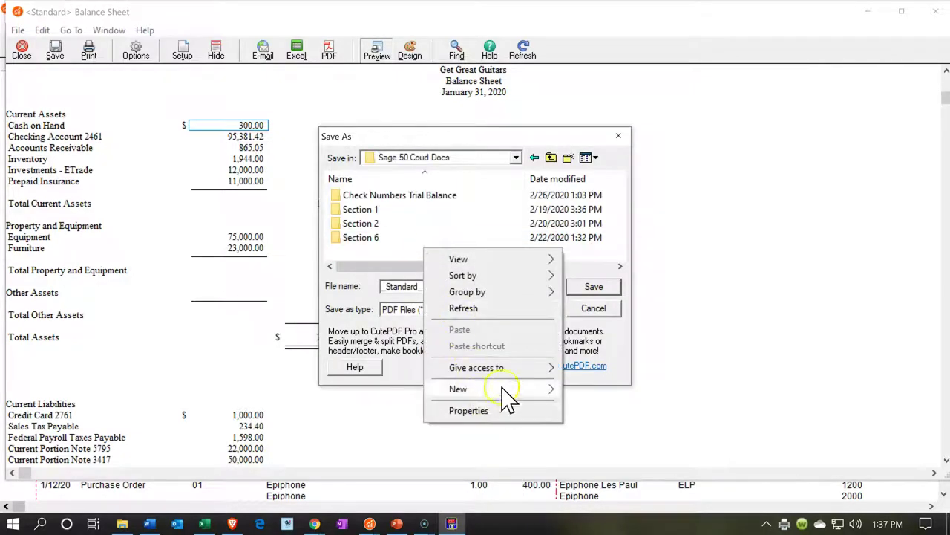
{"action": "mouse_move", "coordinate": [557, 390]}
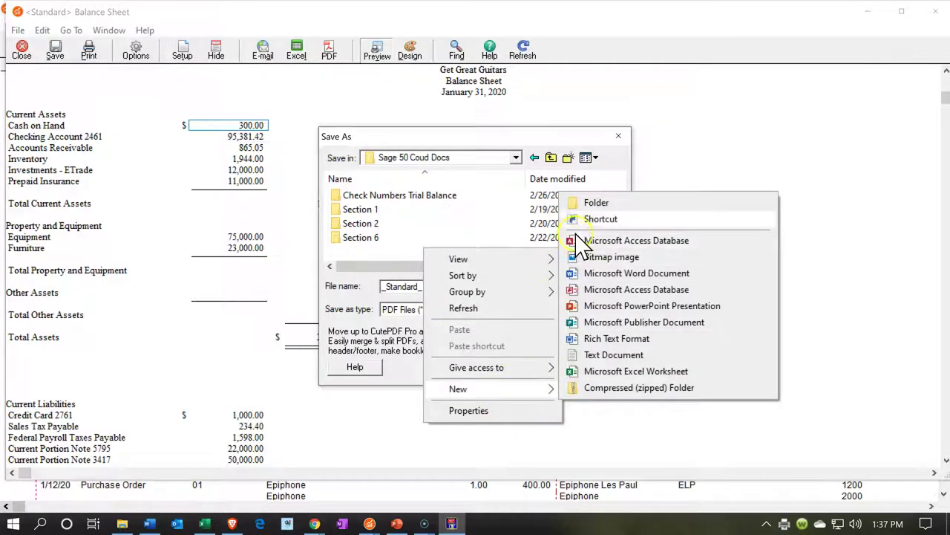
{"action": "left_click", "coordinate": [586, 204]}
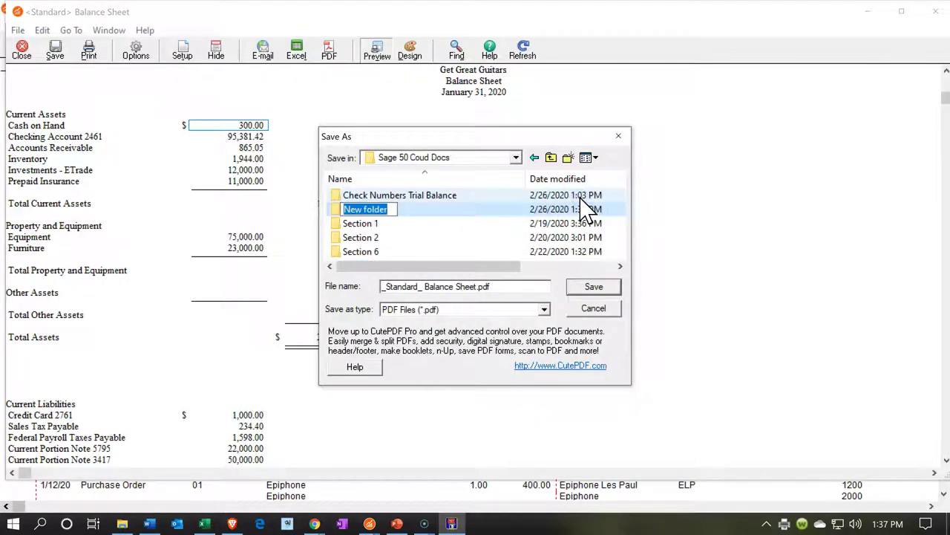
{"action": "type", "text": "Section 7"}
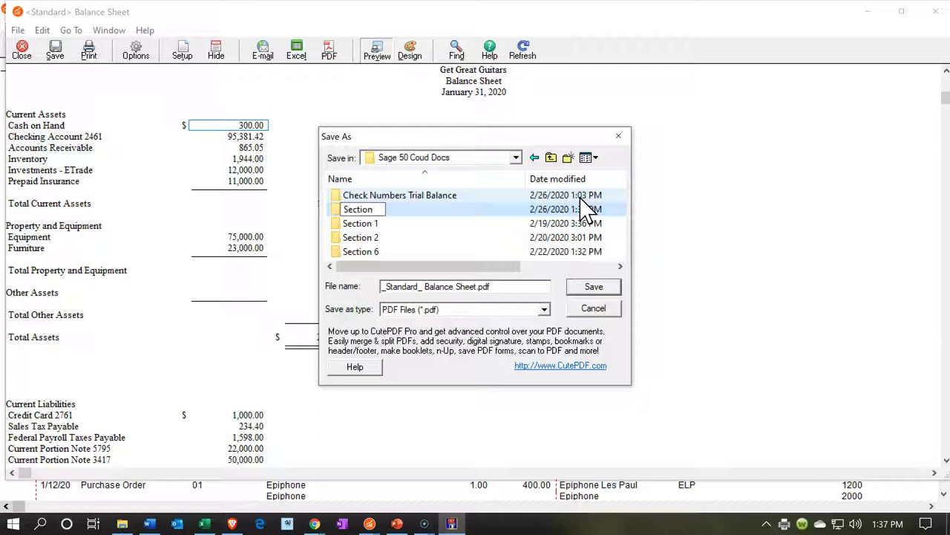
{"action": "left_click", "coordinate": [440, 244]}
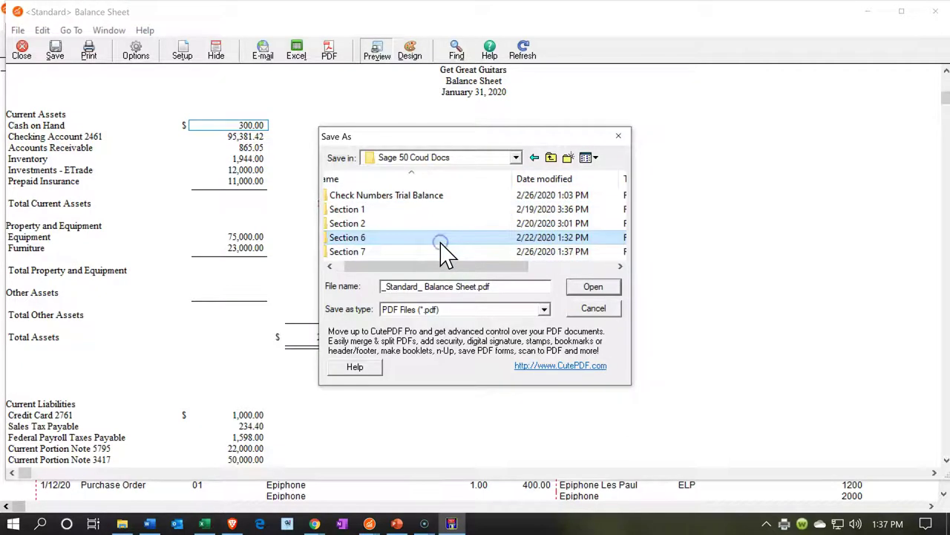
- Save the report as _Standard_ Balance Sheet.pdf in the Section 7 folder
{"action": "double_click", "coordinate": [348, 257]}
{"action": "left_click", "coordinate": [419, 282]}
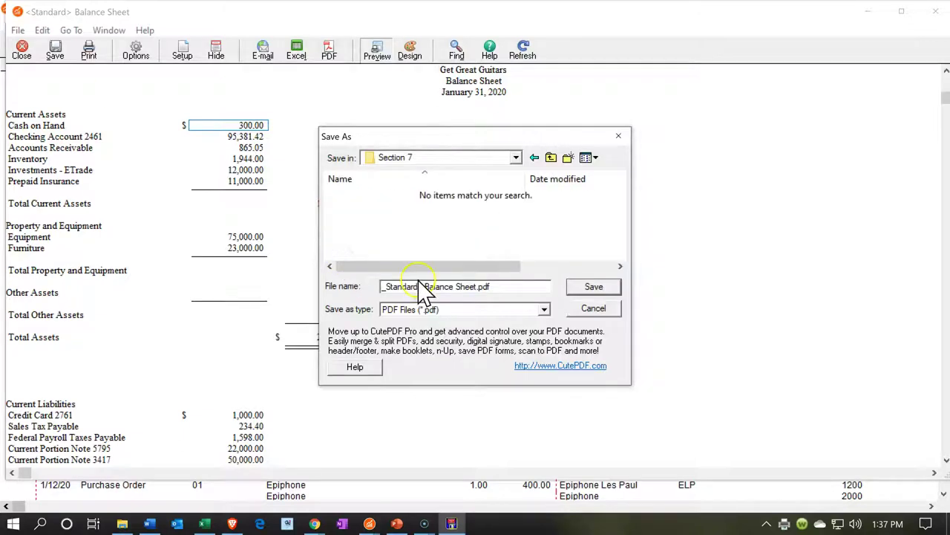
{"action": "left_click", "coordinate": [581, 283]}
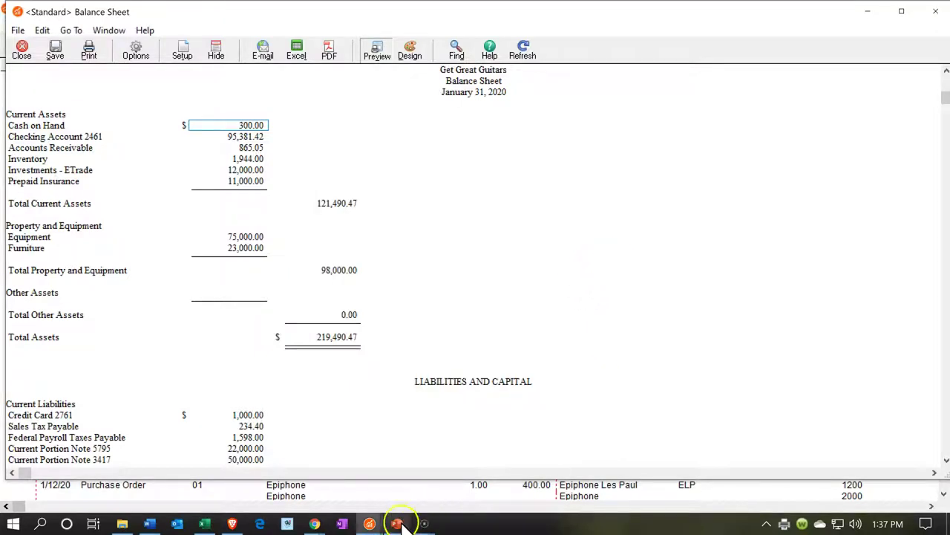
- Switch to the January 2020 Income Statement and print all its pages to CutePDF Writer, one copy
{"action": "mouse_move", "coordinate": [366, 520]}
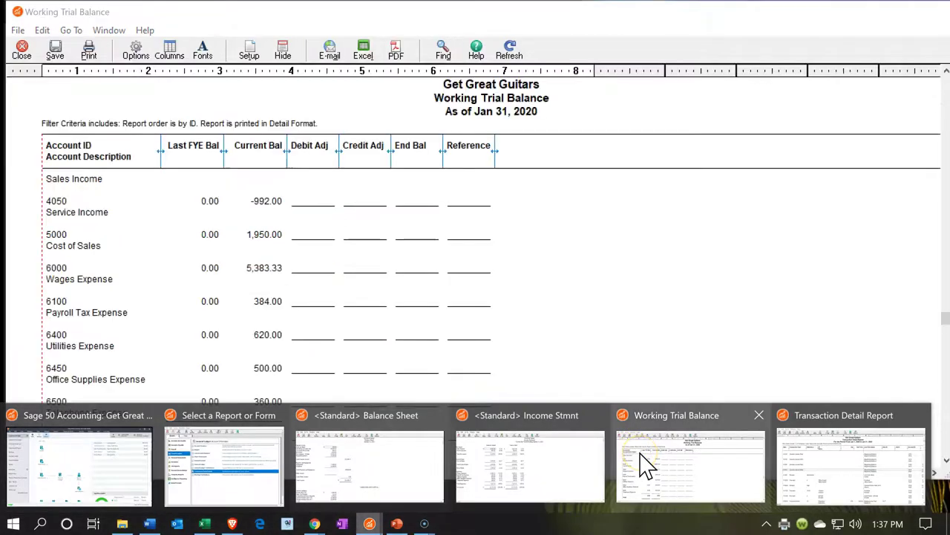
{"action": "mouse_move", "coordinate": [503, 461]}
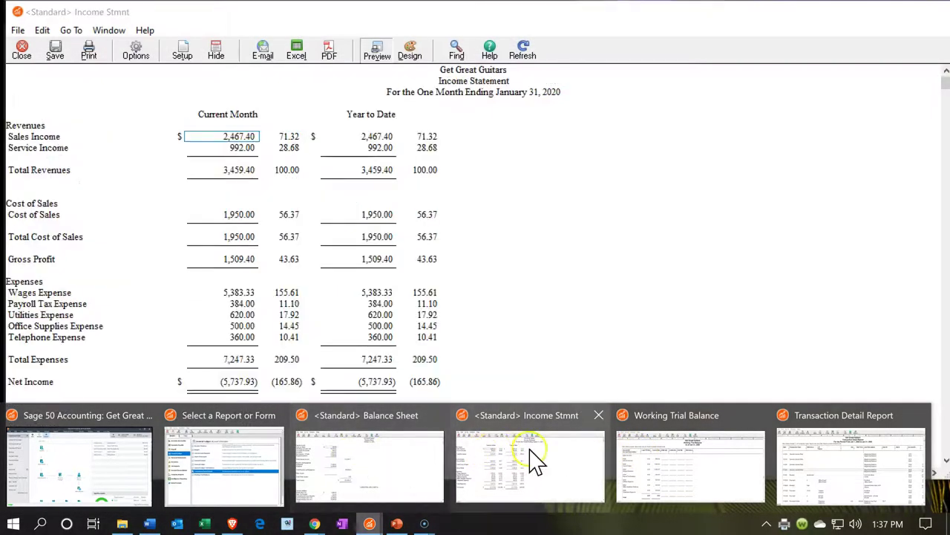
{"action": "left_click", "coordinate": [532, 455]}
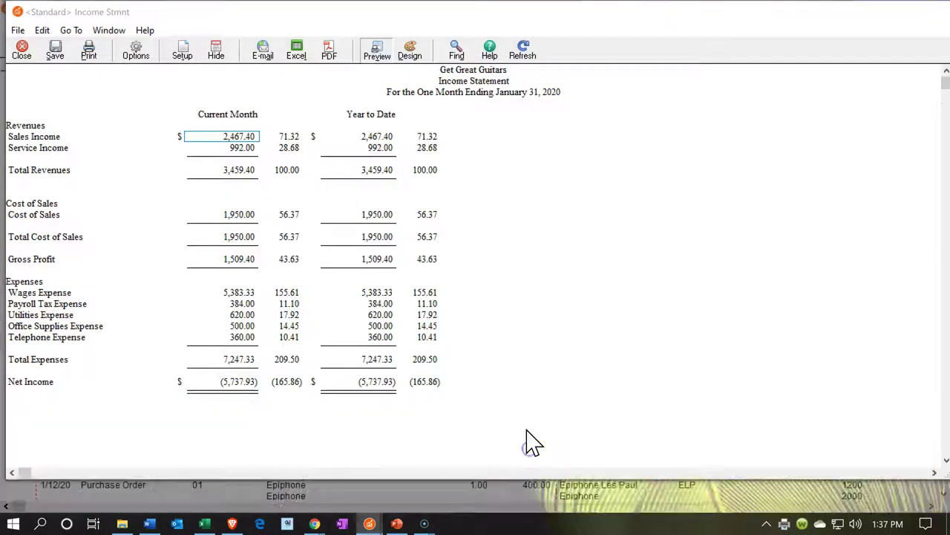
{"action": "left_click", "coordinate": [95, 58]}
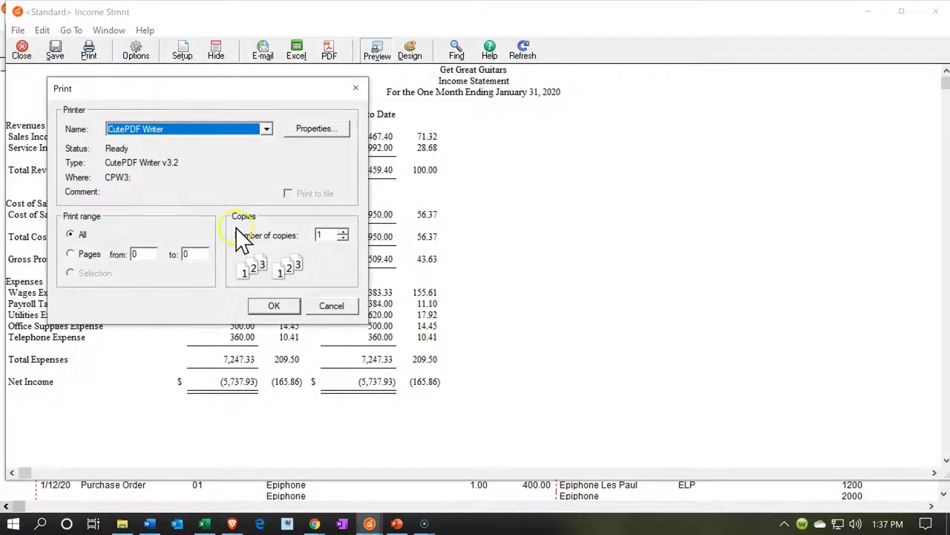
{"action": "left_click", "coordinate": [273, 306]}
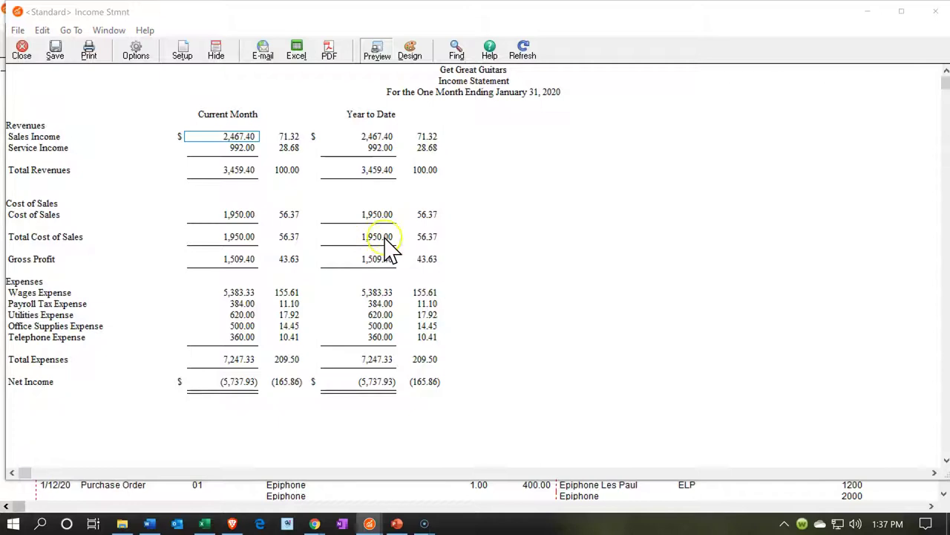
- Save the Income Statement as _Standard_ Income Stmnt.pdf in the Section 7 folder
{"action": "left_click", "coordinate": [524, 195]}
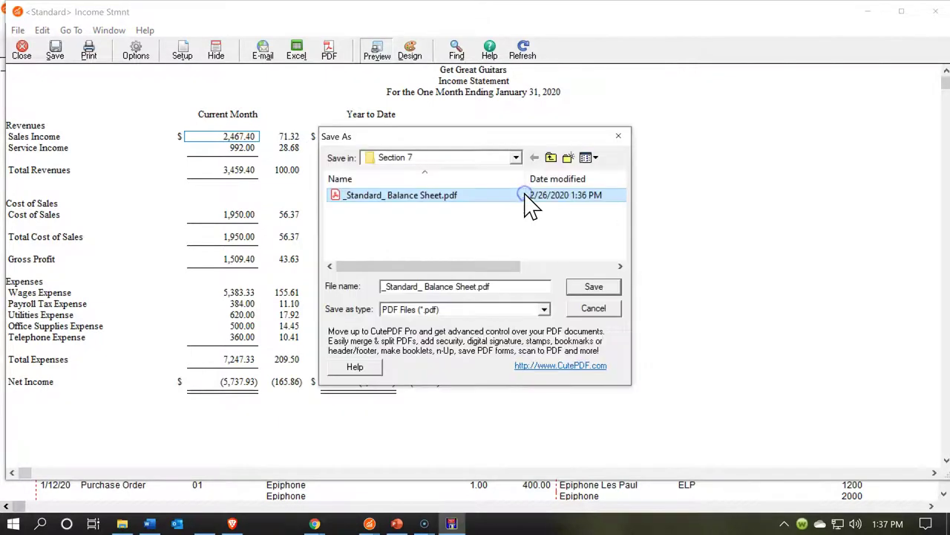
{"action": "left_click", "coordinate": [614, 296]}
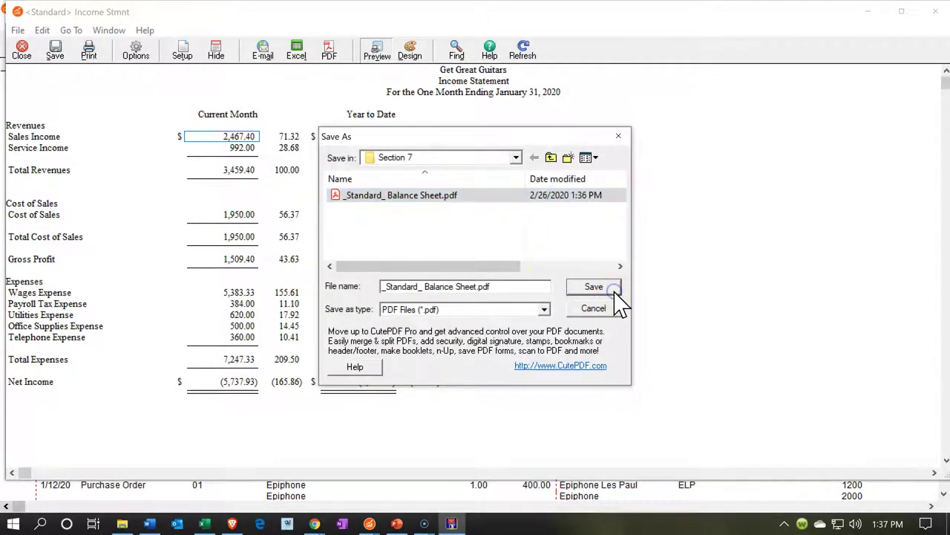
{"action": "key", "text": "Return"}
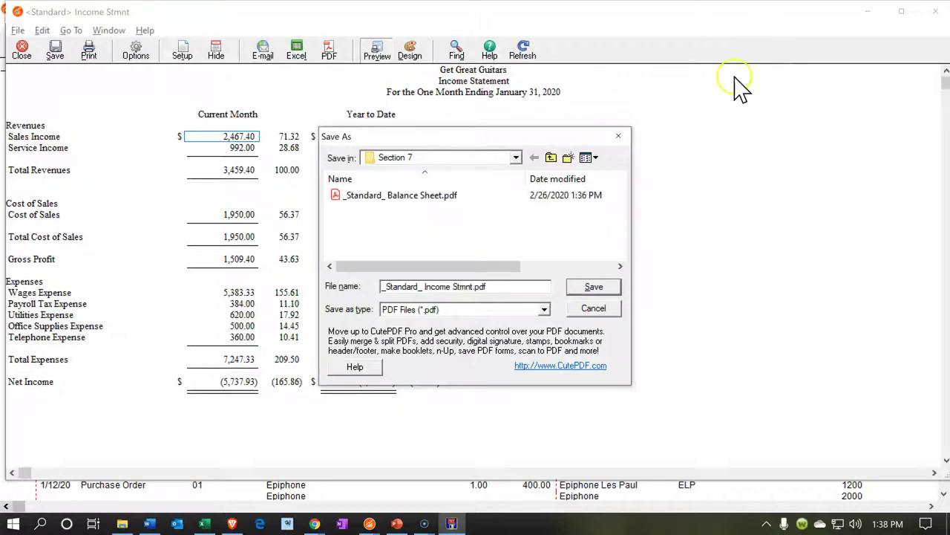
{"action": "left_click", "coordinate": [619, 287]}
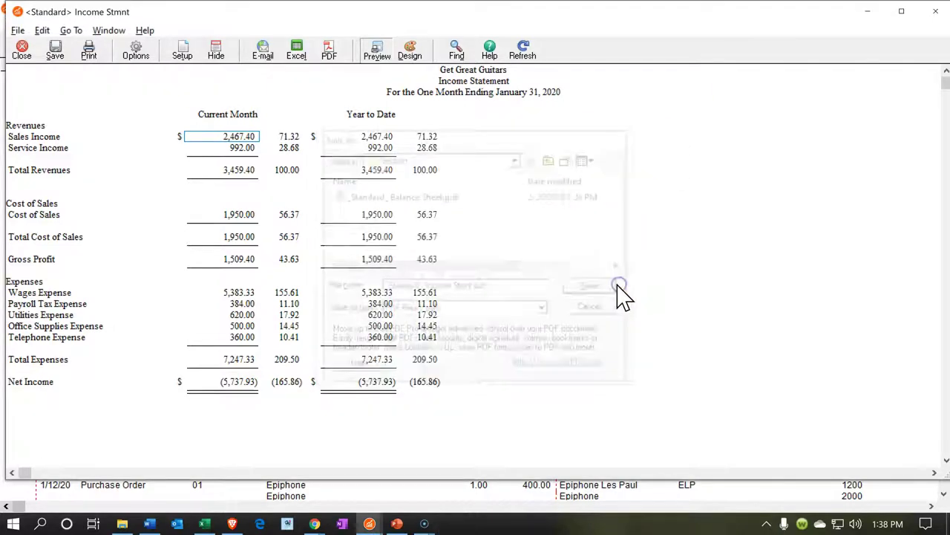
- Print the whole Working Trial Balance to CutePDF Writer and save it as Working Trial Balance.pdf in the Section 7 folder
{"action": "left_click", "coordinate": [369, 523]}
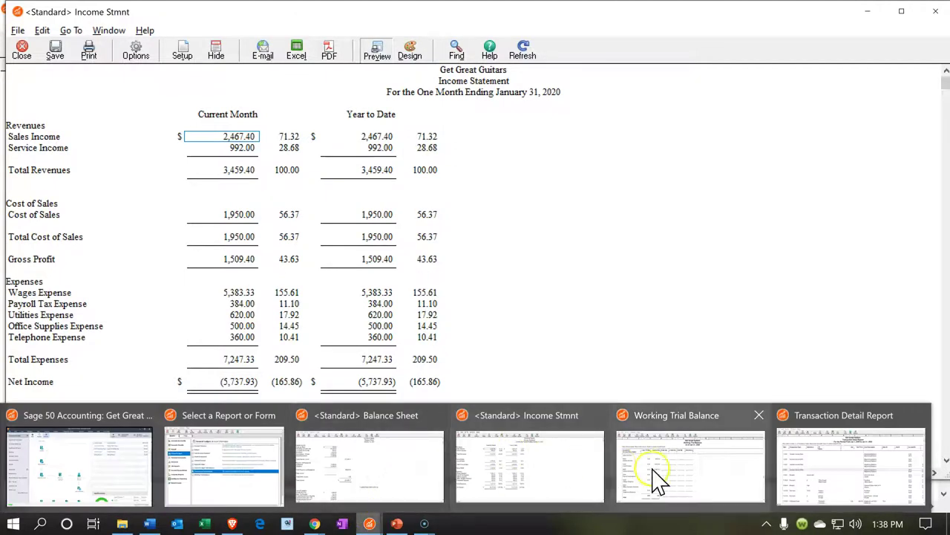
{"action": "left_click", "coordinate": [684, 484]}
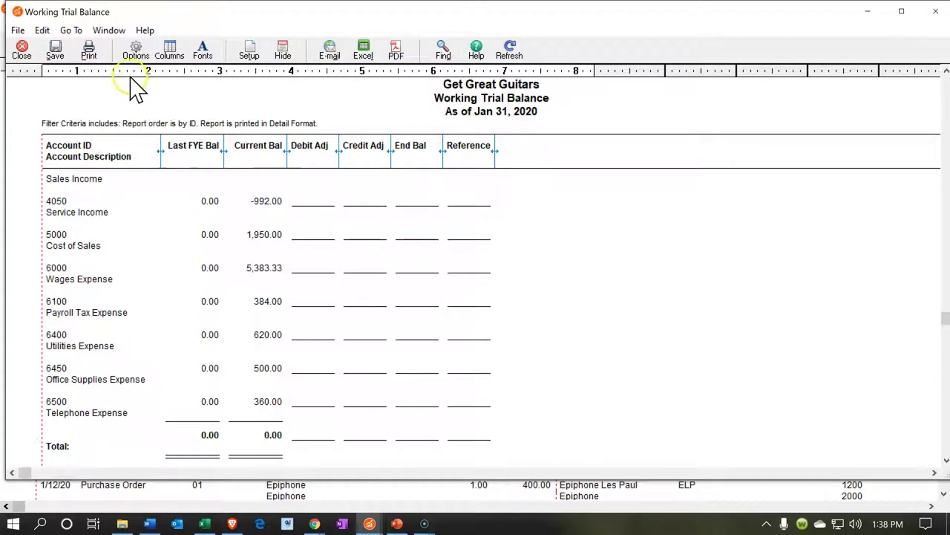
{"action": "left_click", "coordinate": [88, 52]}
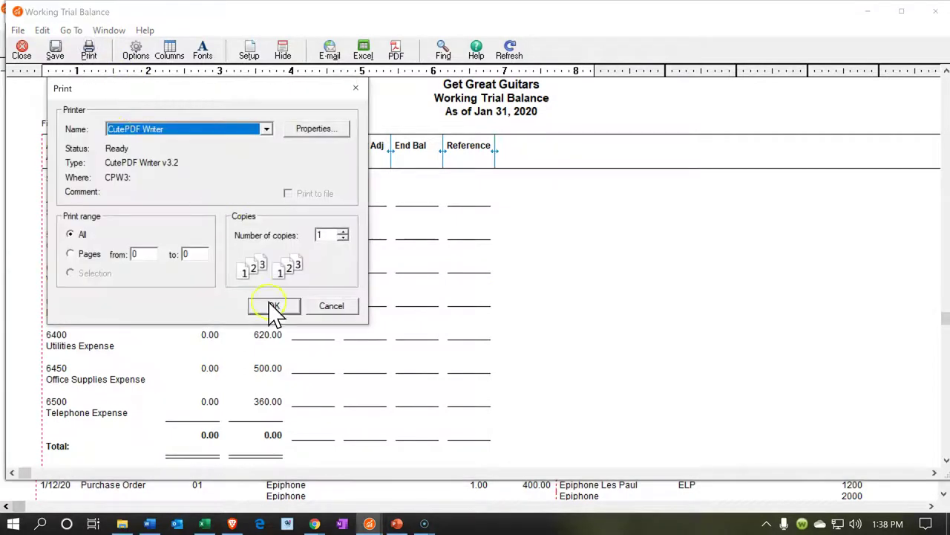
{"action": "left_click", "coordinate": [274, 307]}
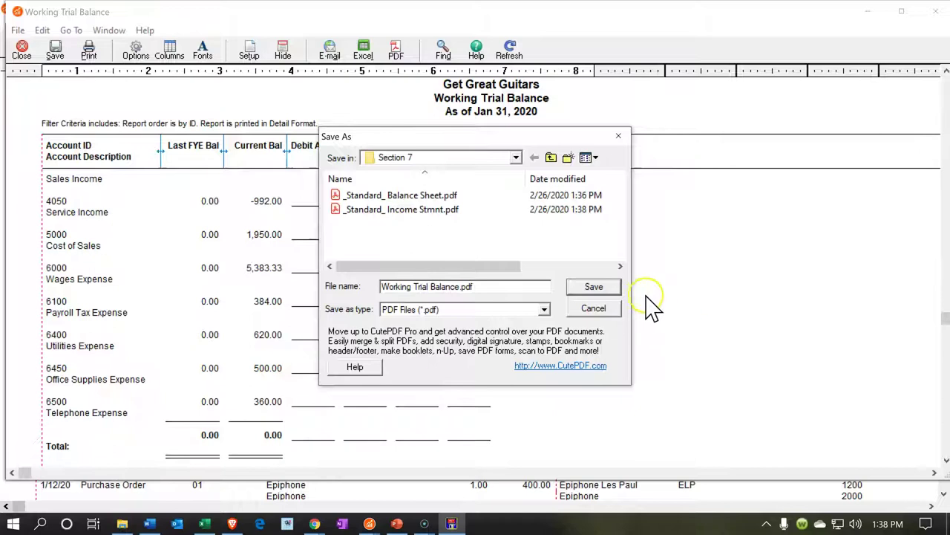
{"action": "left_click", "coordinate": [584, 286]}
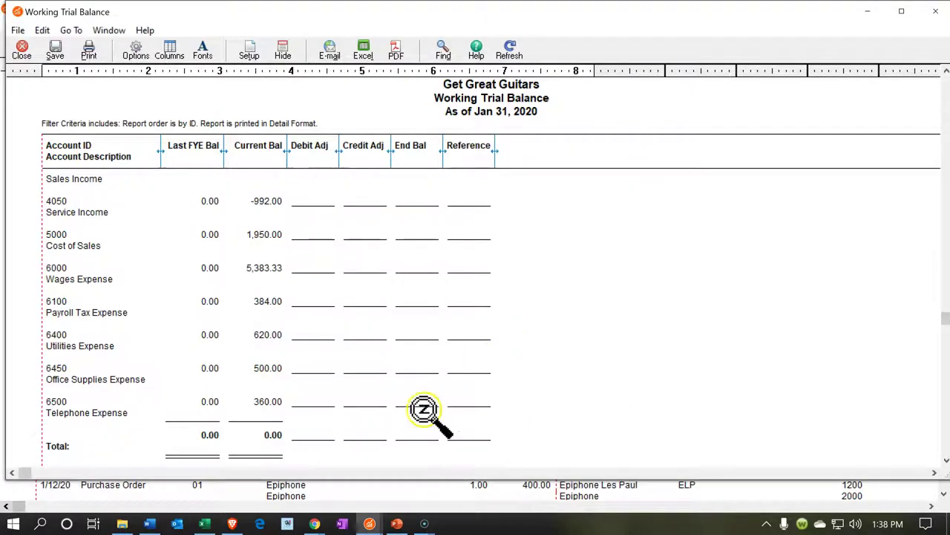
- Print the whole Transaction Detail Report to CutePDF Writer and save it as Transaction Detail Report.pdf in the Section 7 folder
{"action": "left_click", "coordinate": [375, 526]}
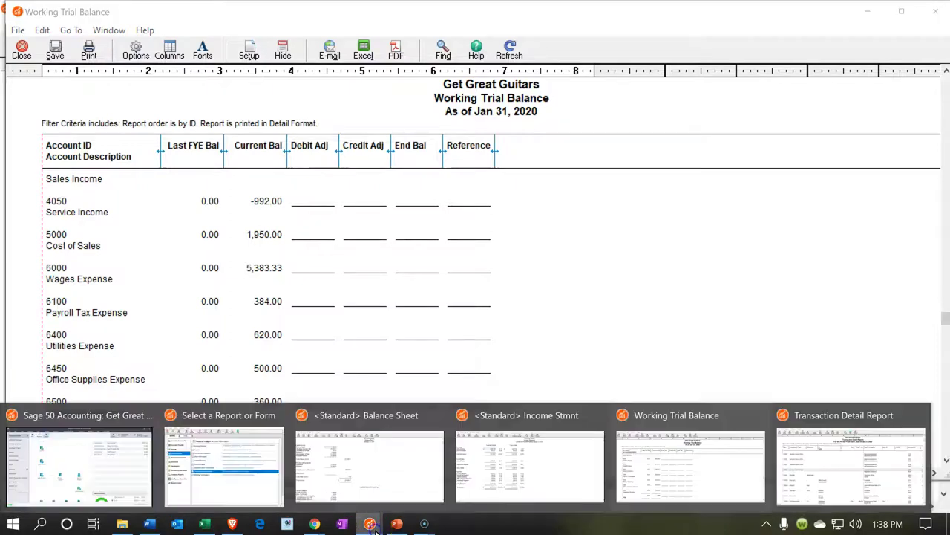
{"action": "left_click", "coordinate": [826, 469]}
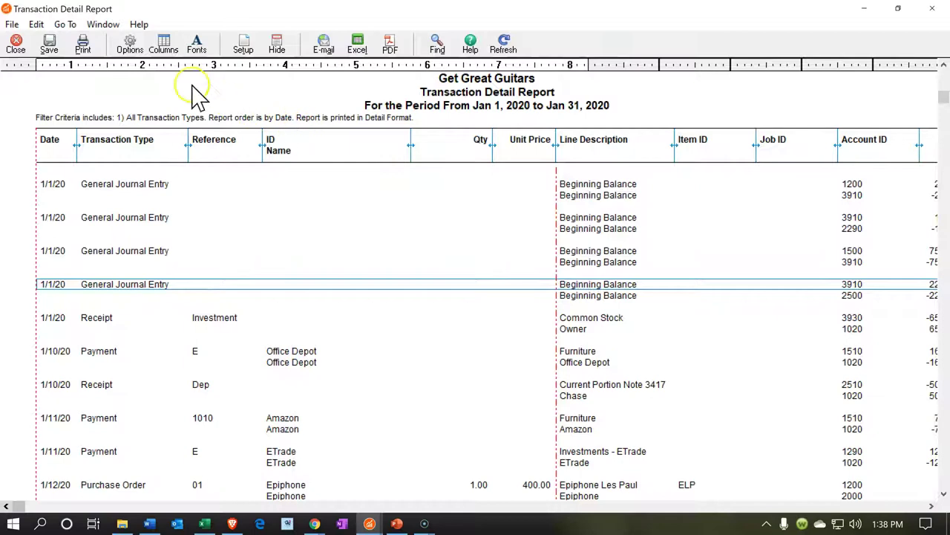
{"action": "left_click", "coordinate": [83, 43]}
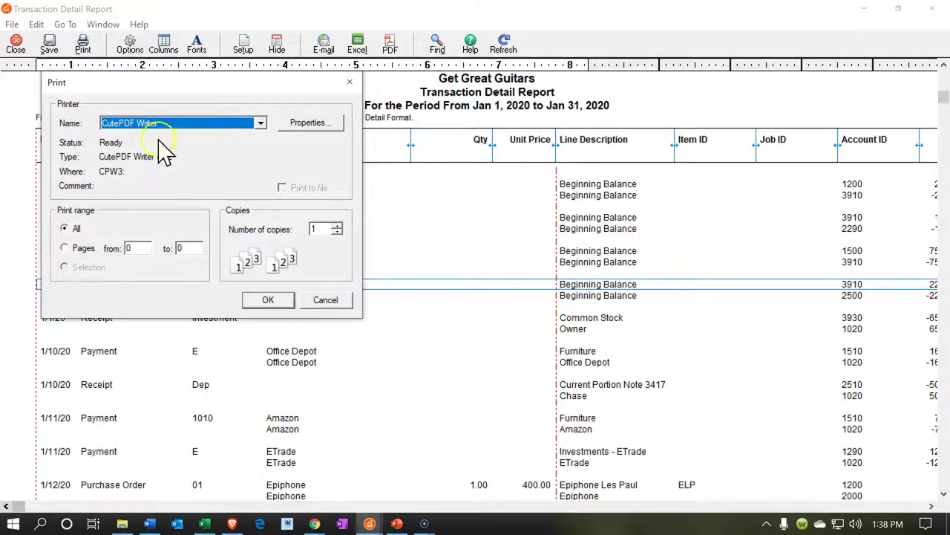
{"action": "left_click", "coordinate": [267, 300]}
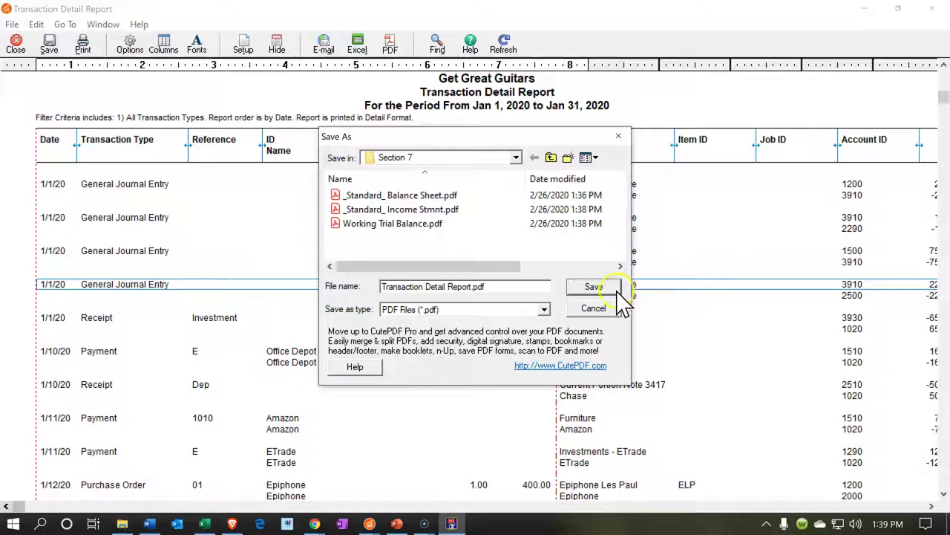
{"action": "left_click", "coordinate": [594, 287]}
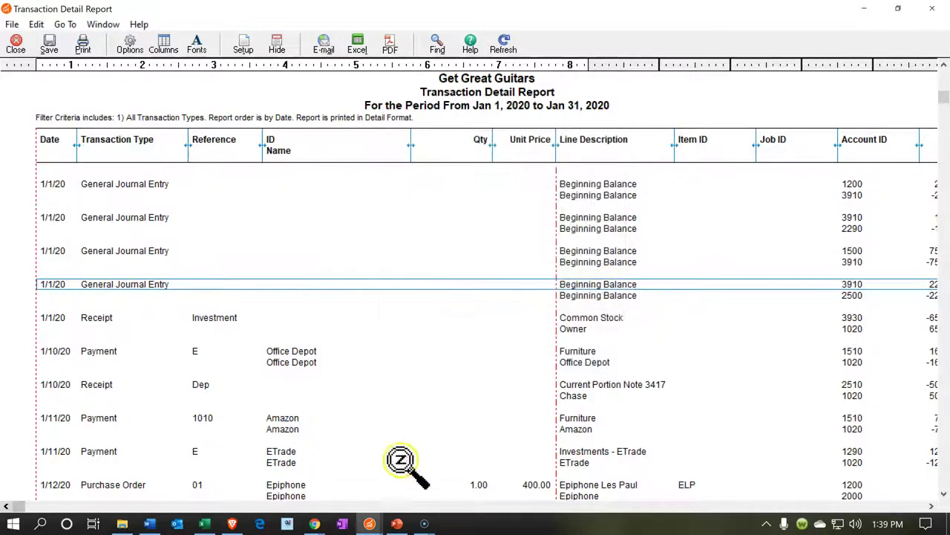
- Export the Balance Sheet to a new Microsoft Excel workbook and maximize the resulting workbook window
{"action": "left_click", "coordinate": [369, 525]}
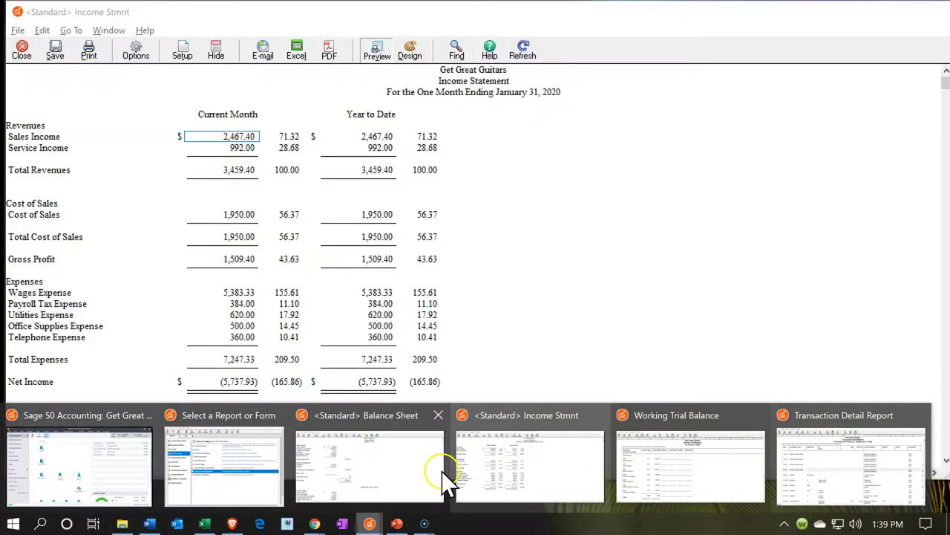
{"action": "left_click", "coordinate": [445, 478]}
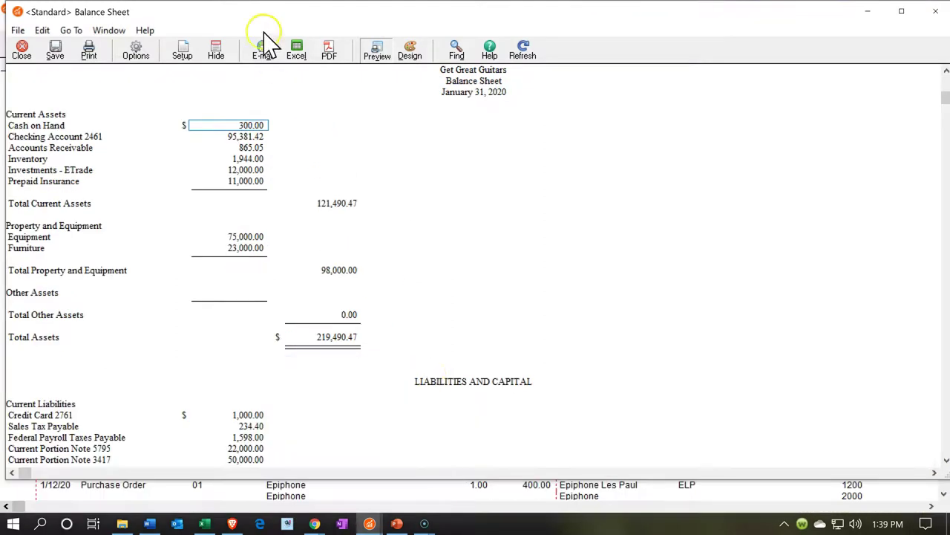
{"action": "left_click", "coordinate": [295, 59]}
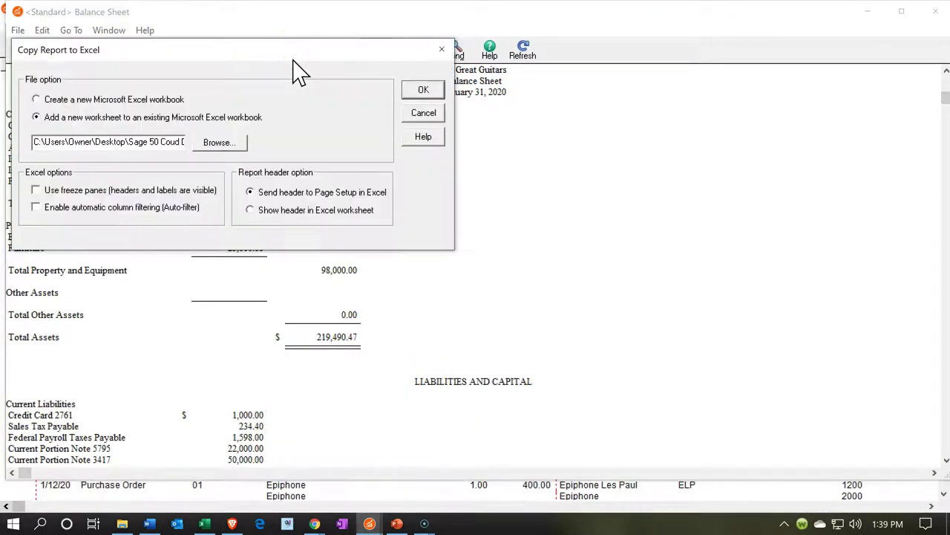
{"action": "left_click", "coordinate": [82, 101]}
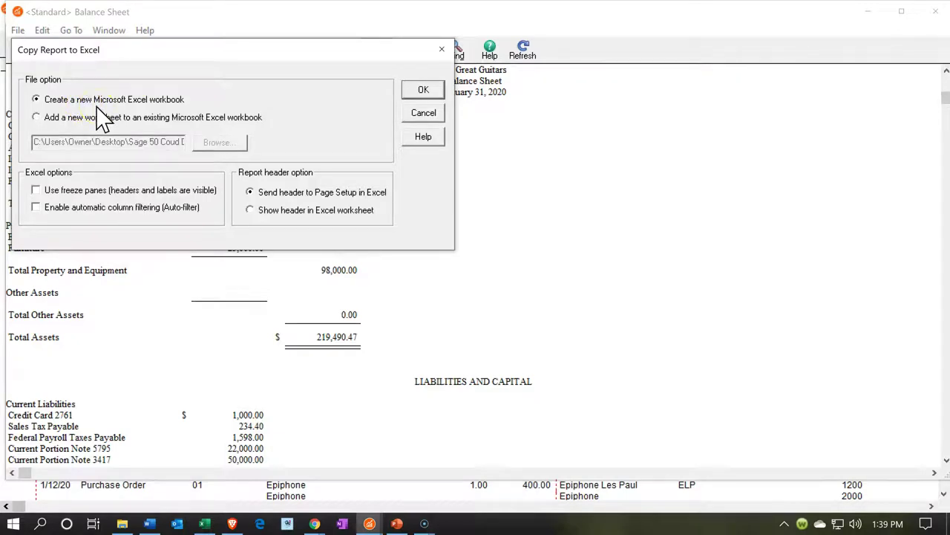
{"action": "left_click", "coordinate": [417, 94]}
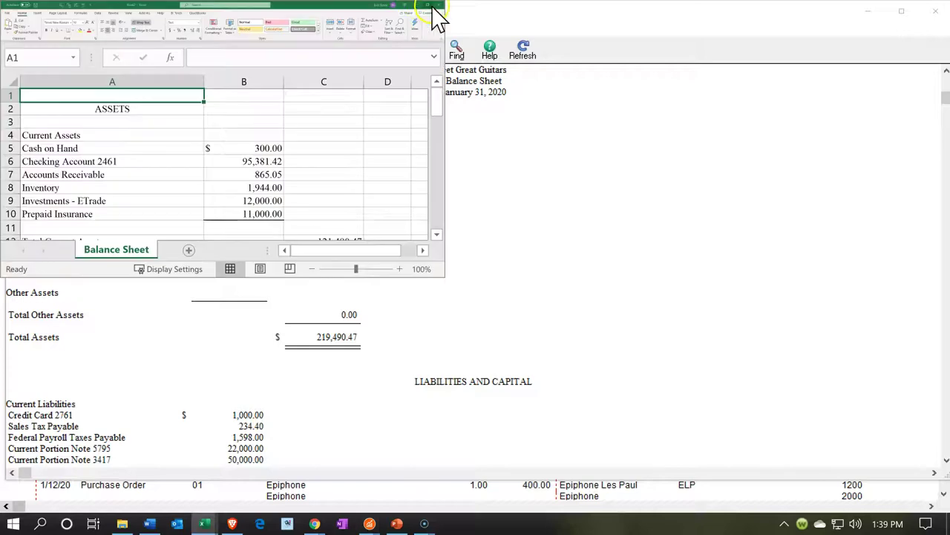
{"action": "left_click", "coordinate": [434, 10]}
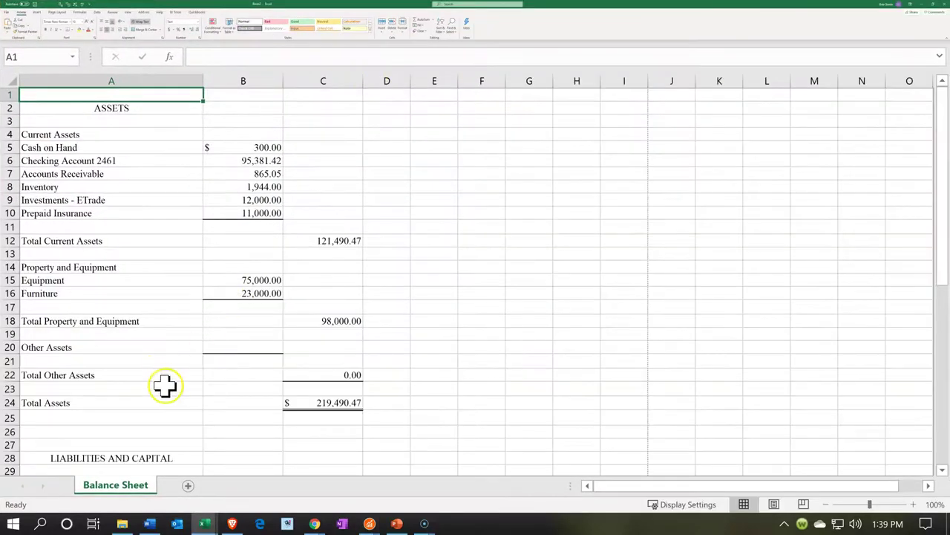
- Save the exported workbook as Financial Reports in the Section 7 folder inside Sage 50 Coud Docs, and close it
{"action": "left_click", "coordinate": [4, 12]}
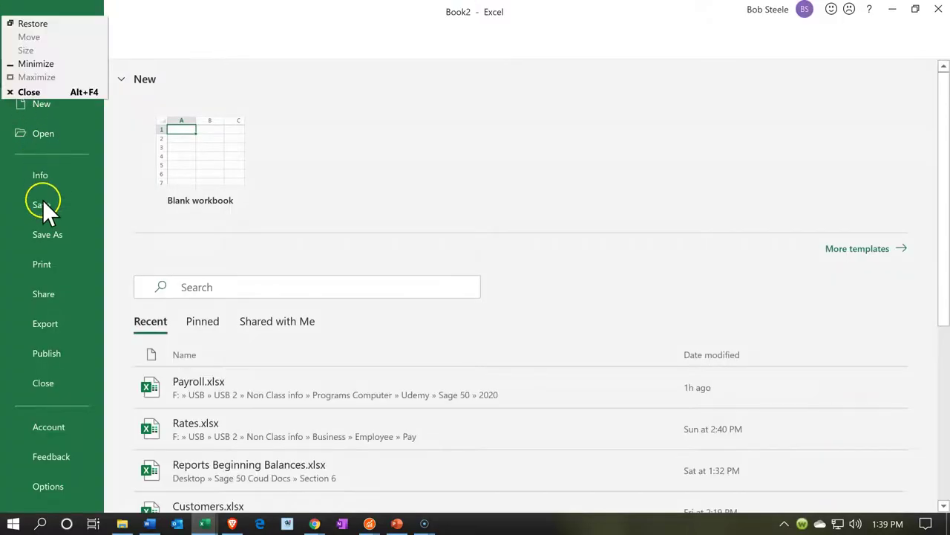
{"action": "left_click", "coordinate": [46, 235]}
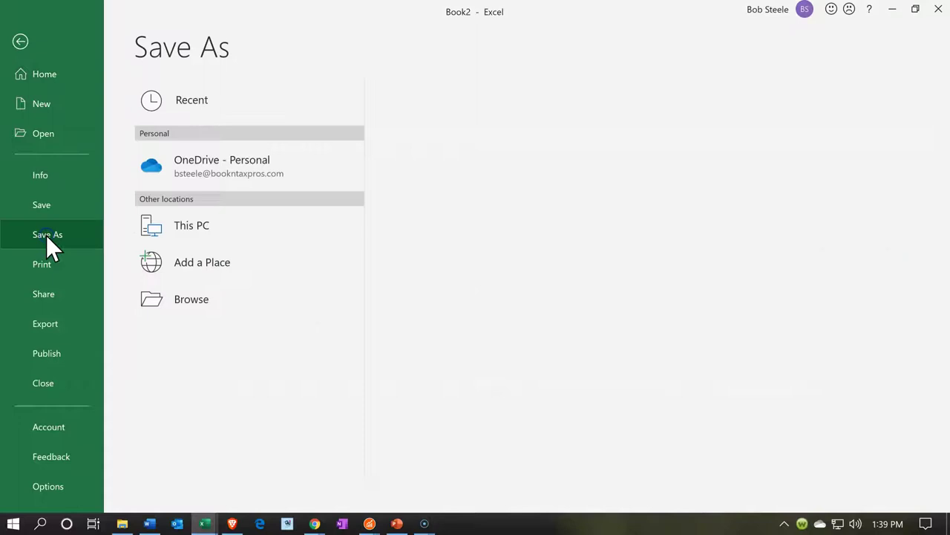
{"action": "left_click", "coordinate": [189, 305]}
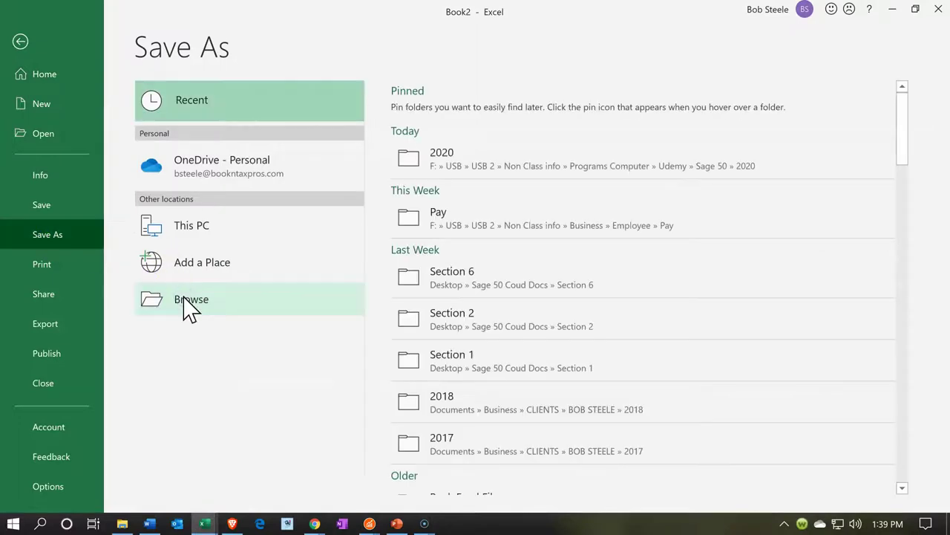
{"action": "left_click", "coordinate": [186, 300]}
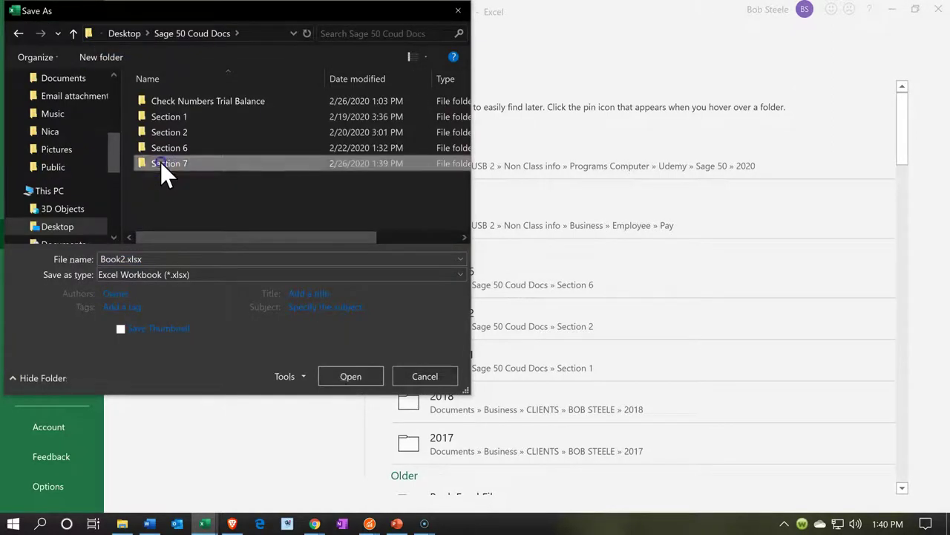
{"action": "double_click", "coordinate": [160, 162]}
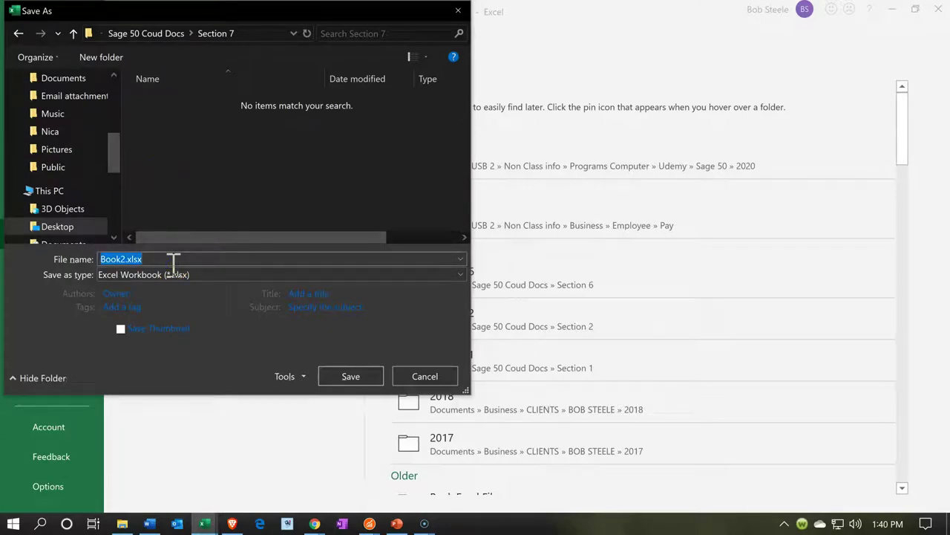
{"action": "type", "text": "Financial Reports"}
{"action": "key", "text": "Return"}
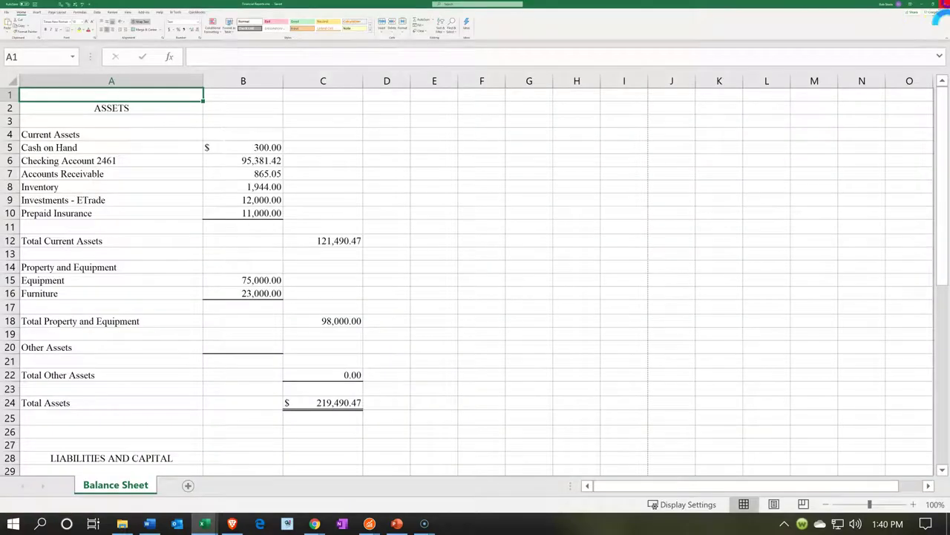
{"action": "left_click", "coordinate": [943, 5]}
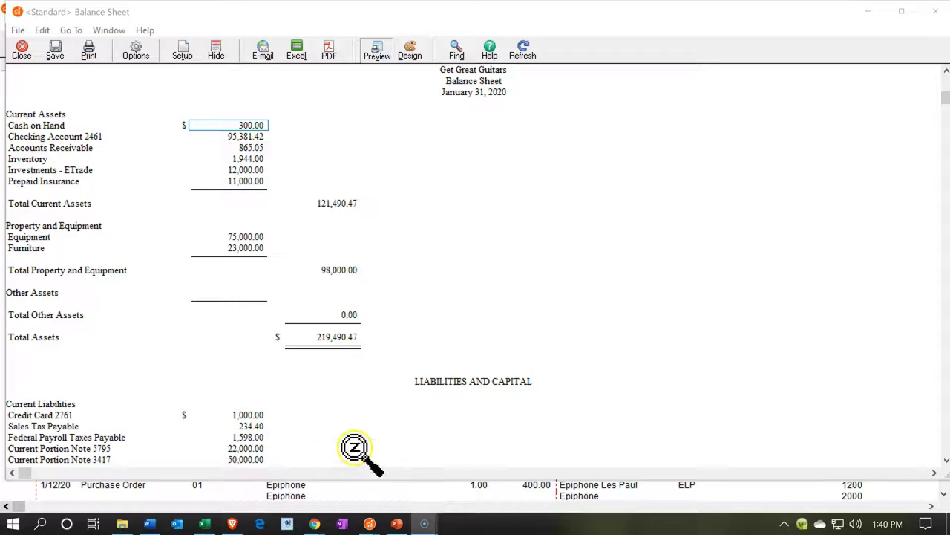
- Export the Income Statement as a new worksheet in the existing Financial Reports workbook in the Section 7 folder
{"action": "left_click", "coordinate": [371, 526]}
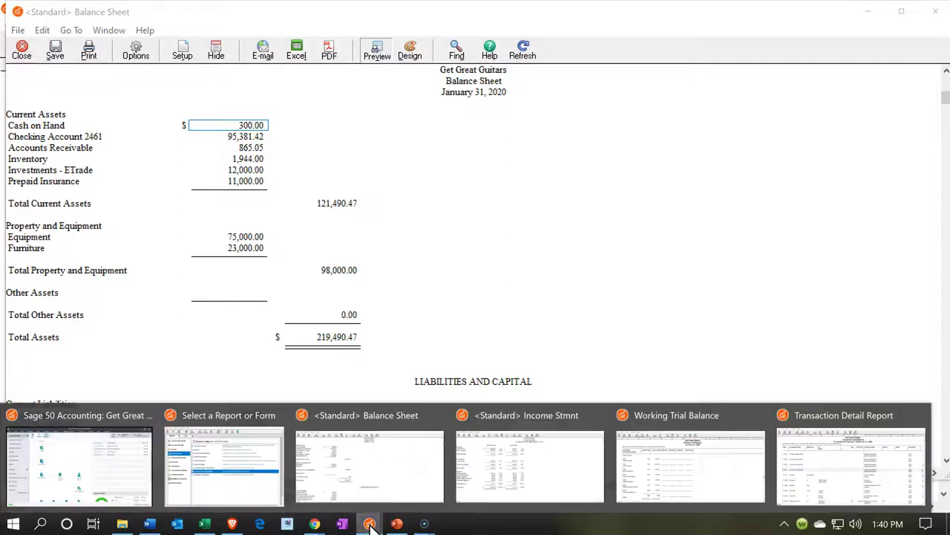
{"action": "left_click", "coordinate": [520, 483]}
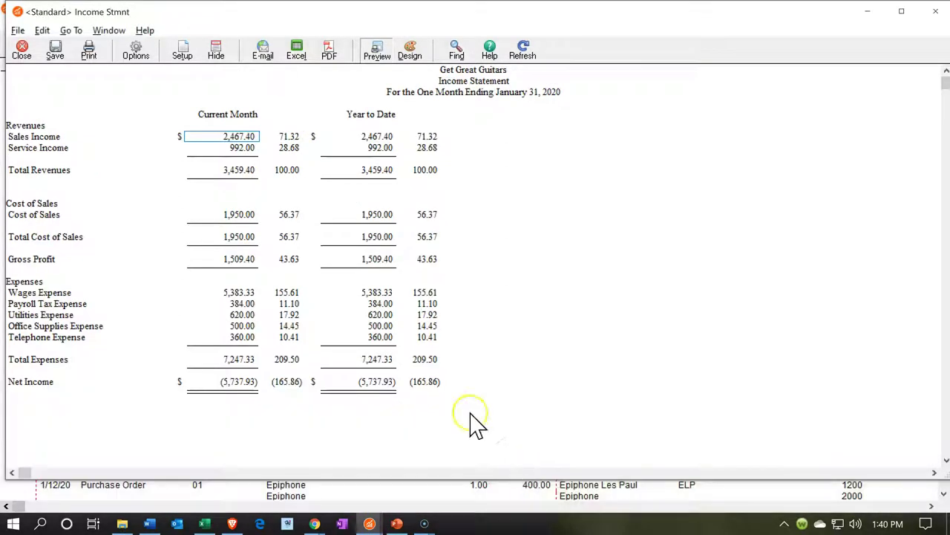
{"action": "left_click", "coordinate": [293, 59]}
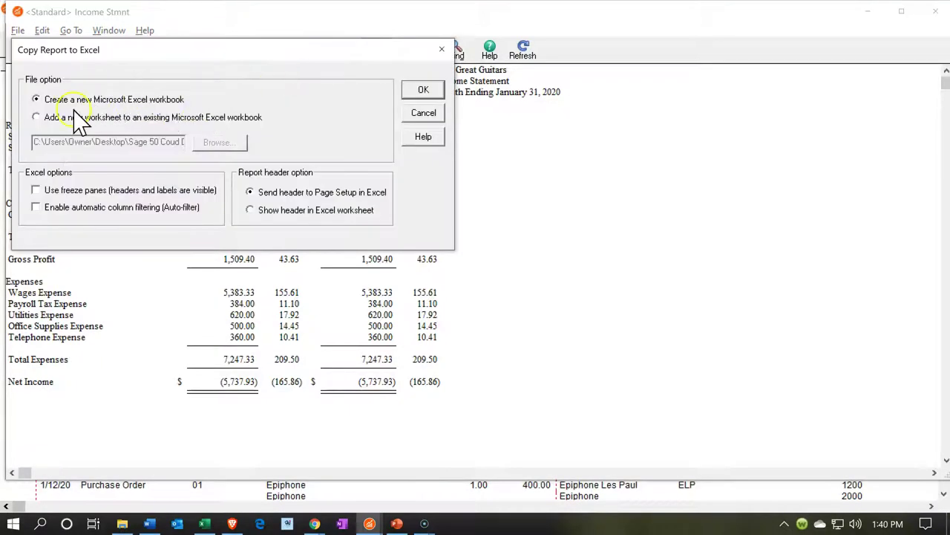
{"action": "left_click", "coordinate": [37, 118]}
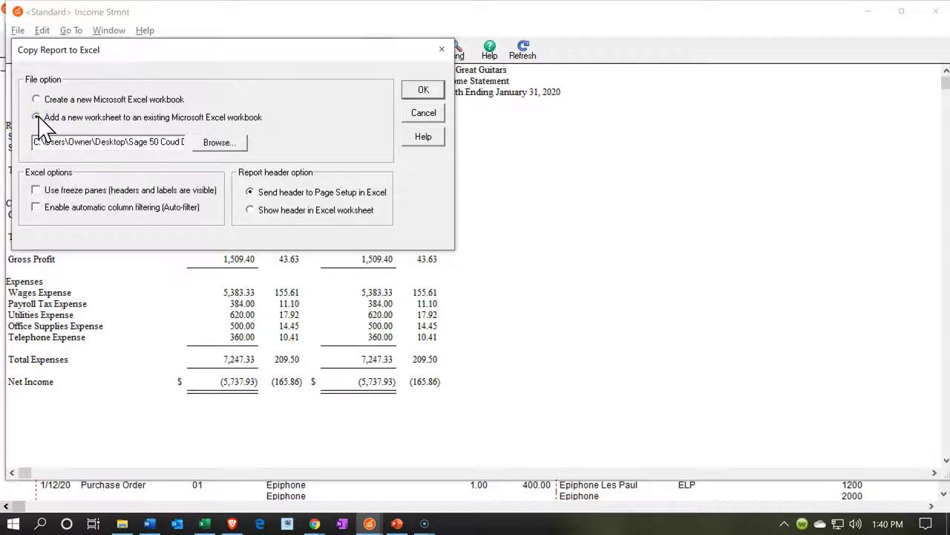
{"action": "left_click", "coordinate": [216, 142]}
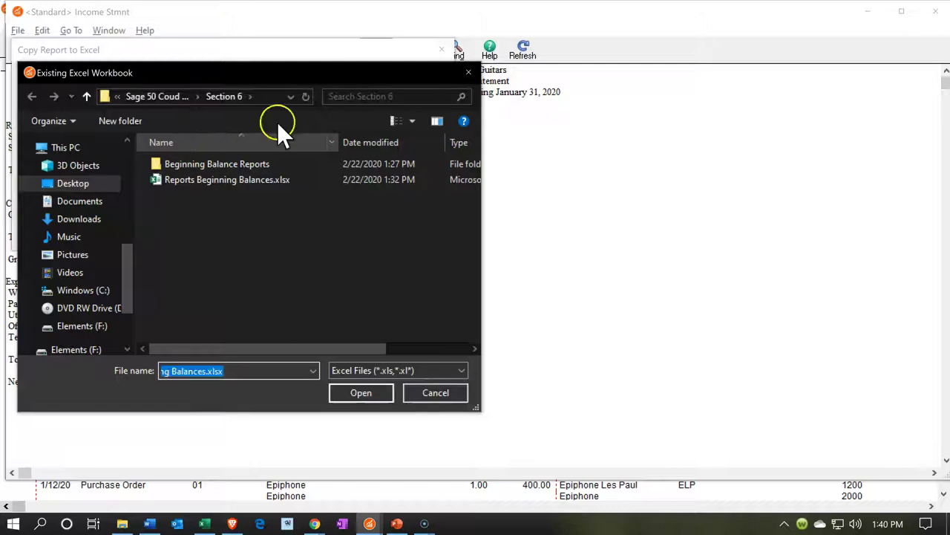
{"action": "left_click", "coordinate": [166, 95]}
{"action": "double_click", "coordinate": [191, 229]}
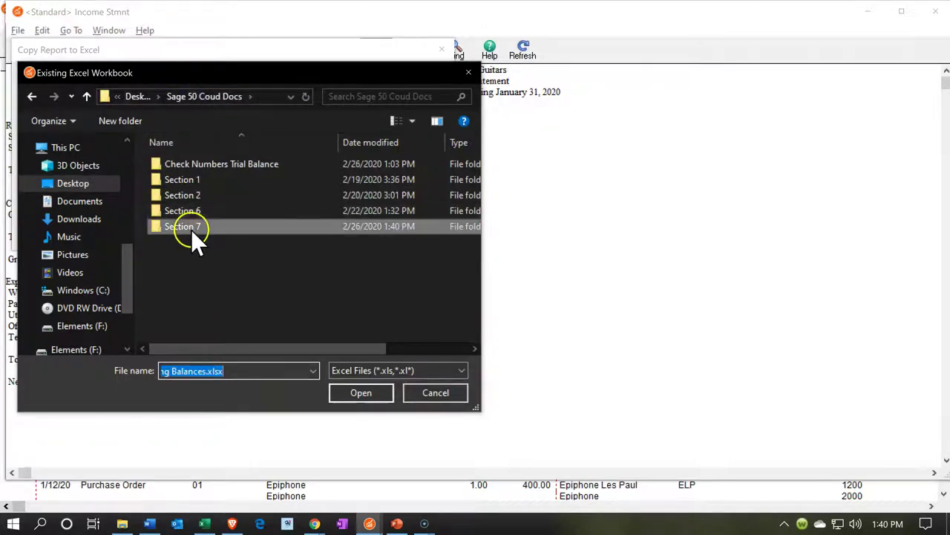
{"action": "double_click", "coordinate": [183, 167]}
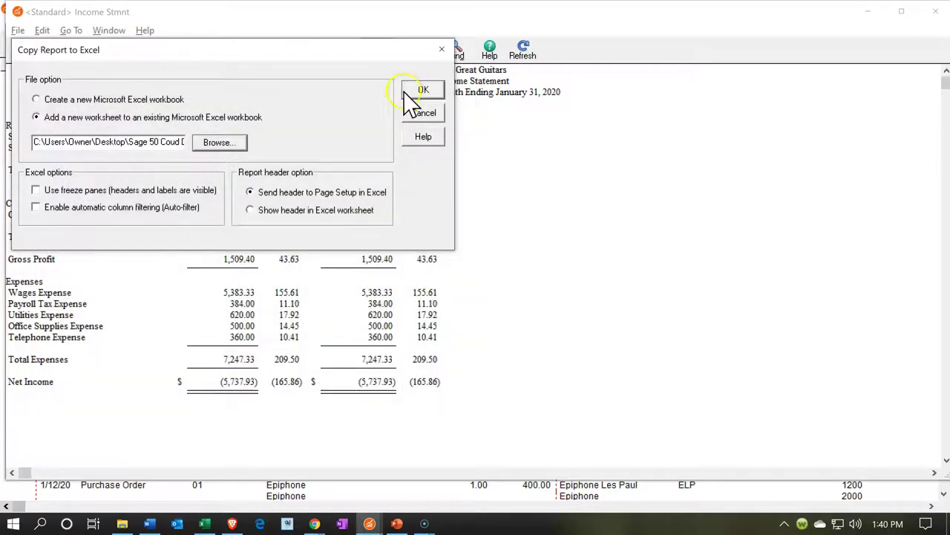
{"action": "left_click", "coordinate": [409, 90]}
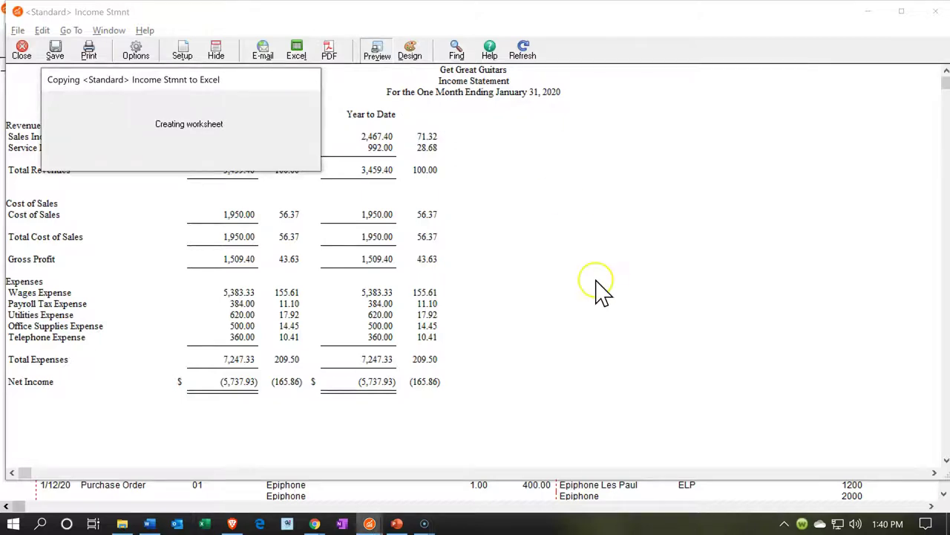
{"action": "left_click", "coordinate": [572, 290]}
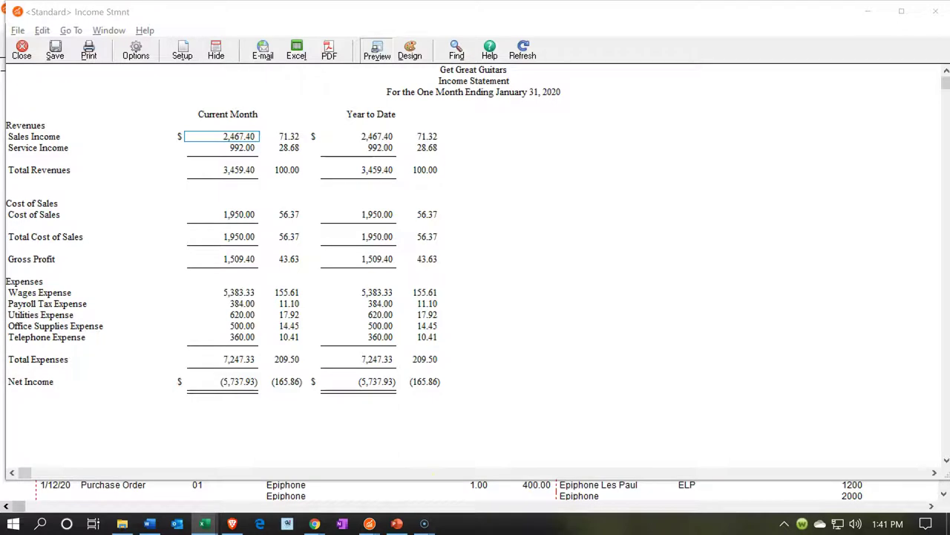
- Bring up the Financial Reports workbook and maximize its window to show the Income Stmnt worksheet
{"action": "left_click", "coordinate": [204, 524]}
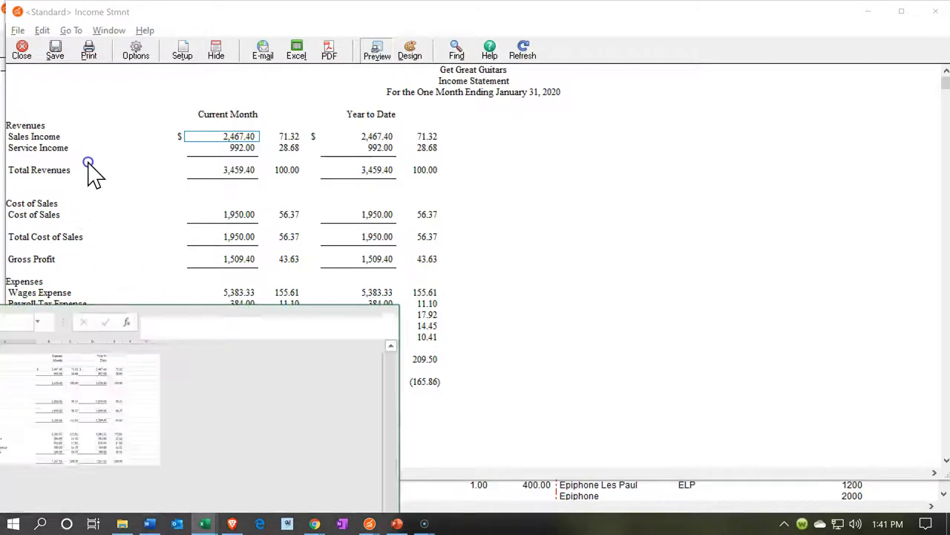
{"action": "left_click_drag", "start_coordinate": [88, 162], "coordinate": [303, 148]}
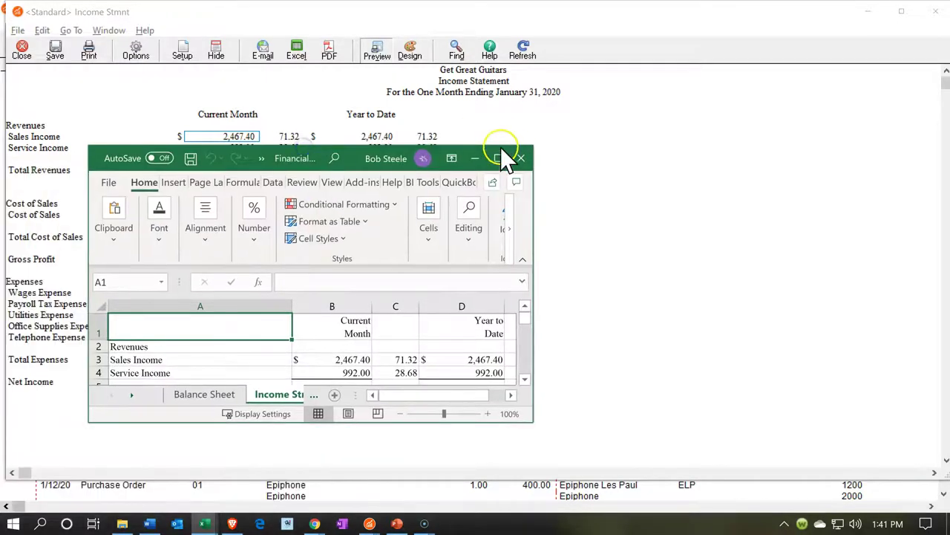
{"action": "left_click_drag", "start_coordinate": [502, 148], "coordinate": [450, 21]}
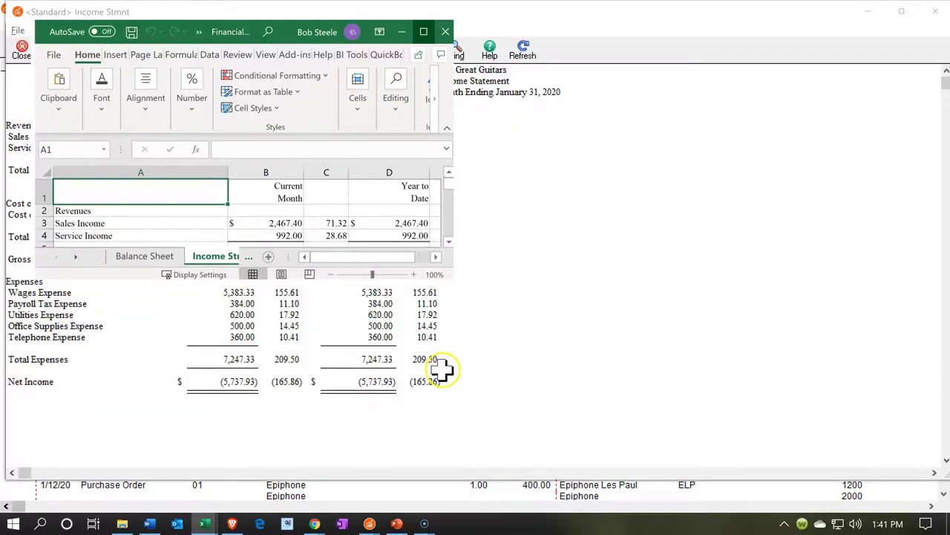
{"action": "key", "text": "super+Up"}
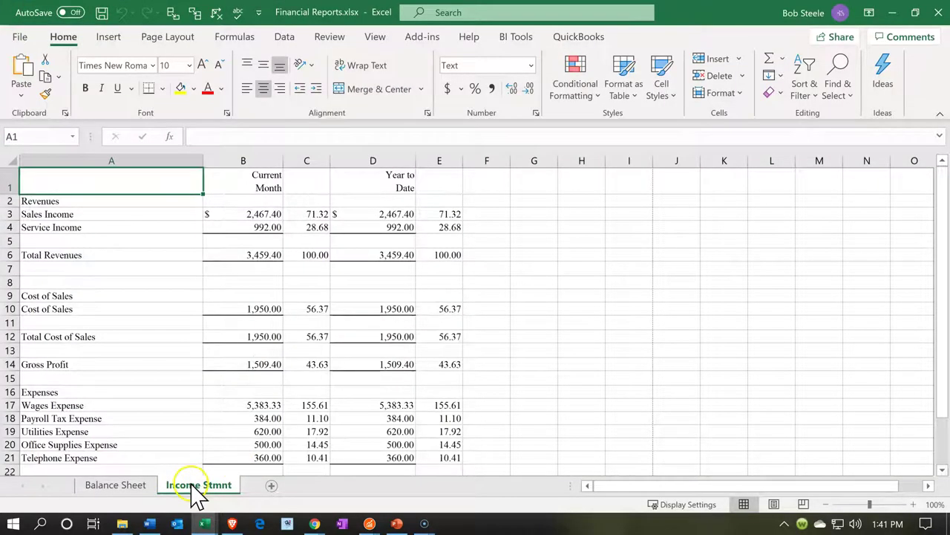
{"action": "left_click", "coordinate": [424, 378]}
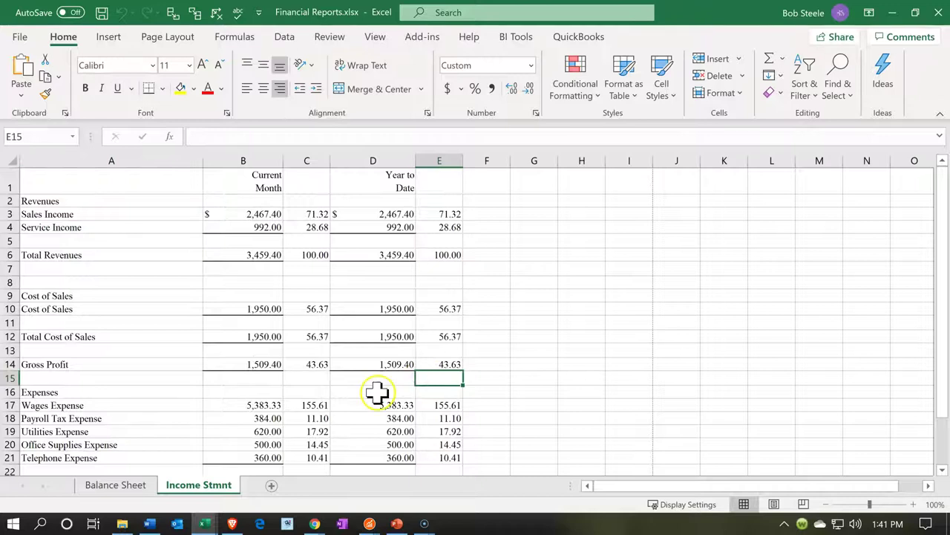
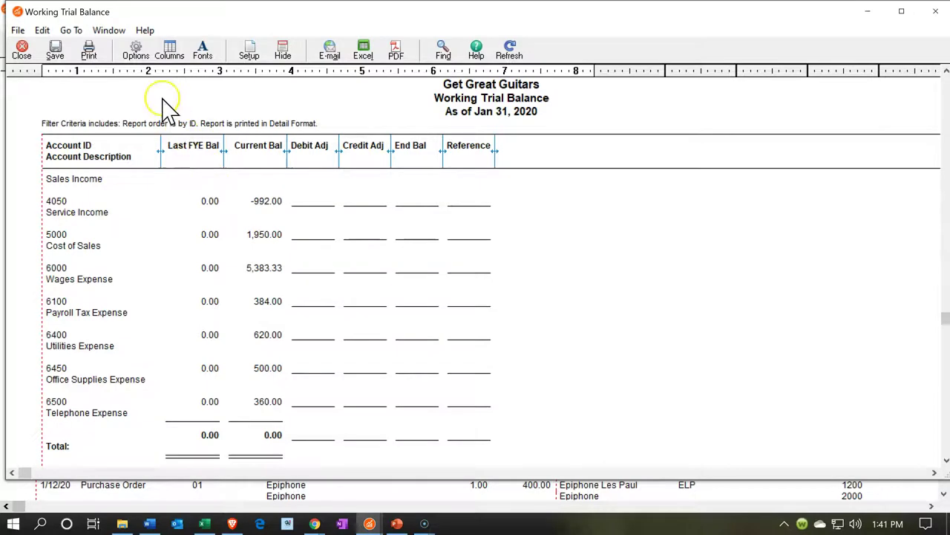
- Export the Working Trial Balance as a new worksheet in the existing Financial Reports workbook, and close the workbook with its changes saved
{"action": "left_click", "coordinate": [363, 50]}
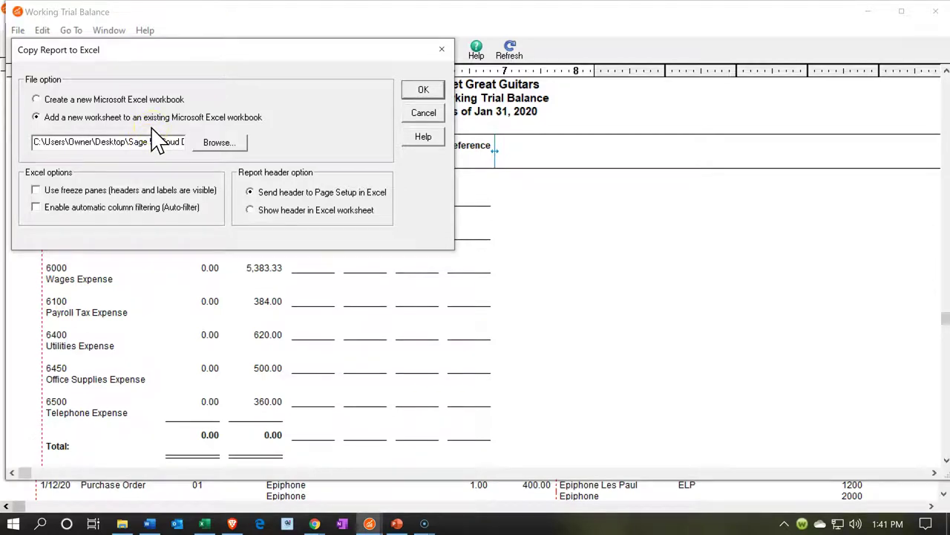
{"action": "left_click", "coordinate": [423, 90]}
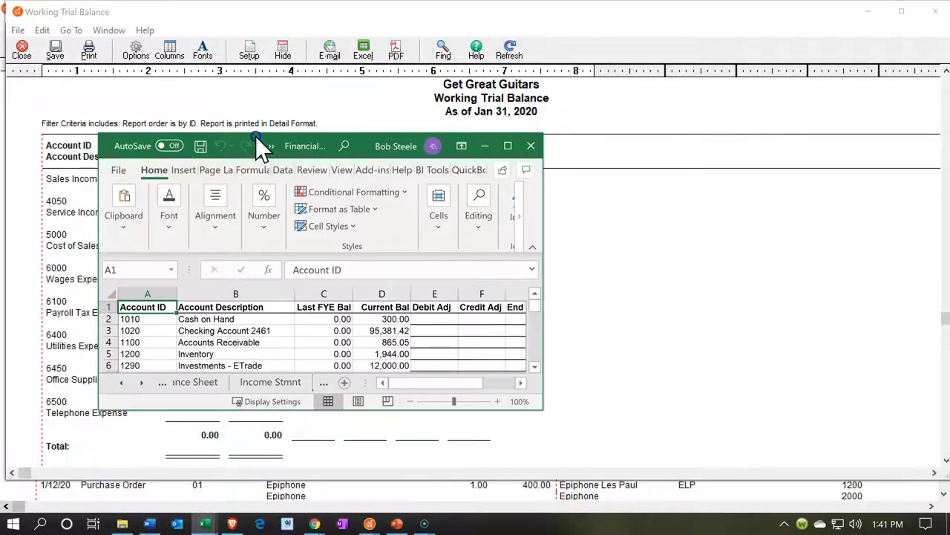
{"action": "left_click", "coordinate": [509, 145]}
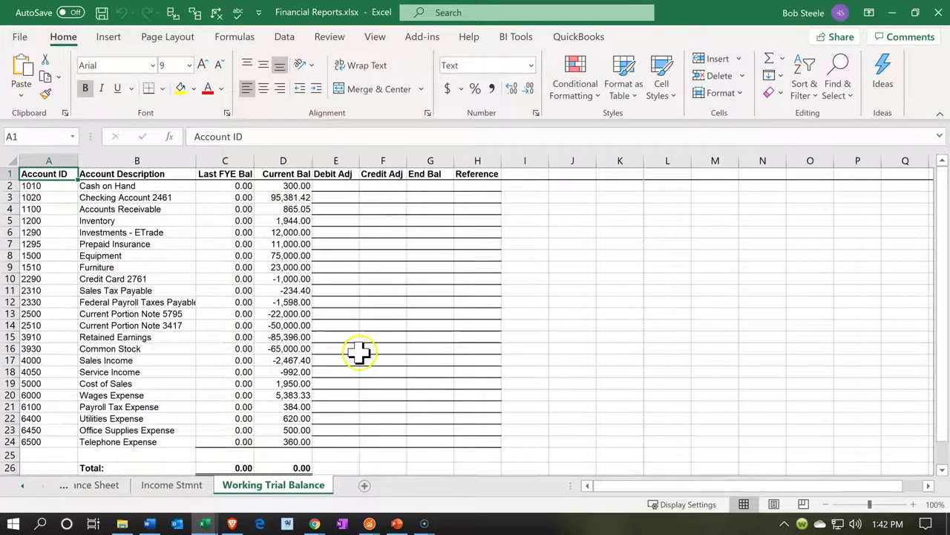
{"action": "left_click", "coordinate": [360, 352]}
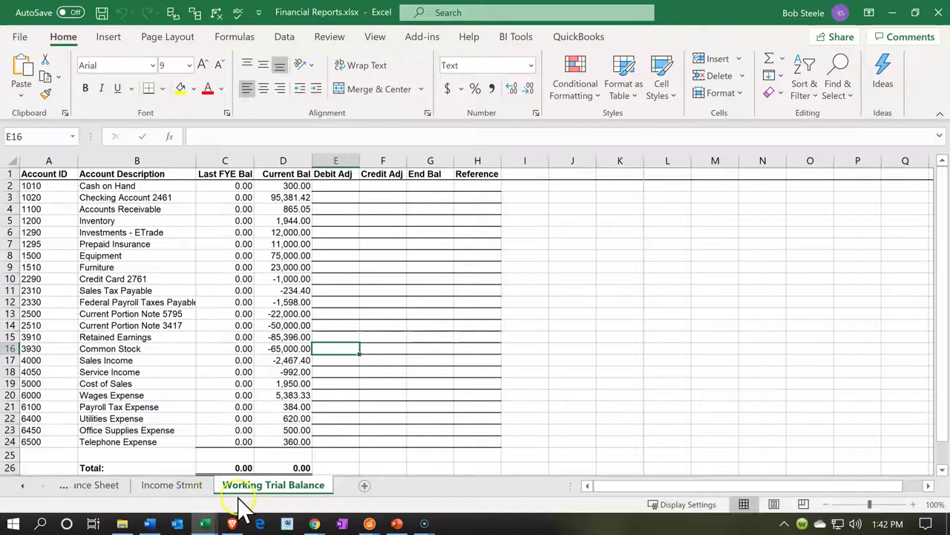
{"action": "left_click", "coordinate": [552, 301]}
{"action": "left_click", "coordinate": [938, 15]}
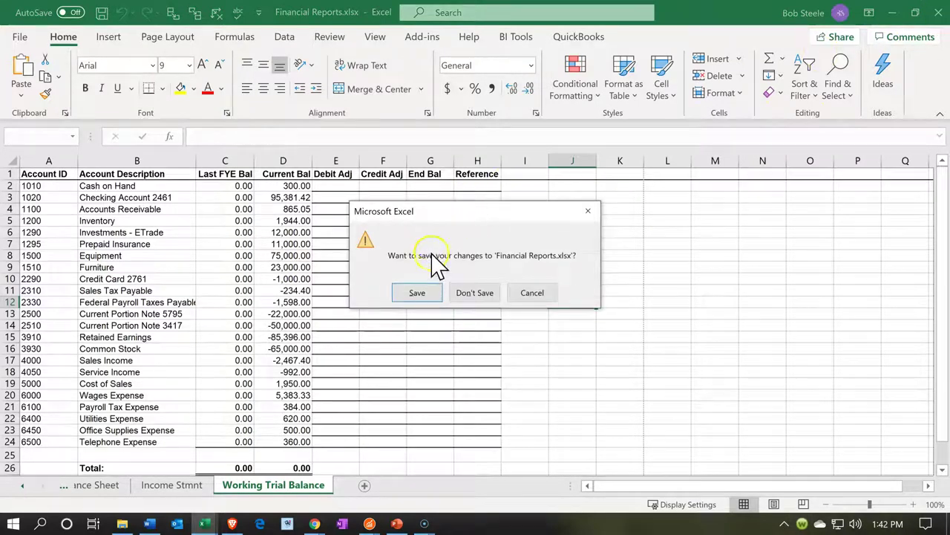
{"action": "left_click", "coordinate": [431, 294]}
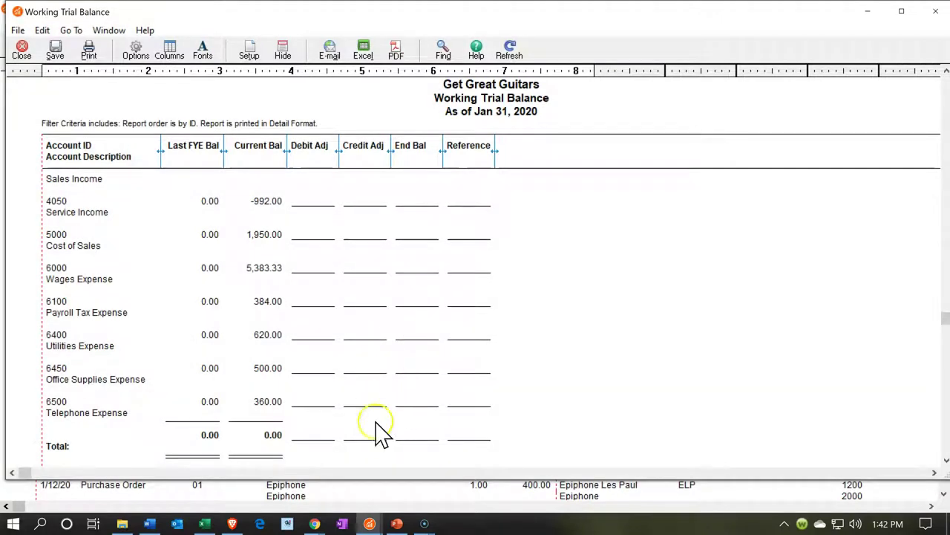
- Export the Transaction Detail Report as a new worksheet in the existing Financial Reports workbook
{"action": "mouse_move", "coordinate": [369, 523]}
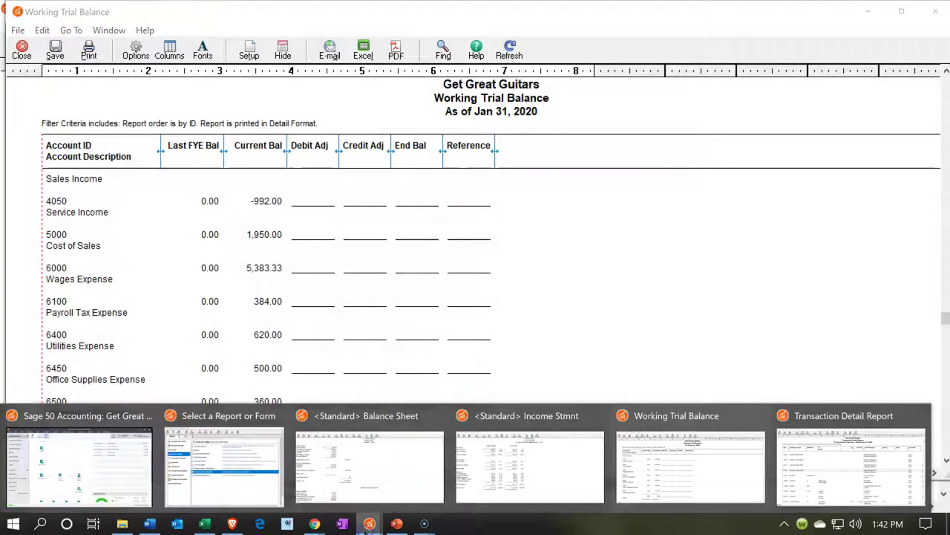
{"action": "left_click", "coordinate": [843, 471]}
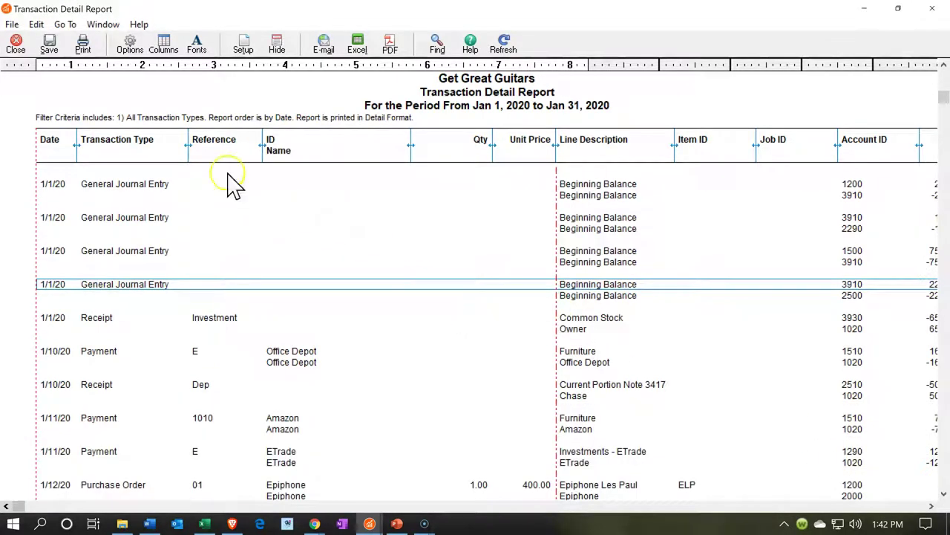
{"action": "left_click", "coordinate": [358, 46]}
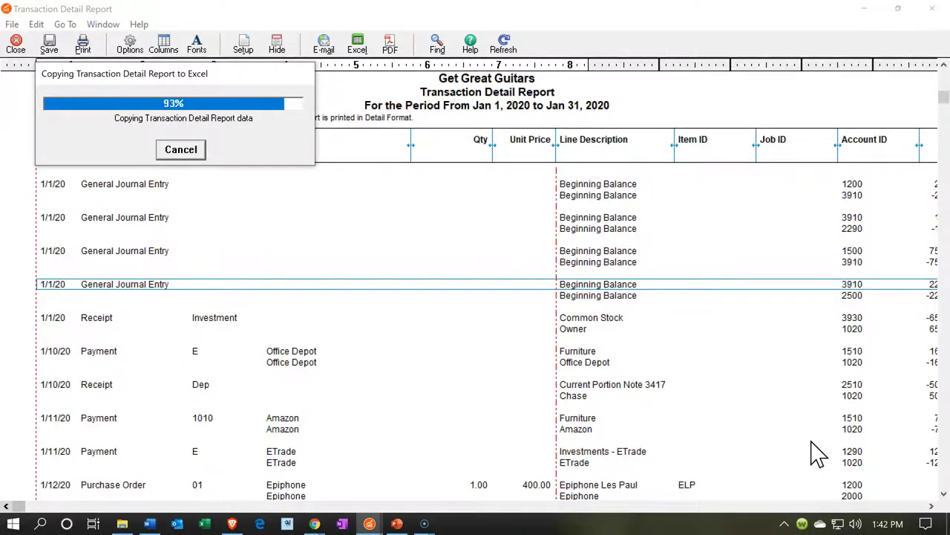
{"action": "key", "text": "alt"}
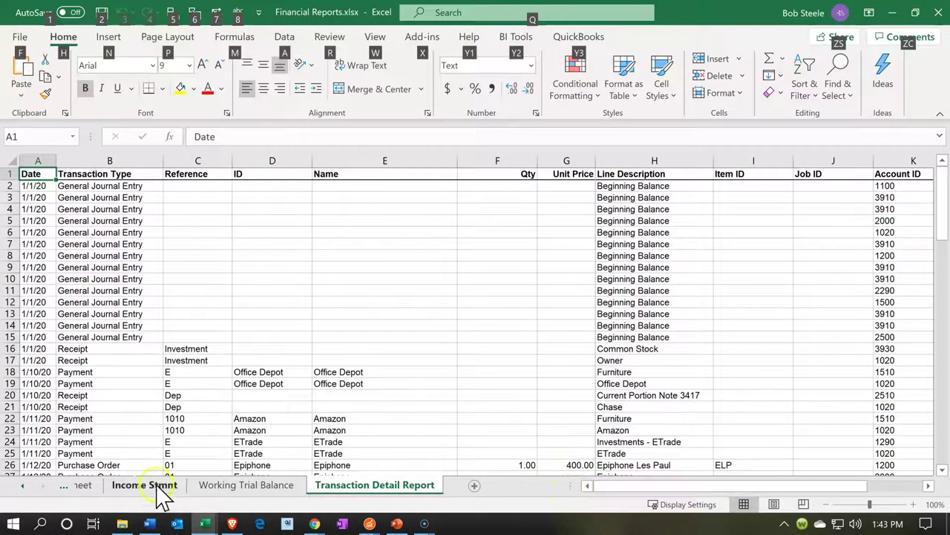
- Examine the Balance Sheet worksheet's headers, footer and page breaks in Page Layout view, and return to Normal view
{"action": "left_click", "coordinate": [24, 486]}
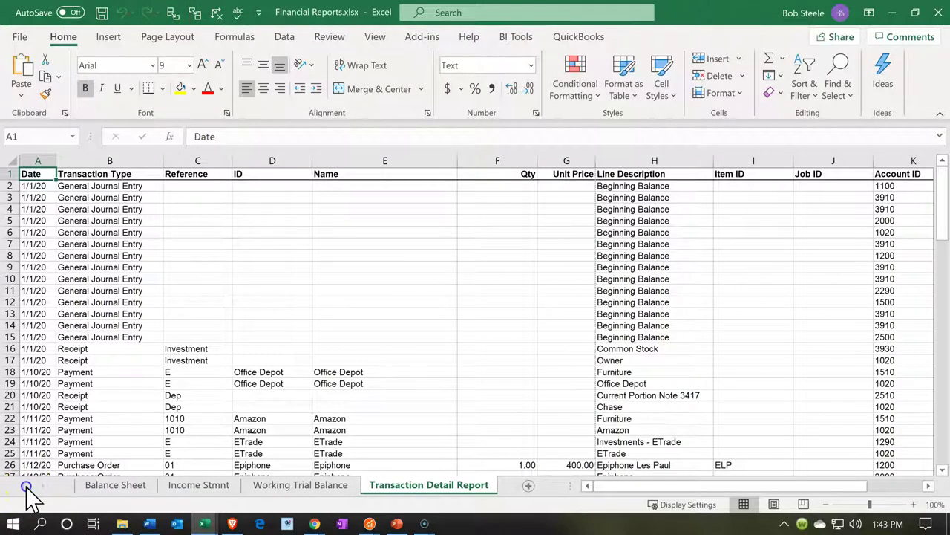
{"action": "left_click", "coordinate": [110, 487]}
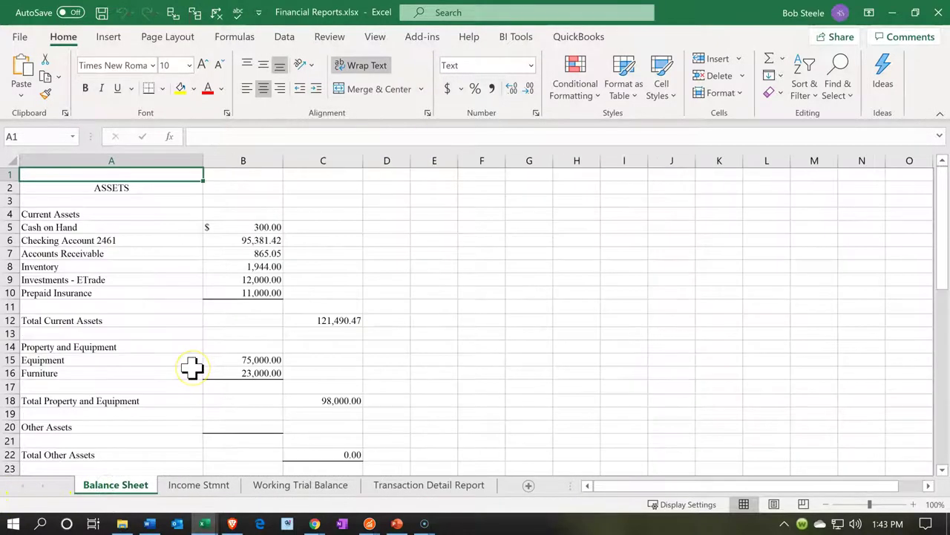
{"action": "left_click", "coordinate": [769, 509]}
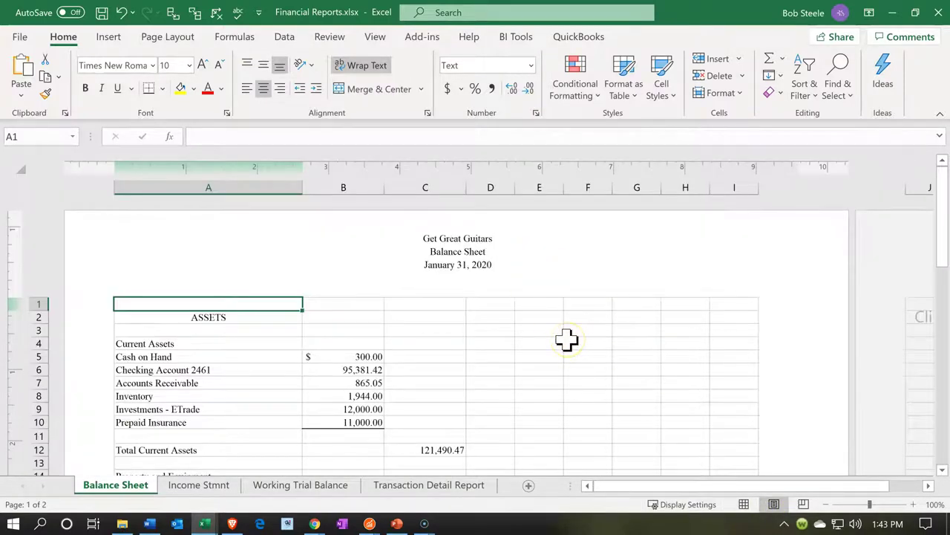
{"action": "scroll", "coordinate": [567, 340], "scroll_direction": "down", "scroll_amount": 10}
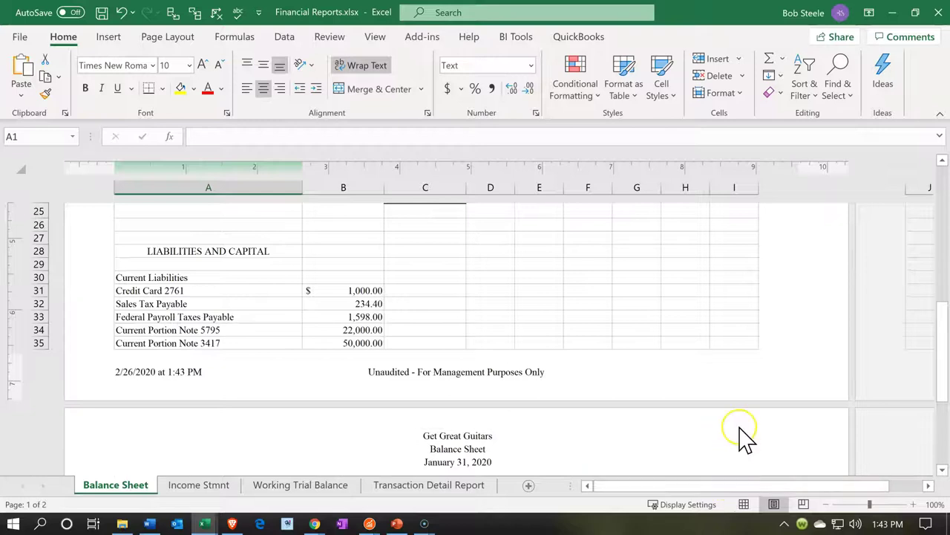
{"action": "scroll", "coordinate": [743, 438], "scroll_direction": "down", "scroll_amount": 3}
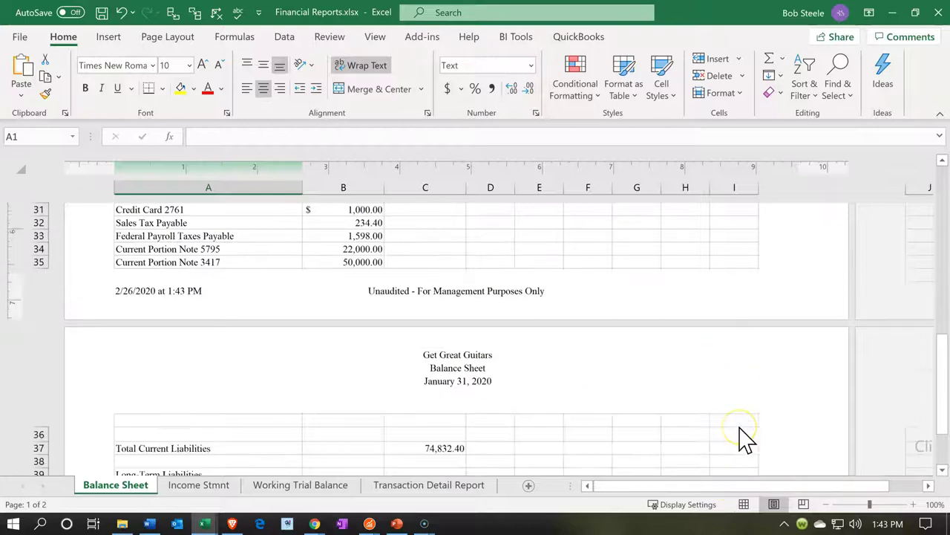
{"action": "left_click", "coordinate": [744, 504]}
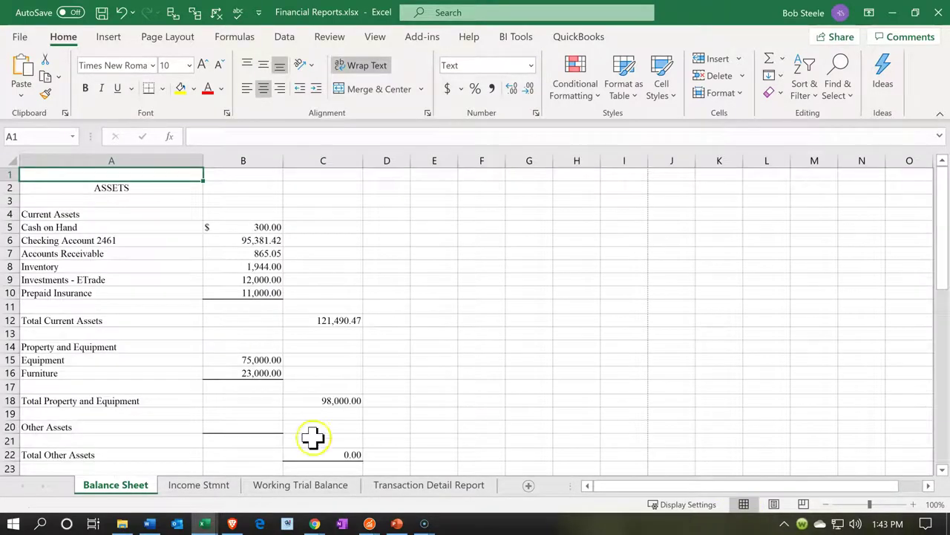
- Delete columns D through H, including the Year to Date figures, from the Income Stmnt worksheet
{"action": "left_click", "coordinate": [209, 483]}
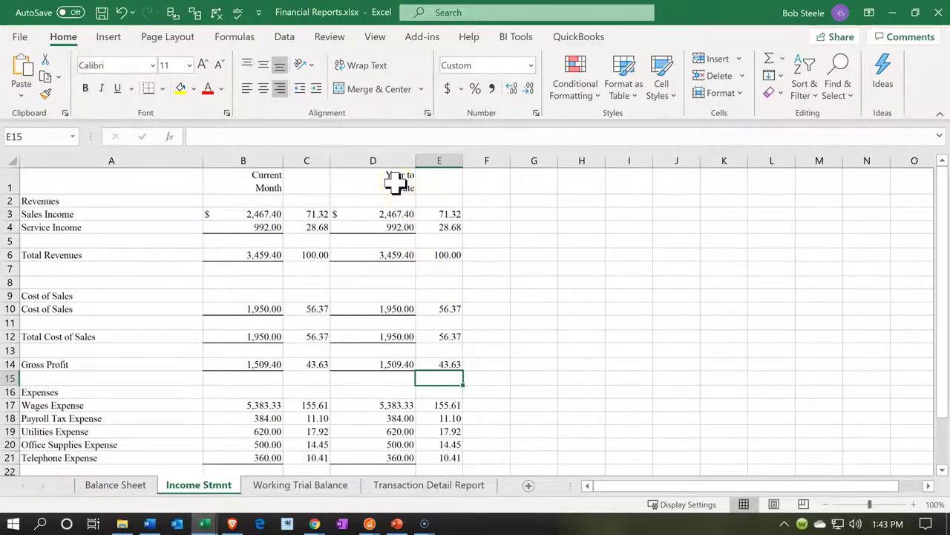
{"action": "left_click", "coordinate": [387, 158]}
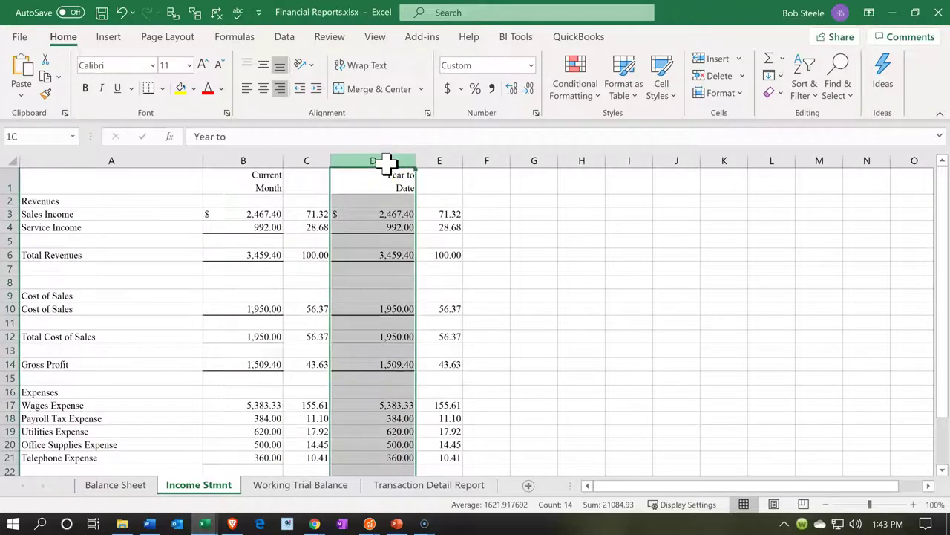
{"action": "left_click_drag", "start_coordinate": [386, 163], "coordinate": [515, 181]}
{"action": "left_click_drag", "start_coordinate": [572, 189], "coordinate": [572, 188]}
{"action": "right_click", "coordinate": [525, 268]}
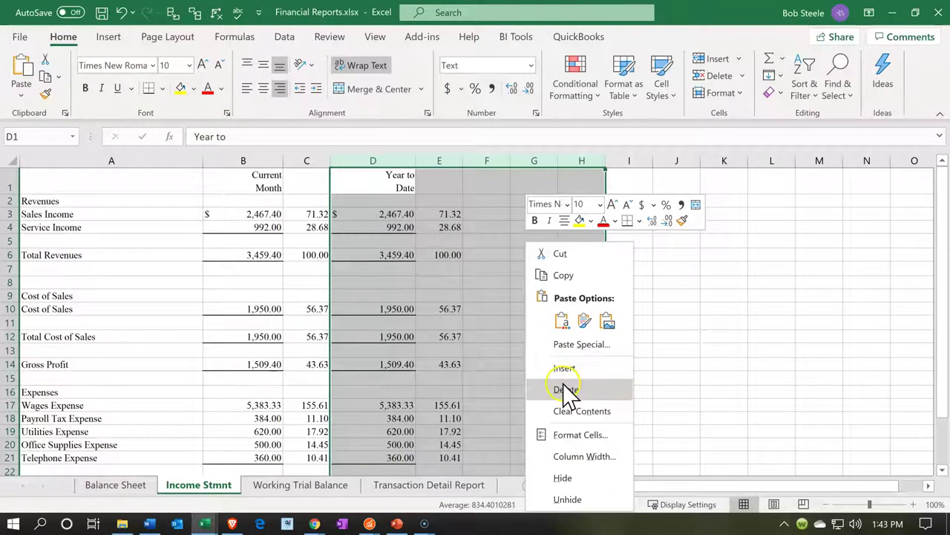
{"action": "left_click", "coordinate": [565, 390]}
{"action": "left_click", "coordinate": [442, 338]}
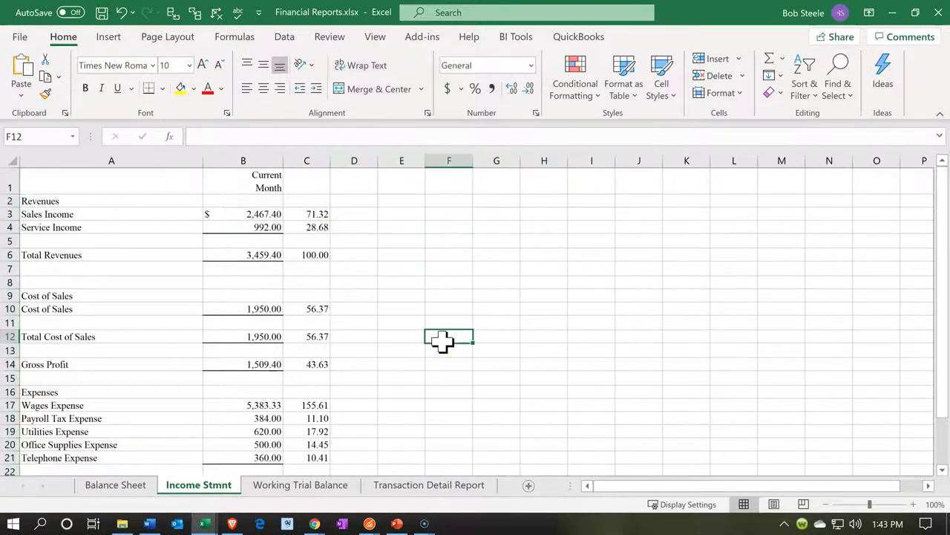
- Check the Income Stmnt percentage formula in C3, and examine the Working Trial Balance worksheet's header in Page Layout view before returning to Normal view
{"action": "left_click", "coordinate": [303, 186]}
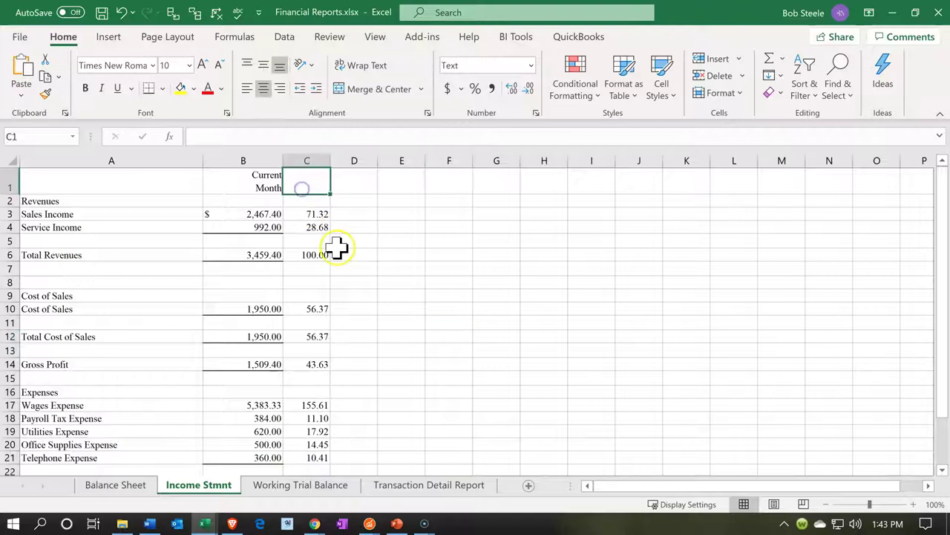
{"action": "left_click", "coordinate": [307, 216]}
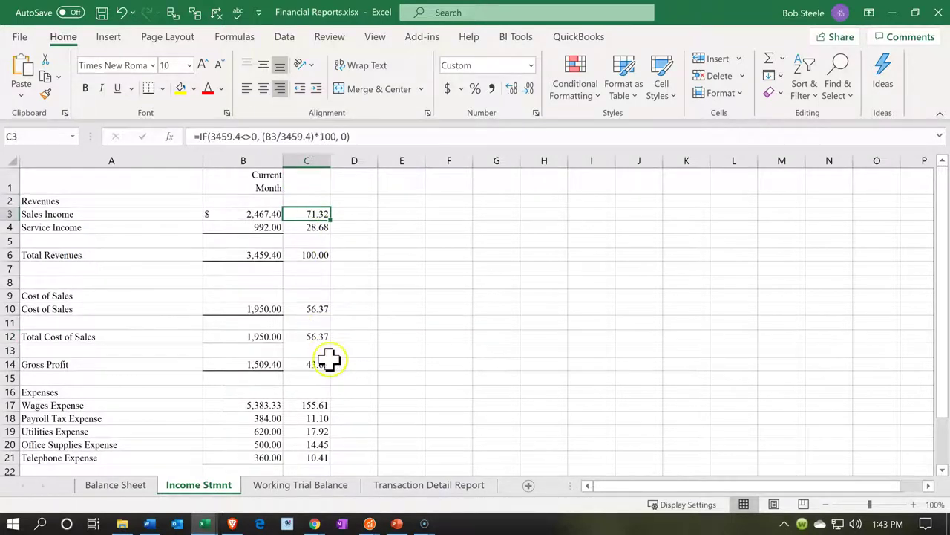
{"action": "left_click", "coordinate": [333, 493]}
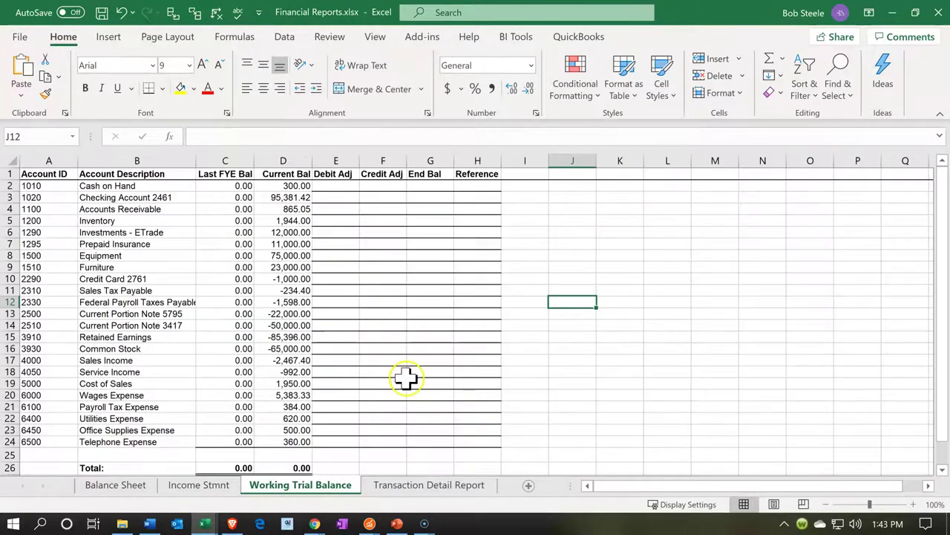
{"action": "left_click", "coordinate": [625, 471]}
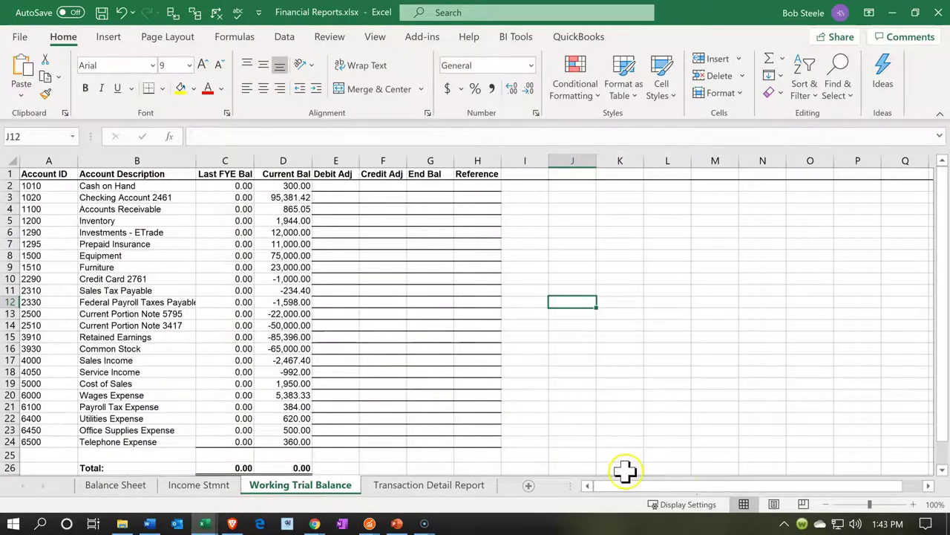
{"action": "left_click", "coordinate": [776, 503]}
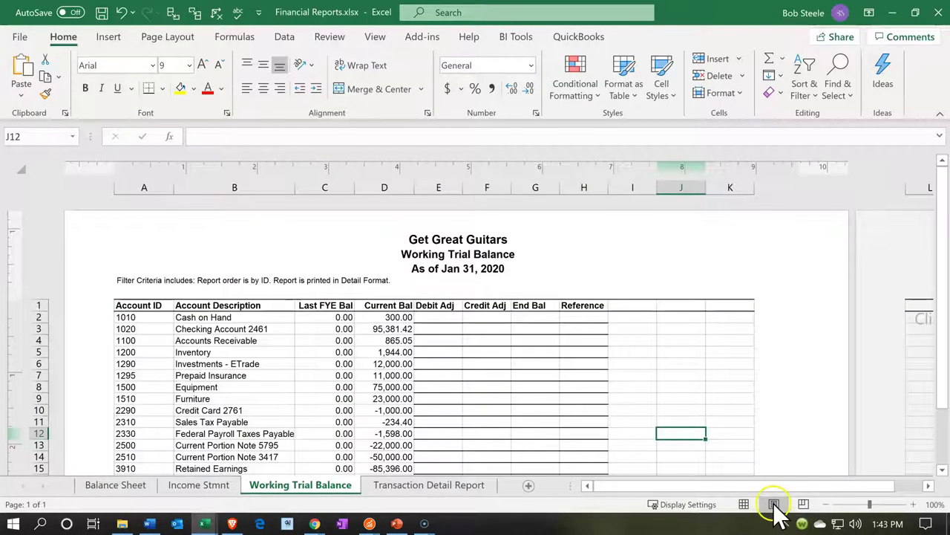
{"action": "left_click", "coordinate": [744, 504]}
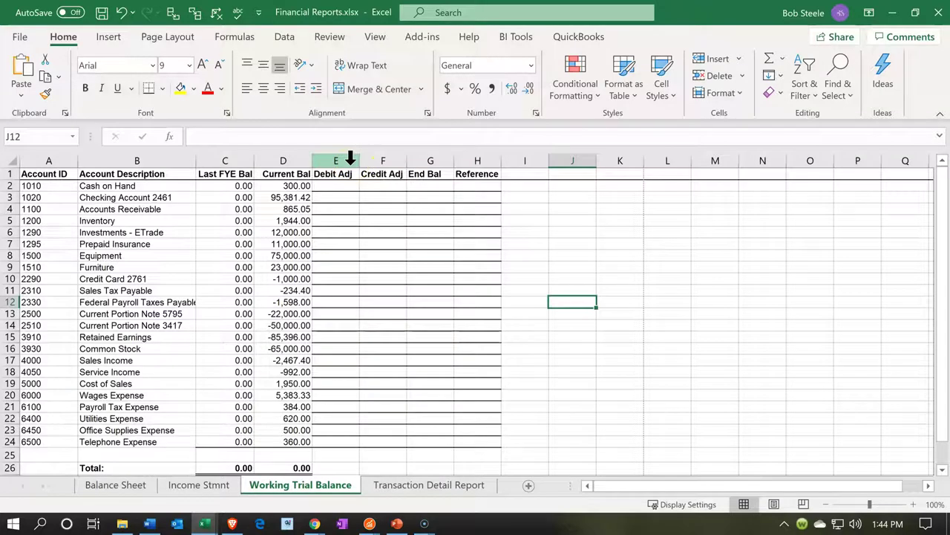
- Delete columns E through I, including Debit Adj, Credit Adj, End Bal and Reference, from the Working Trial Balance worksheet
{"action": "left_click_drag", "start_coordinate": [351, 161], "coordinate": [509, 172]}
{"action": "right_click", "coordinate": [483, 229]}
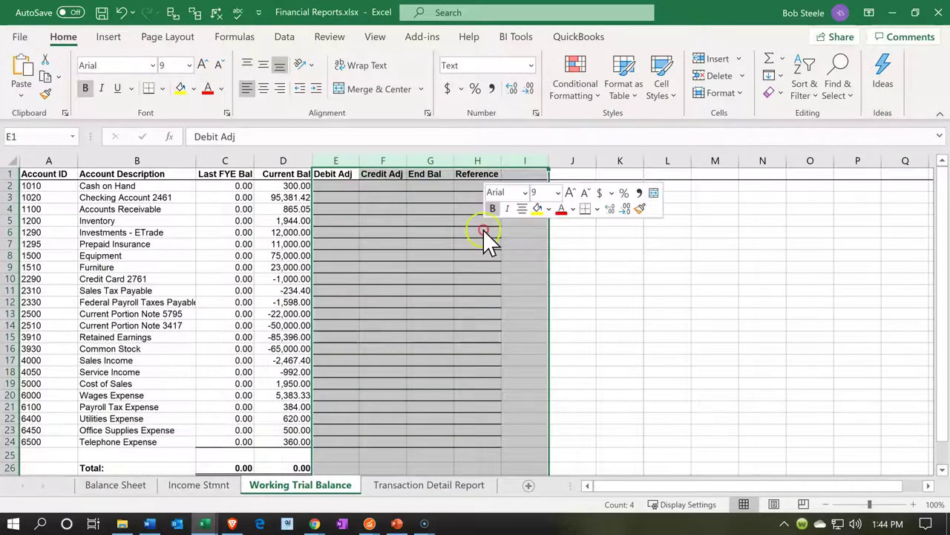
{"action": "left_click", "coordinate": [520, 377]}
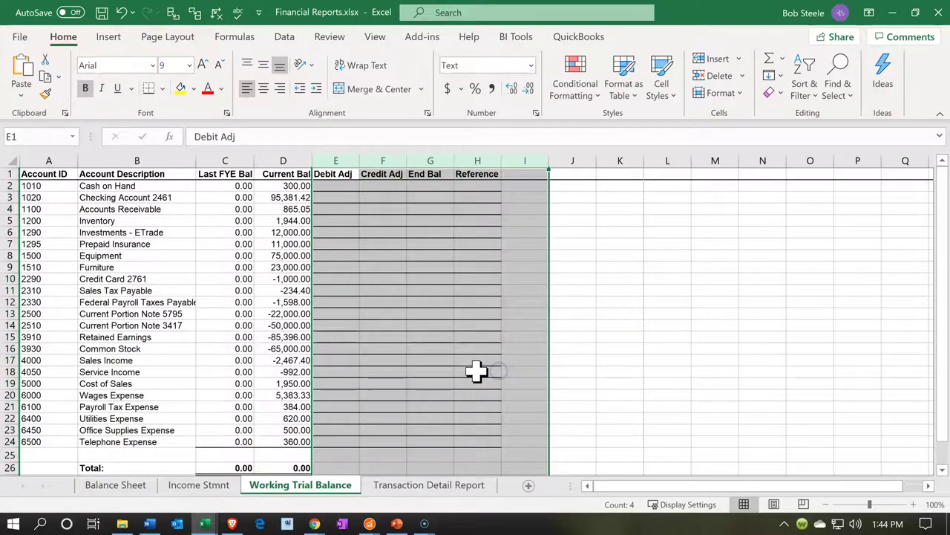
{"action": "left_click", "coordinate": [239, 255]}
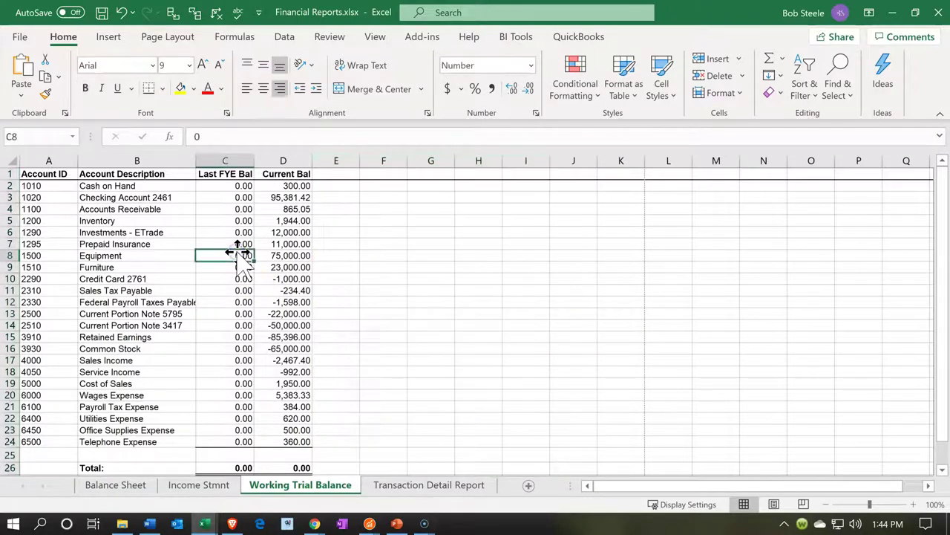
- Delete the Last FYE Bal column from the Working Trial Balance worksheet
{"action": "left_click", "coordinate": [213, 156]}
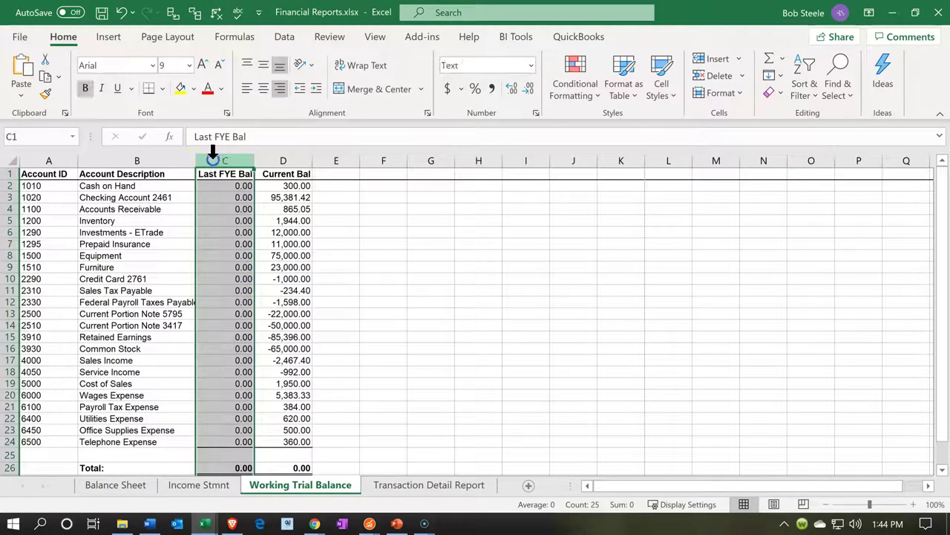
{"action": "right_click", "coordinate": [215, 226]}
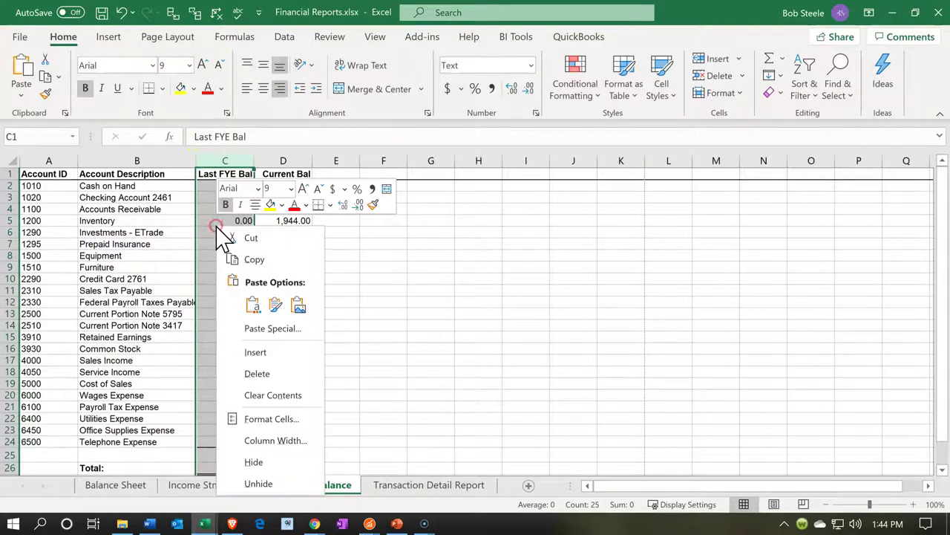
{"action": "left_click", "coordinate": [254, 375]}
{"action": "left_click", "coordinate": [344, 304]}
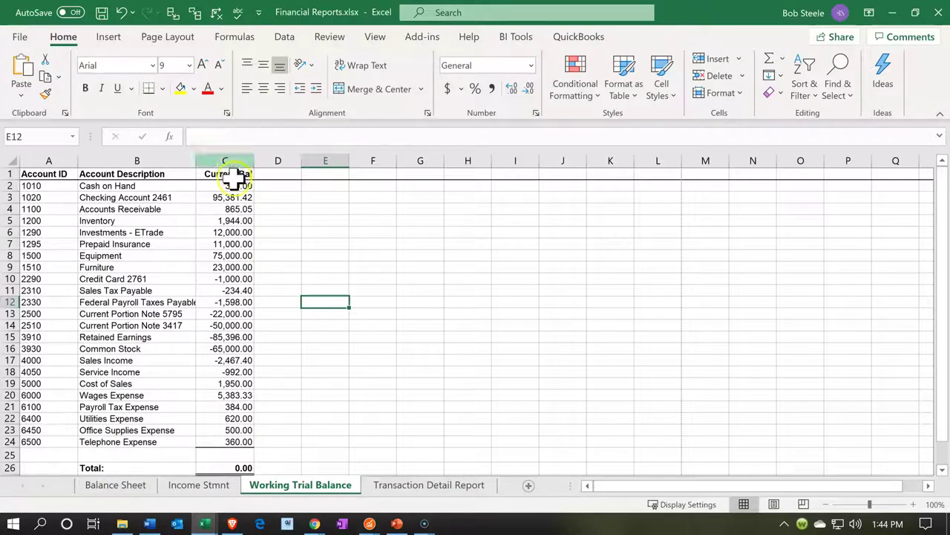
- Format the current balances in C2:C24 as numbers with negatives shown in red parentheses
{"action": "left_click_drag", "start_coordinate": [233, 187], "coordinate": [225, 446]}
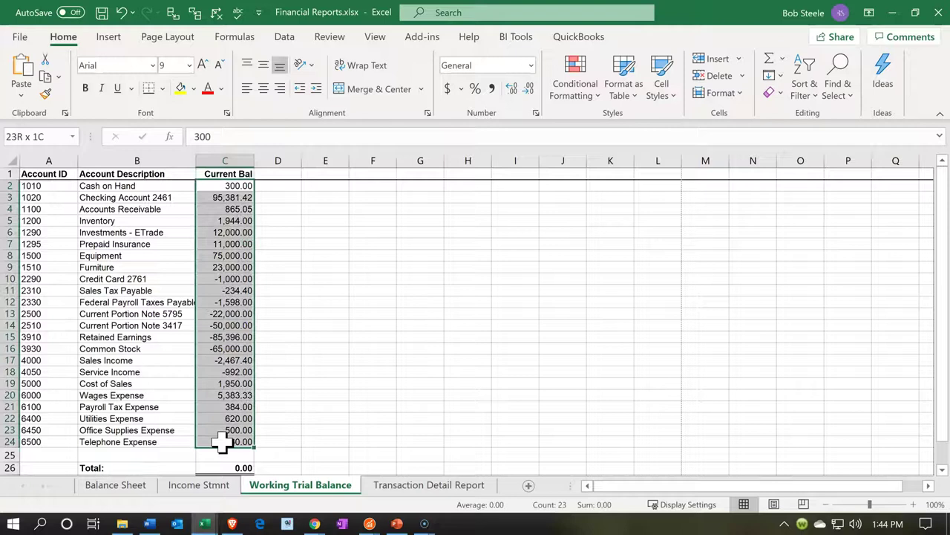
{"action": "right_click", "coordinate": [221, 363]}
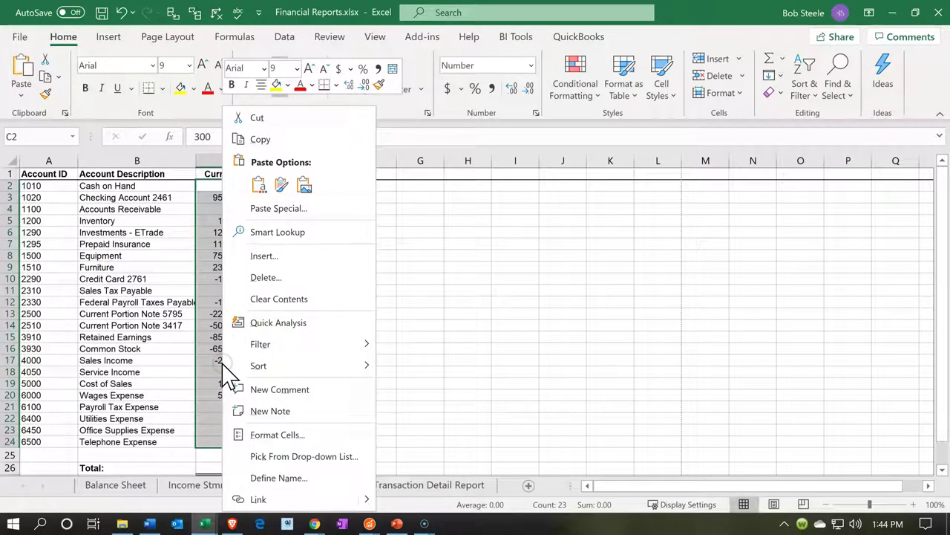
{"action": "key", "text": "Escape"}
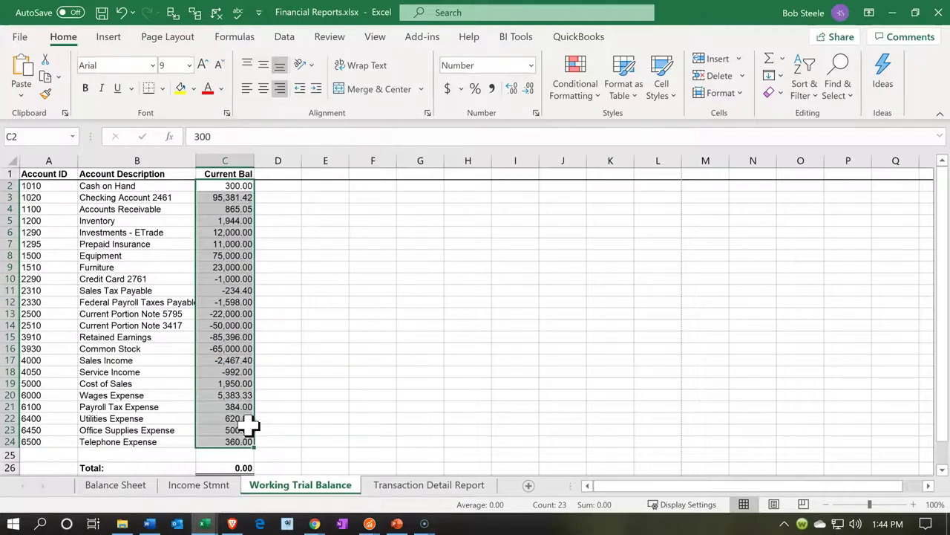
{"action": "key", "text": "ctrl+1"}
{"action": "left_click_drag", "start_coordinate": [256, 119], "coordinate": [561, 57]}
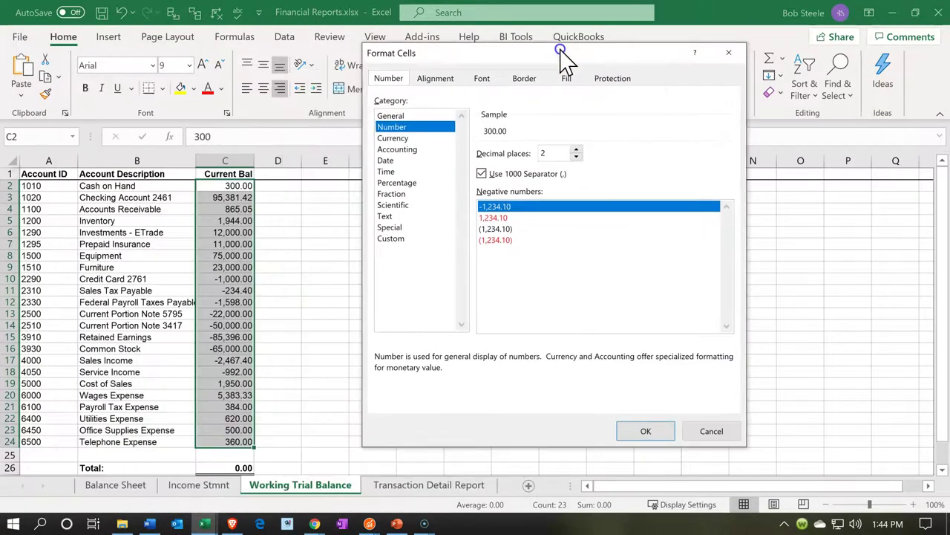
{"action": "left_click", "coordinate": [507, 230]}
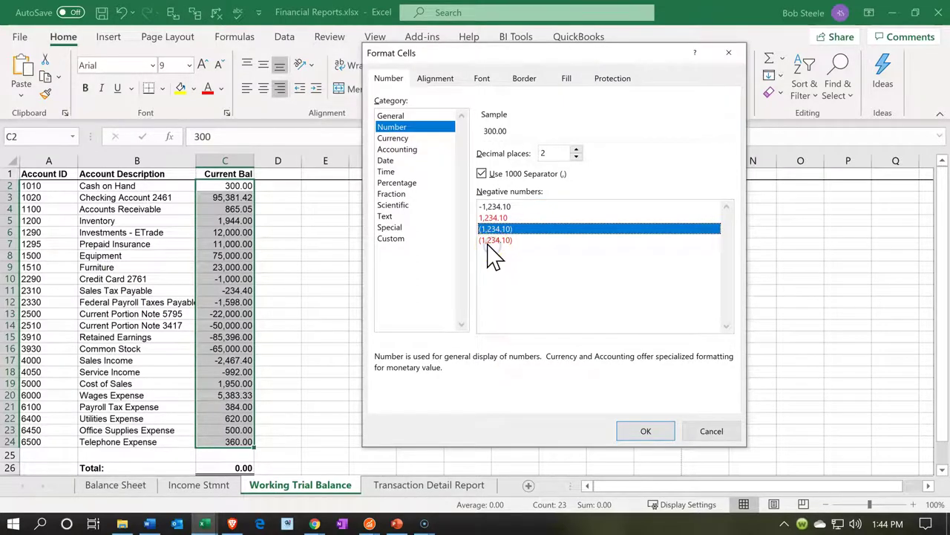
{"action": "left_click", "coordinate": [492, 241]}
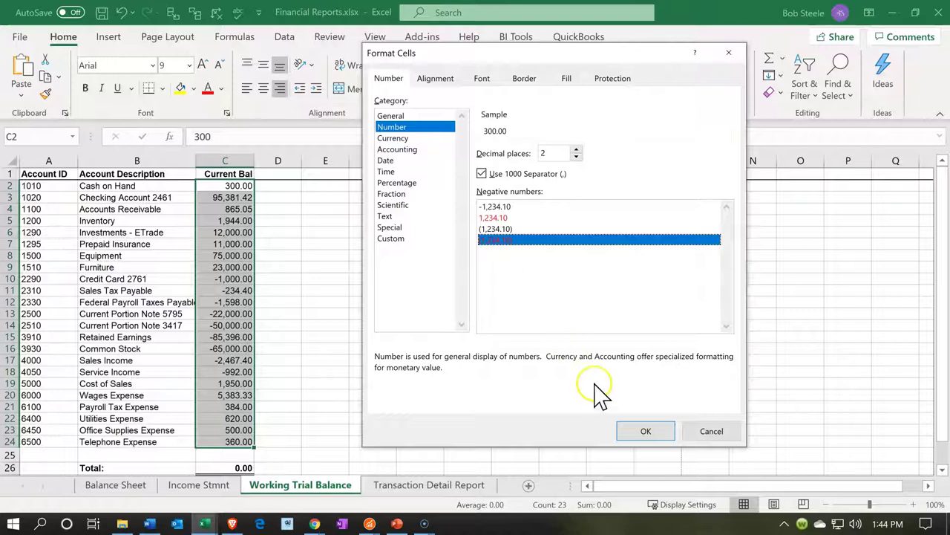
{"action": "left_click", "coordinate": [634, 431]}
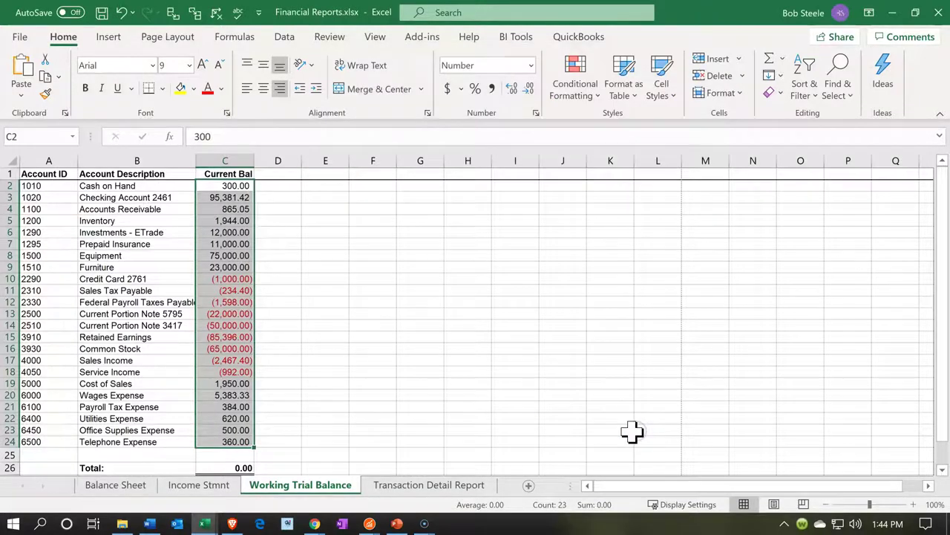
{"action": "left_click", "coordinate": [433, 374]}
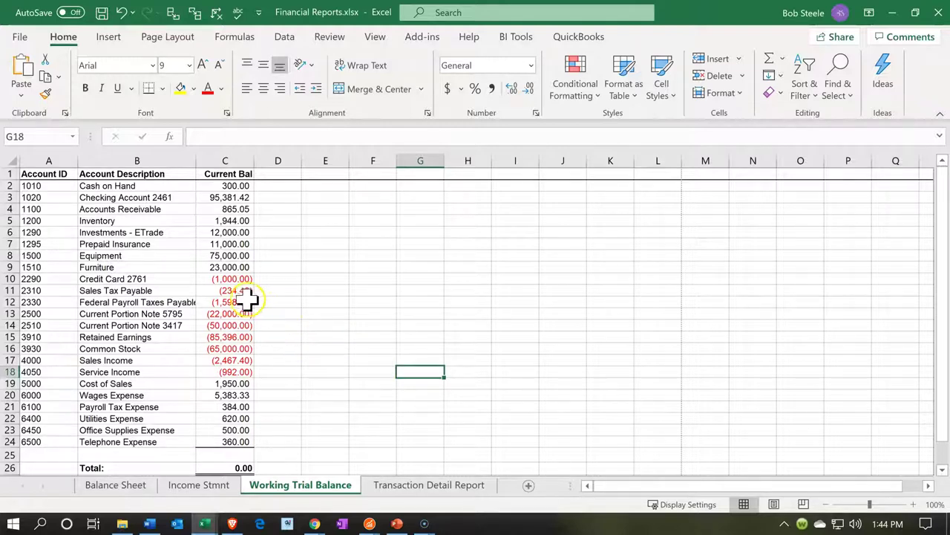
- Move the negative balances in C10:C18 across to D10:D18 in the same rows
{"action": "left_click_drag", "start_coordinate": [245, 280], "coordinate": [241, 359]}
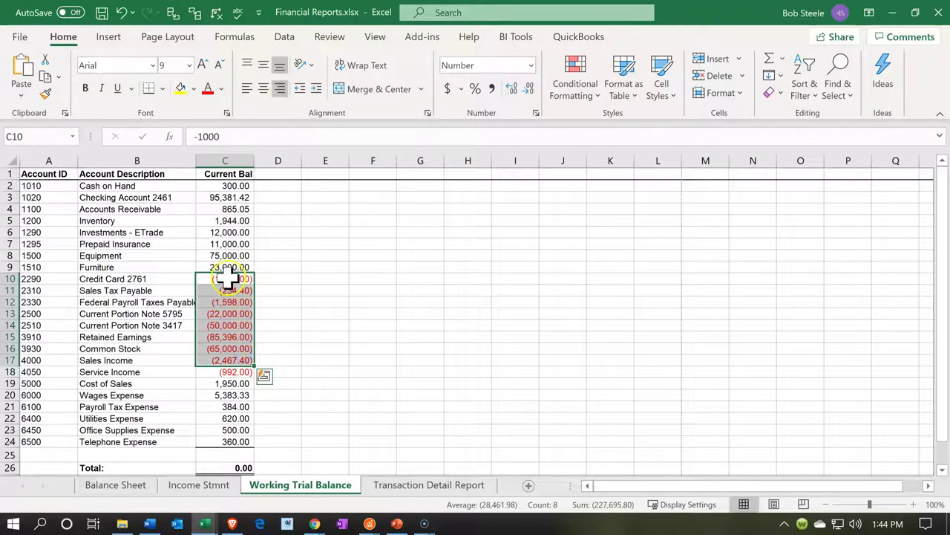
{"action": "left_click_drag", "start_coordinate": [227, 280], "coordinate": [228, 377]}
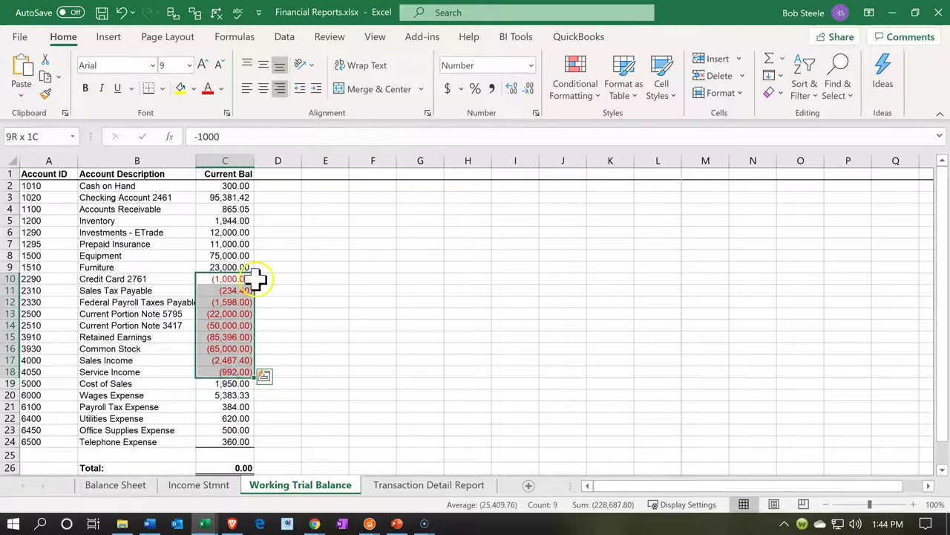
{"action": "left_click_drag", "start_coordinate": [254, 279], "coordinate": [275, 282]}
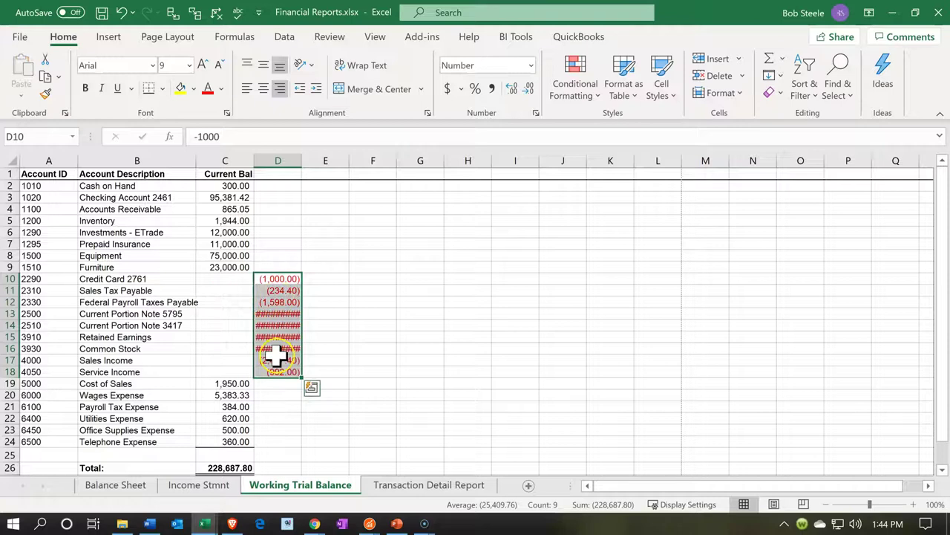
- Check the subtotal formula in the Total row and copy it from C26 to D26
{"action": "double_click", "coordinate": [245, 467]}
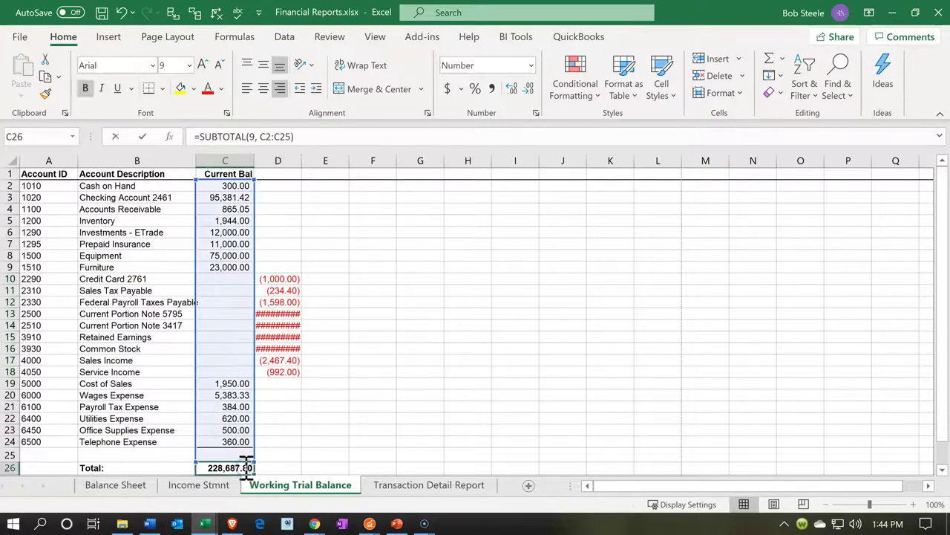
{"action": "key", "text": "Return"}
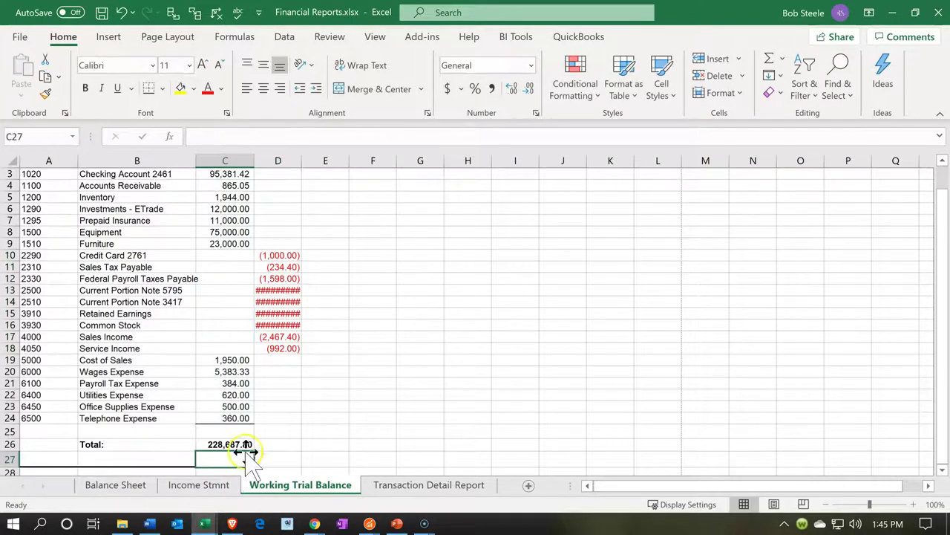
{"action": "left_click", "coordinate": [243, 444]}
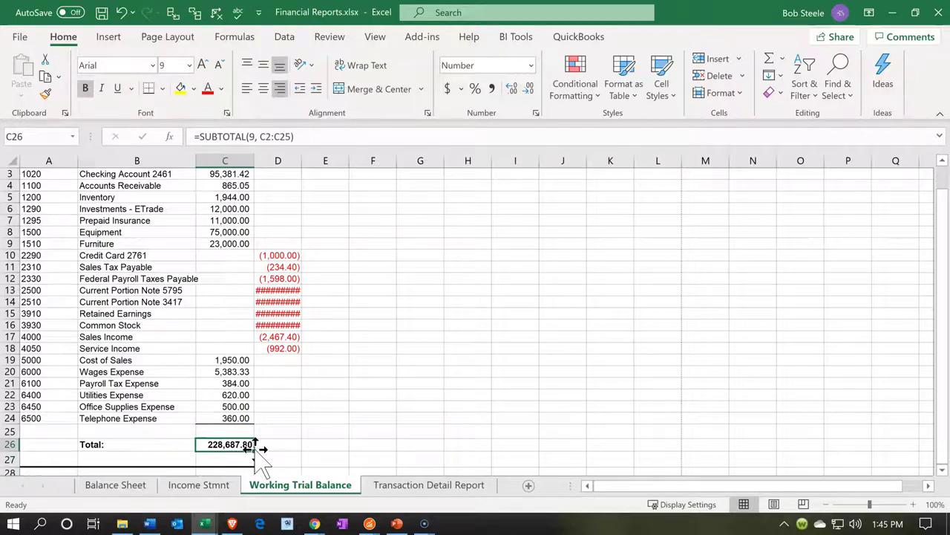
{"action": "left_click_drag", "start_coordinate": [256, 448], "coordinate": [297, 453]}
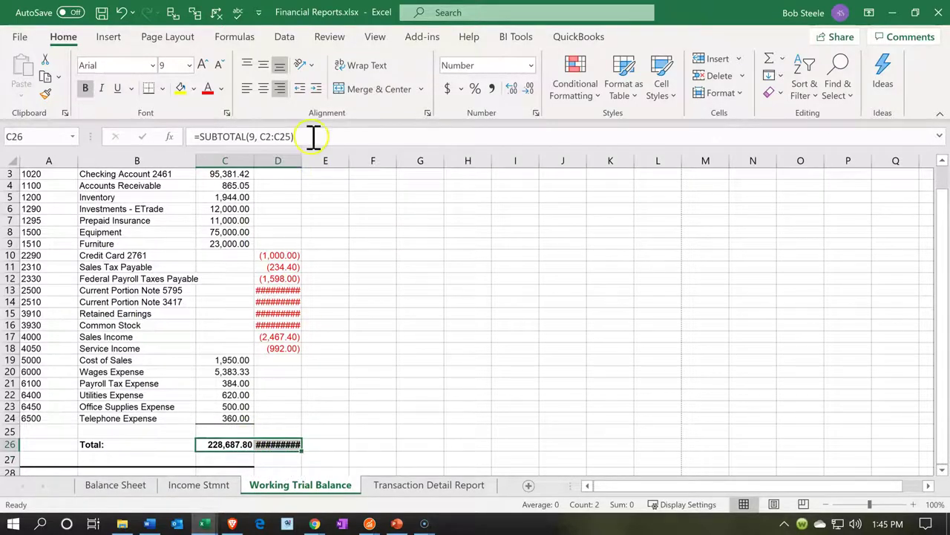
- Widen columns C and D together so that all their amounts fit
{"action": "left_click_drag", "start_coordinate": [233, 164], "coordinate": [295, 159]}
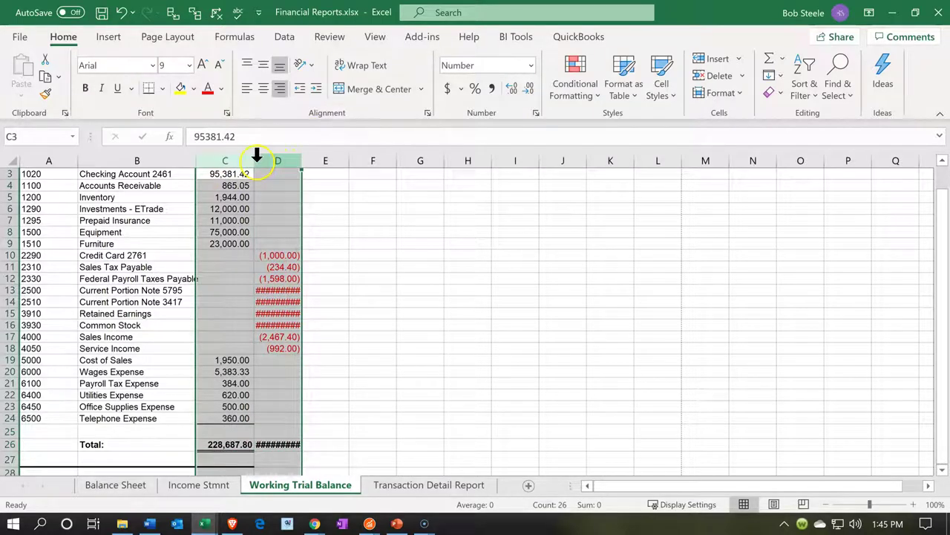
{"action": "left_click_drag", "start_coordinate": [256, 161], "coordinate": [251, 208]}
{"action": "left_click", "coordinate": [261, 278]}
- Replace the Current Bal heading in C1 with Debit
{"action": "scroll", "coordinate": [261, 286], "scroll_direction": "up", "scroll_amount": 1}
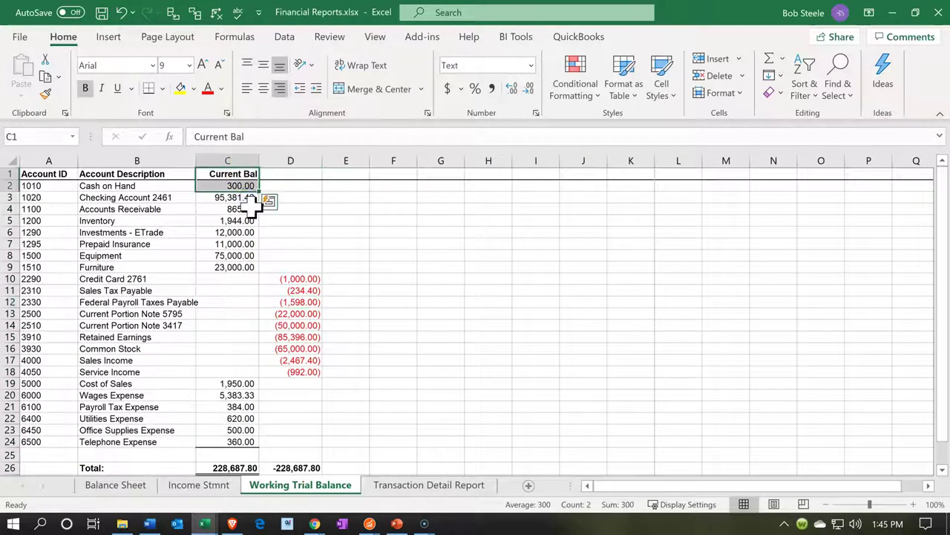
{"action": "type", "text": "Ebit"}
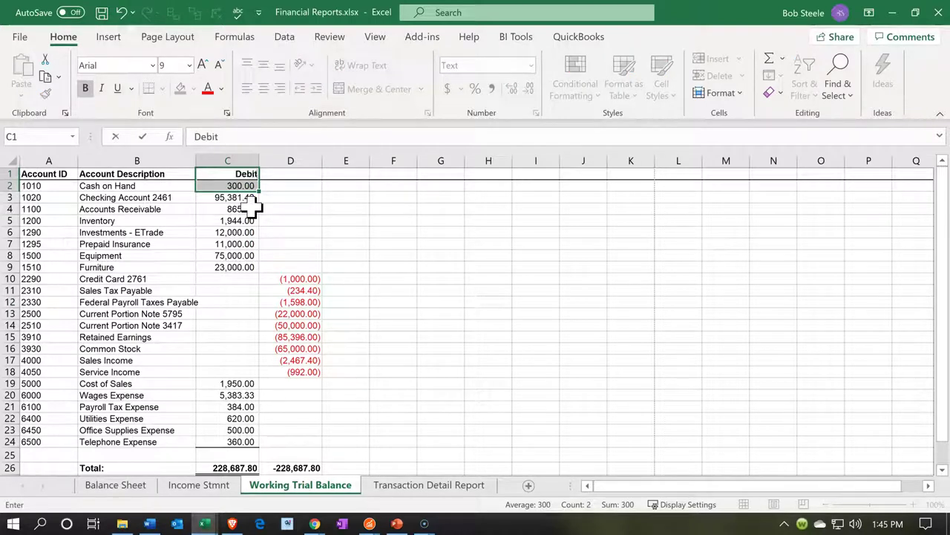
{"action": "key", "text": "Return"}
{"action": "type", "text": "C"}
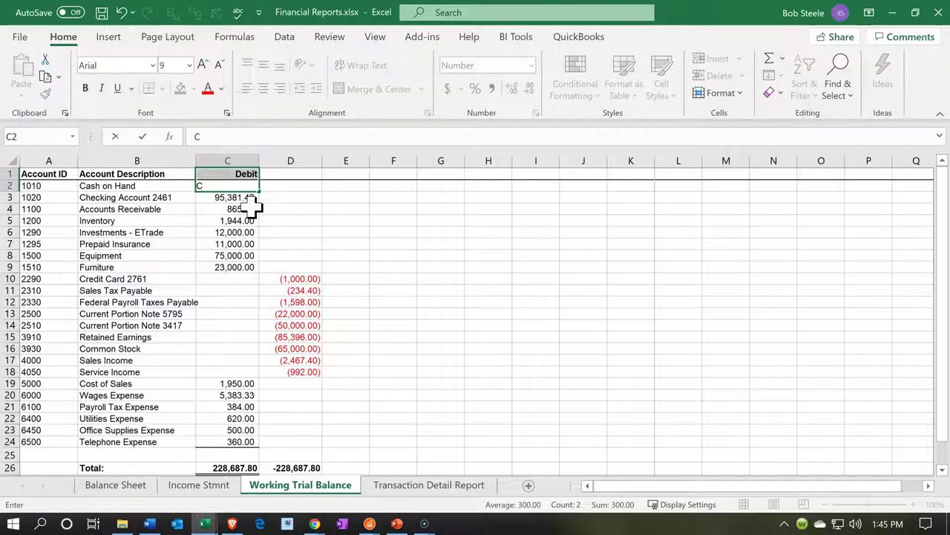
{"action": "key", "text": "Return"}
{"action": "key", "text": "Down"}
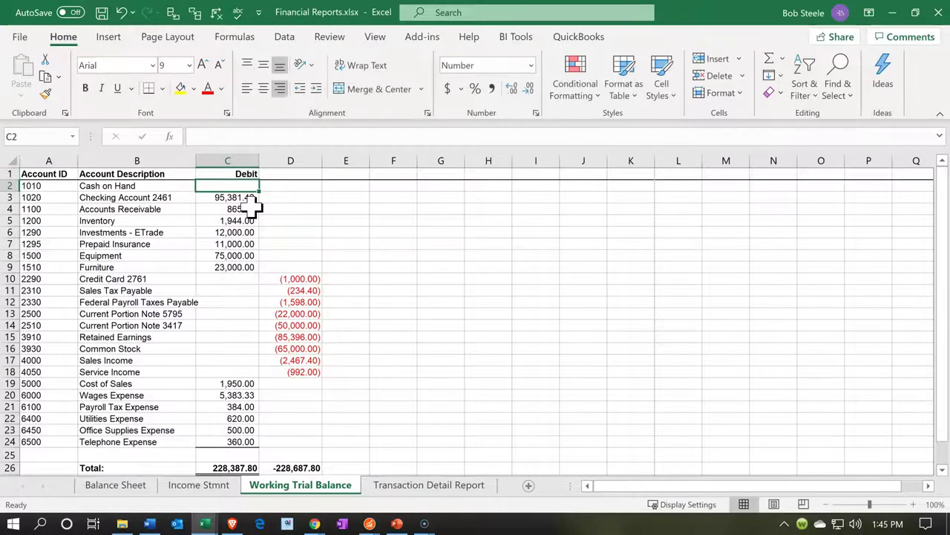
{"action": "left_click", "coordinate": [124, 12]}
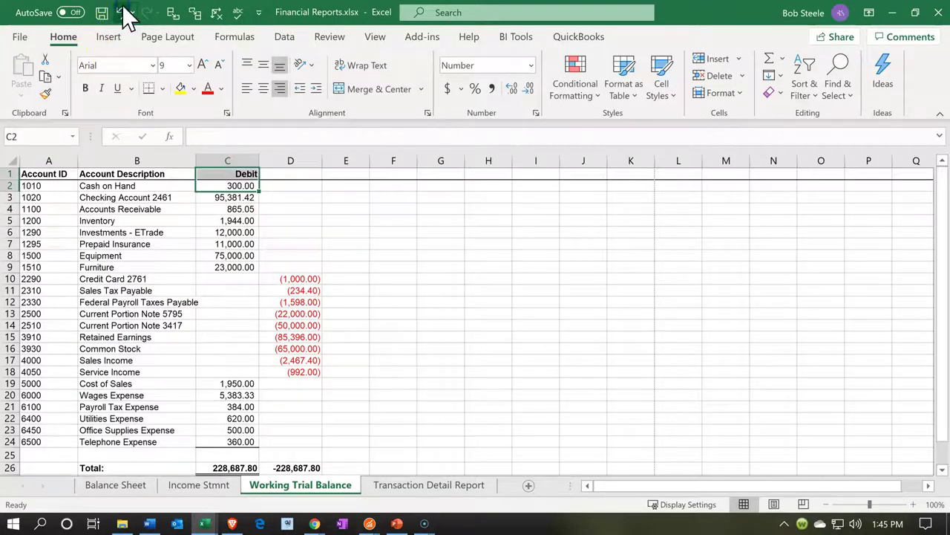
- Enter the heading Credit in D1 above the negative balances
{"action": "left_click", "coordinate": [278, 173]}
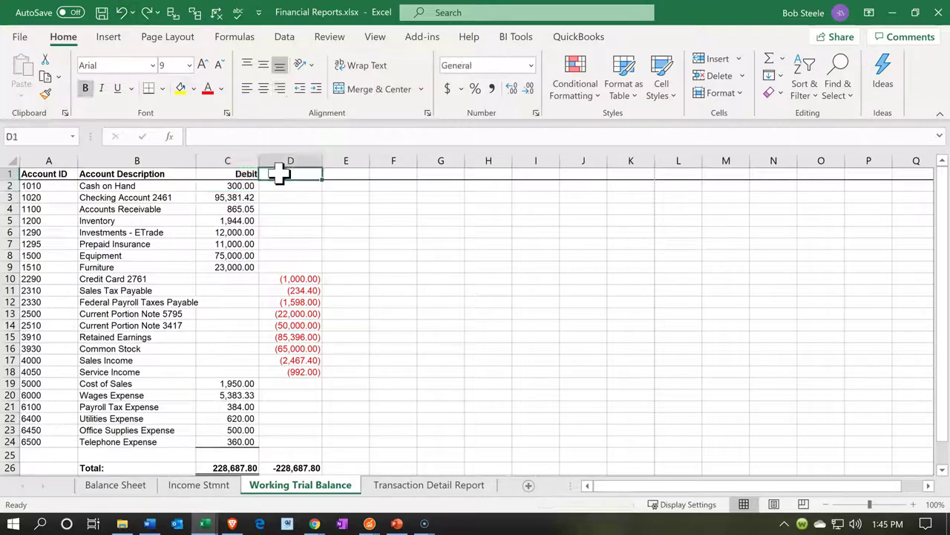
{"action": "type", "text": "Credit"}
{"action": "key", "text": "Return"}
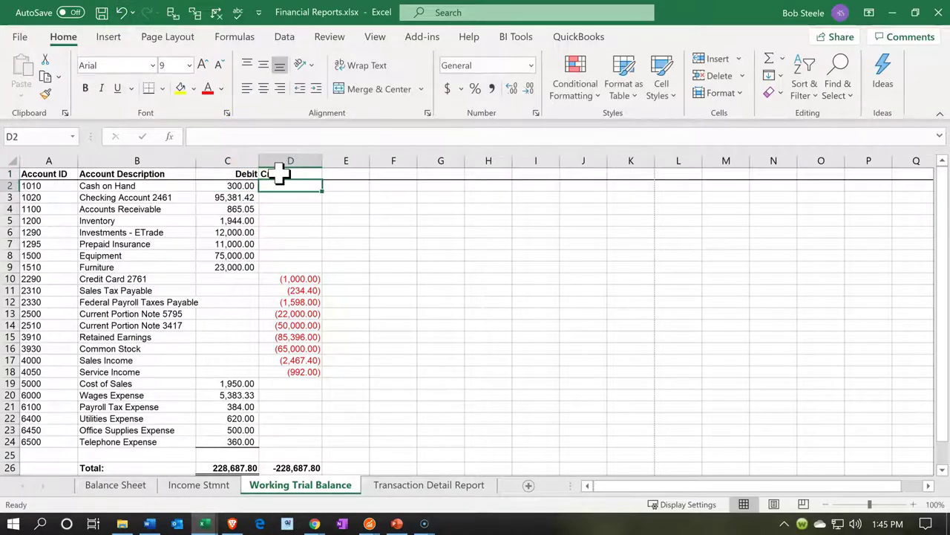
- Copy the red negative-number format of the Service Income credit in D18 to the credit total in D26
{"action": "left_click", "coordinate": [355, 441]}
{"action": "scroll", "coordinate": [360, 446], "scroll_direction": "down", "scroll_amount": 1}
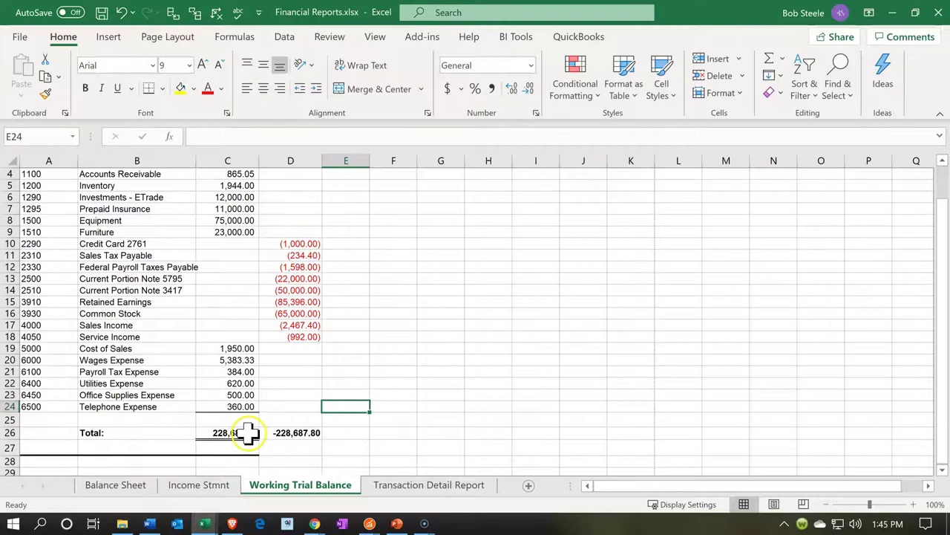
{"action": "left_click", "coordinate": [286, 336]}
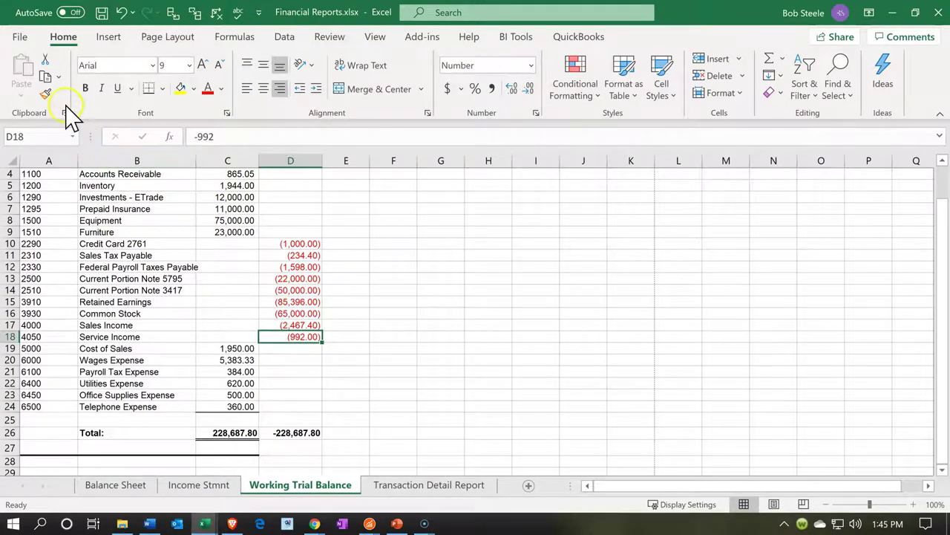
{"action": "left_click", "coordinate": [46, 93]}
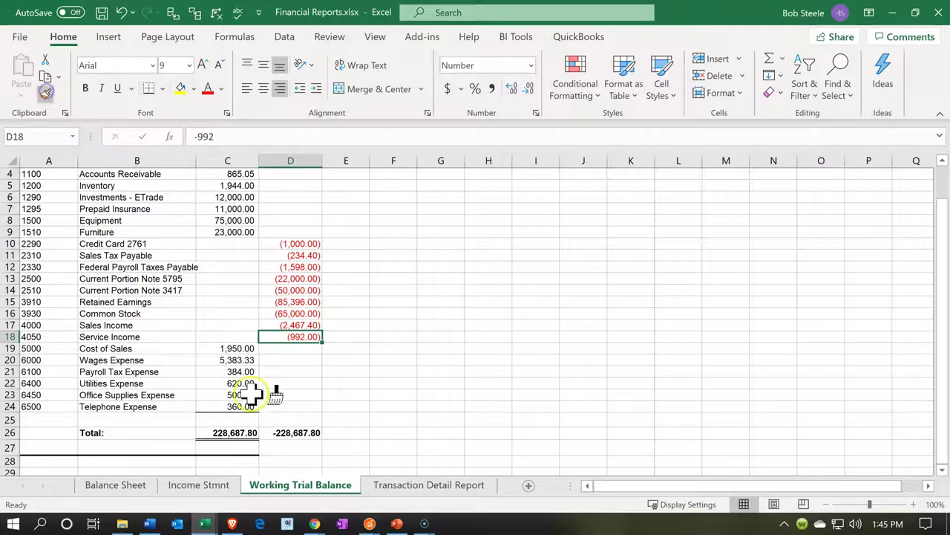
{"action": "left_click", "coordinate": [290, 433]}
{"action": "left_click", "coordinate": [448, 373]}
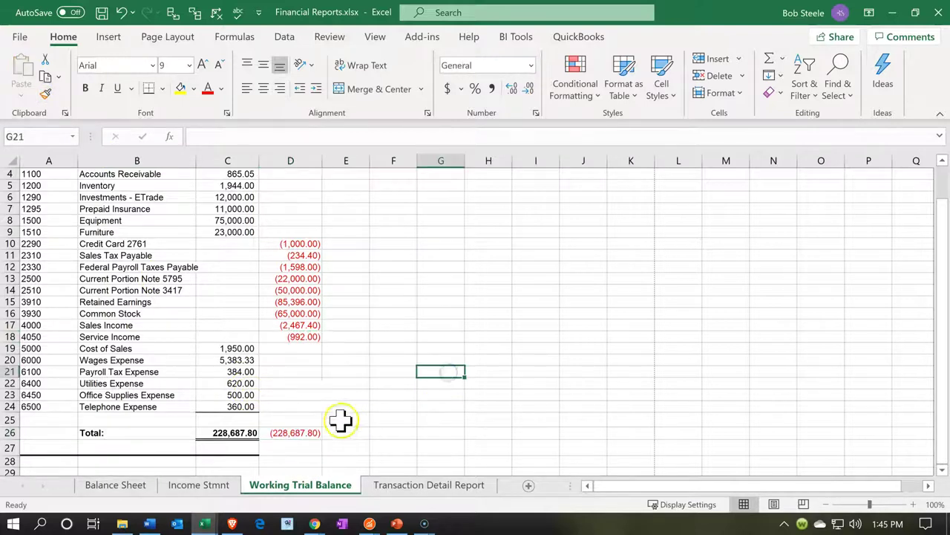
- Try underlining the debit total in C26
{"action": "left_click", "coordinate": [231, 430]}
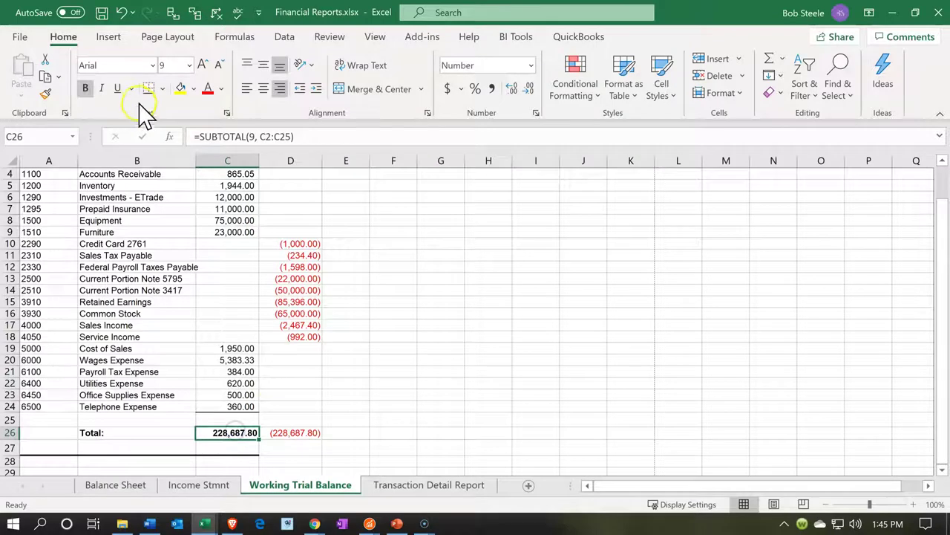
{"action": "left_click", "coordinate": [115, 90]}
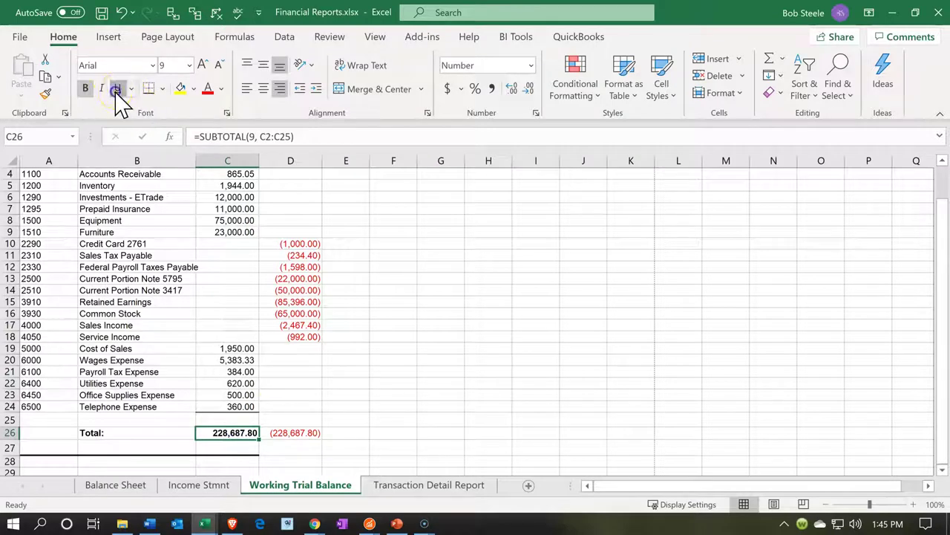
{"action": "left_click", "coordinate": [157, 256]}
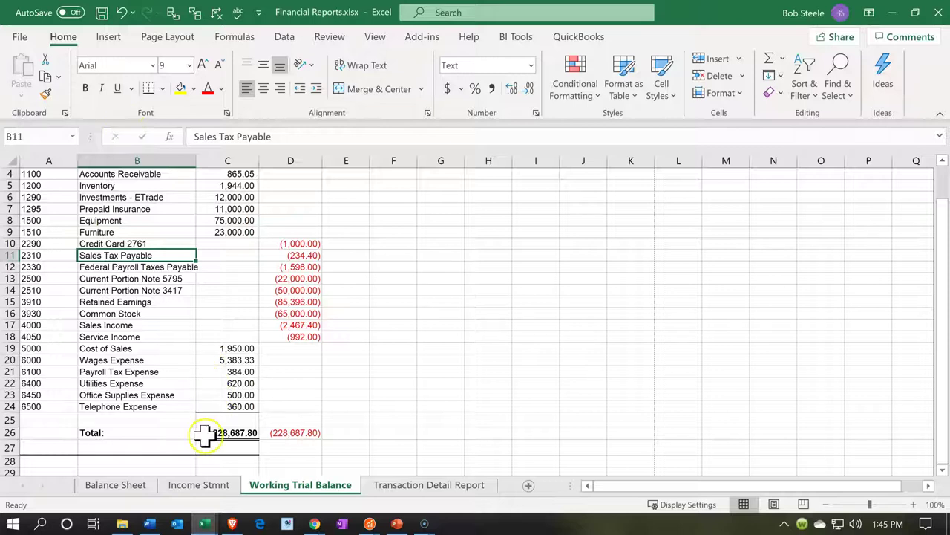
- Copy the number format of the credit total in D26 to the debit total in C26
{"action": "left_click", "coordinate": [280, 431]}
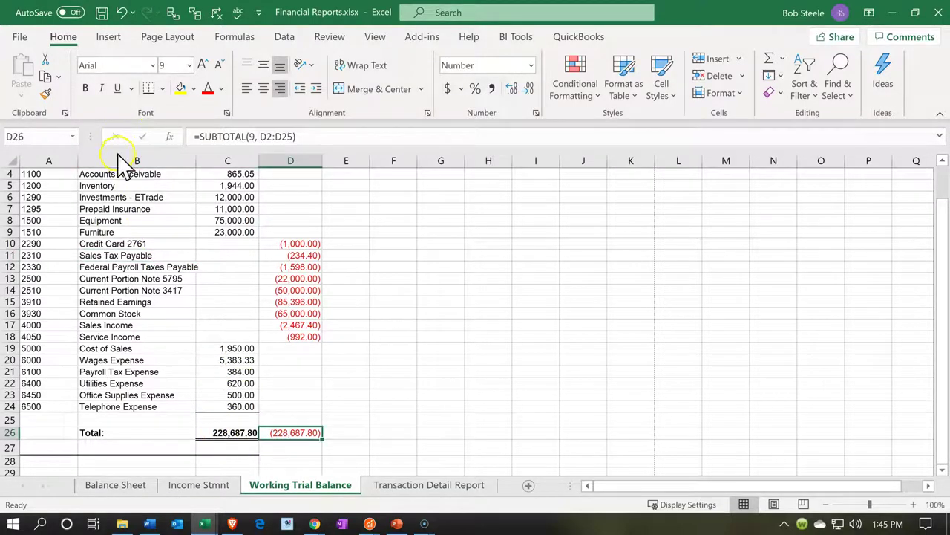
{"action": "left_click", "coordinate": [46, 93]}
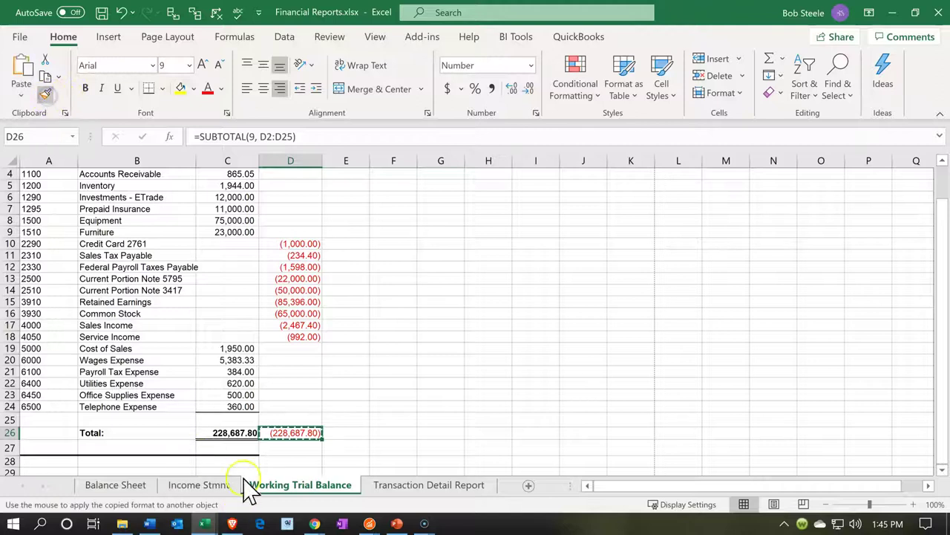
{"action": "left_click", "coordinate": [224, 434]}
{"action": "left_click", "coordinate": [409, 361]}
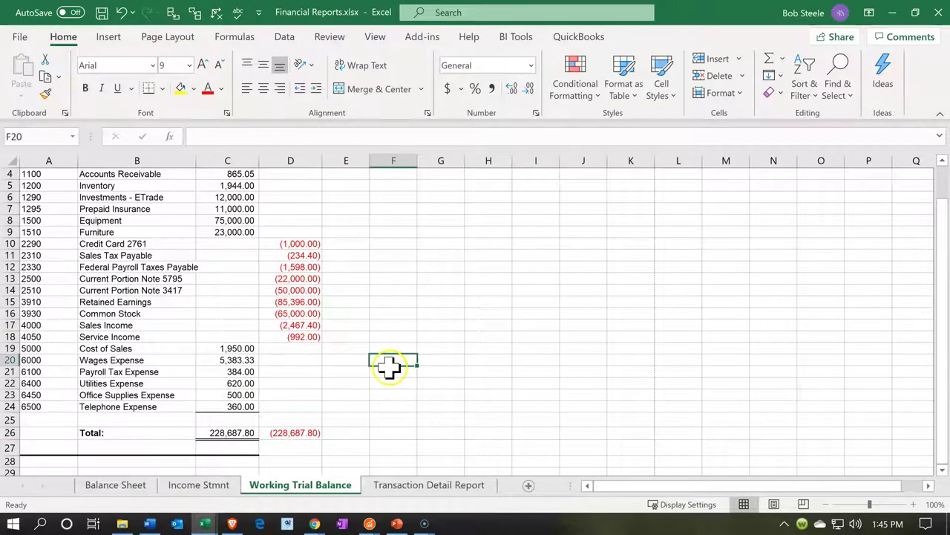
- Examine the Transaction Detail Report sheet's page breaks in Page Layout view, then its rows back in Normal view
{"action": "left_click", "coordinate": [399, 492]}
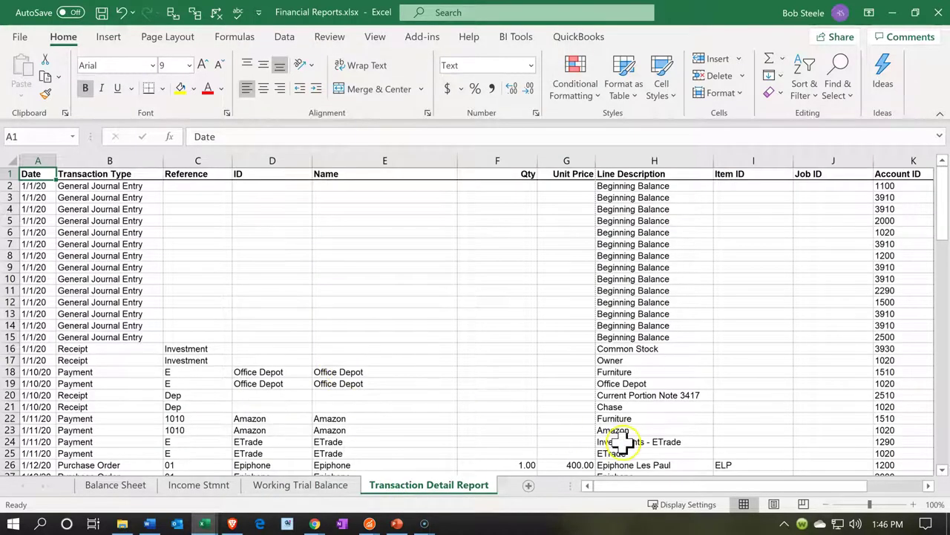
{"action": "left_click", "coordinate": [773, 504]}
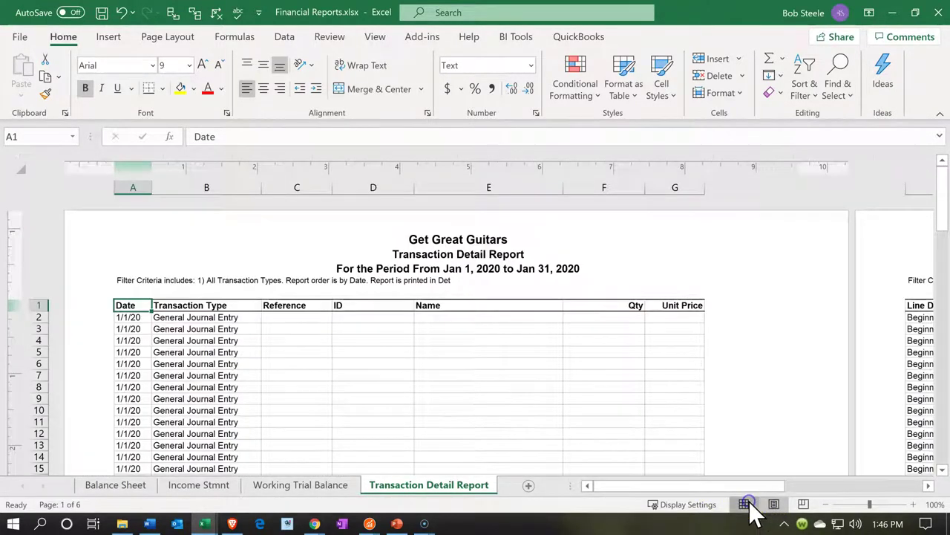
{"action": "left_click", "coordinate": [746, 505]}
{"action": "left_click", "coordinate": [486, 378]}
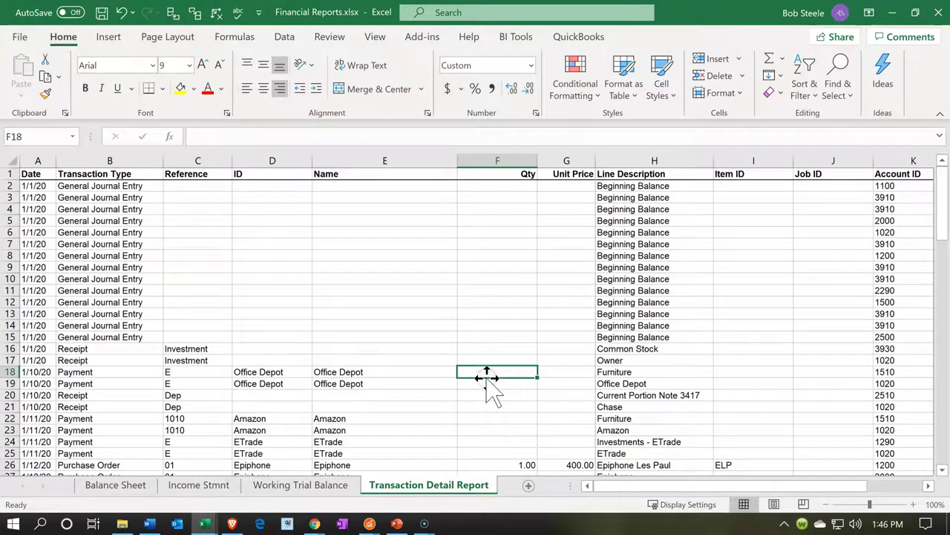
{"action": "scroll", "coordinate": [486, 378], "scroll_direction": "down", "scroll_amount": 4}
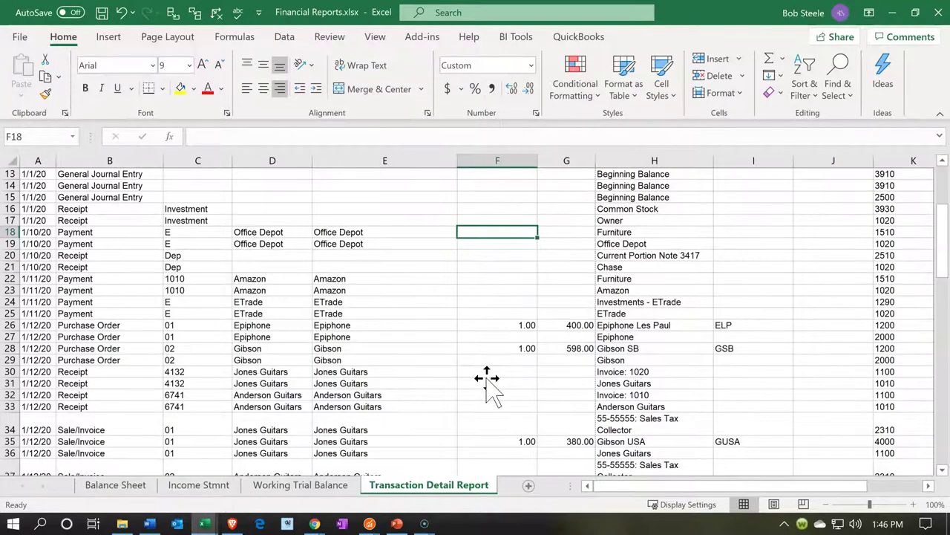
{"action": "scroll", "coordinate": [486, 377], "scroll_direction": "up", "scroll_amount": 4}
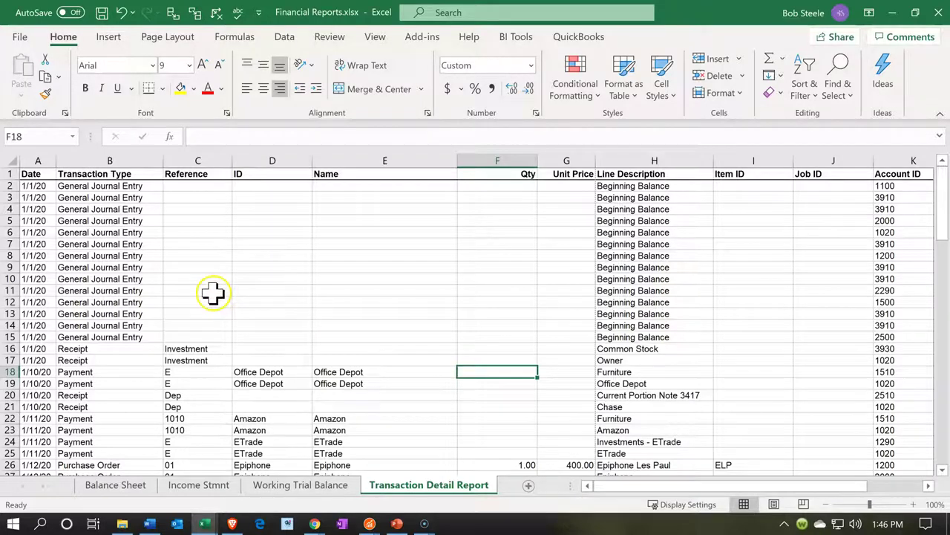
- Set the Transaction Detail Report's page orientation to Landscape
{"action": "left_click", "coordinate": [148, 43]}
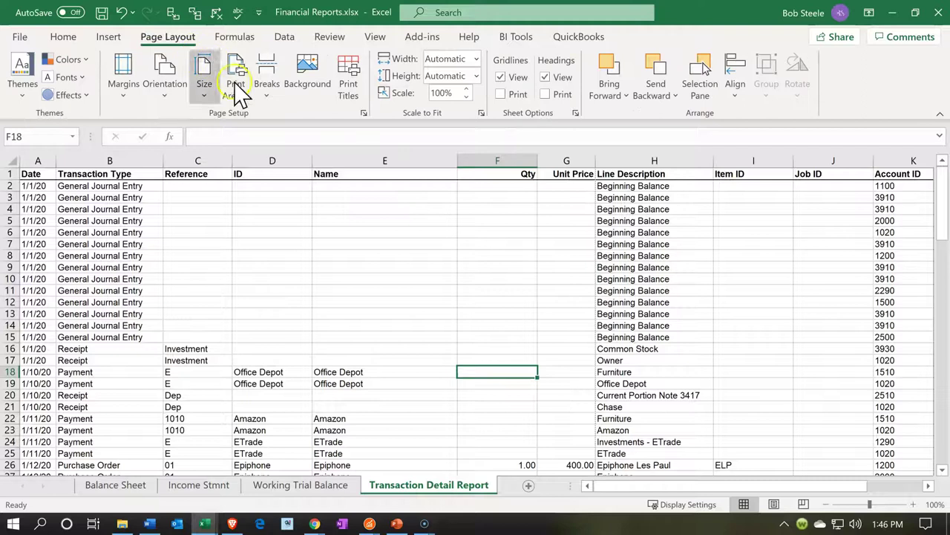
{"action": "left_click", "coordinate": [176, 95]}
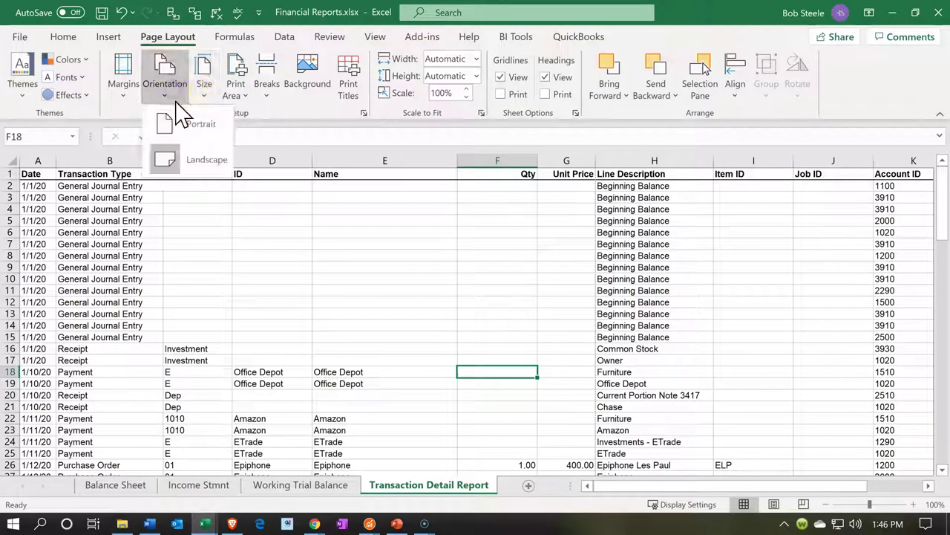
{"action": "left_click", "coordinate": [198, 161]}
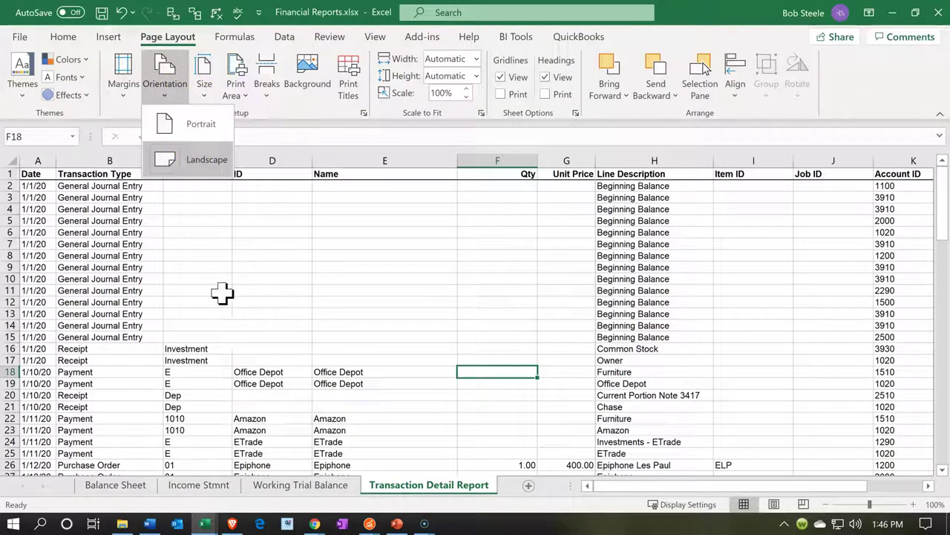
{"action": "left_click", "coordinate": [205, 245]}
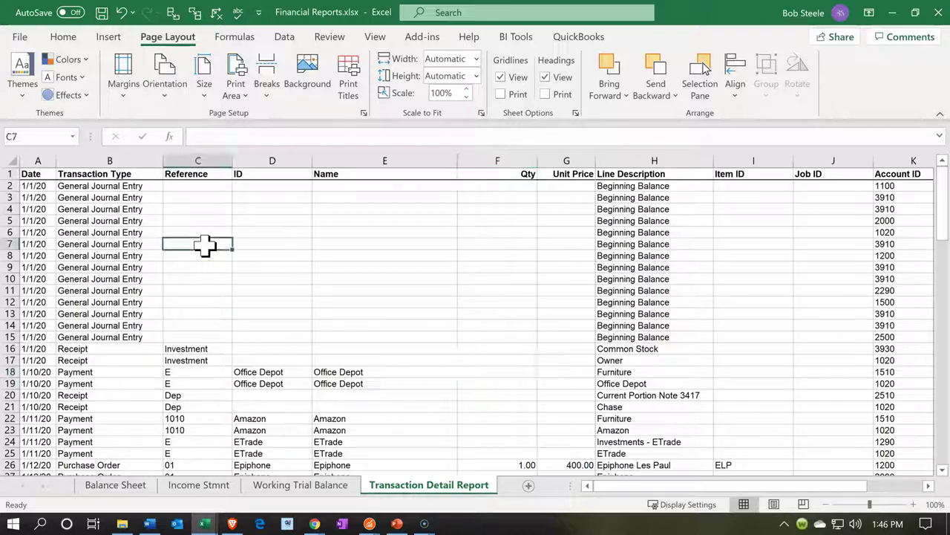
{"action": "key", "text": "Down"}
{"action": "key", "text": "Right"}
{"action": "key", "text": "Right"}
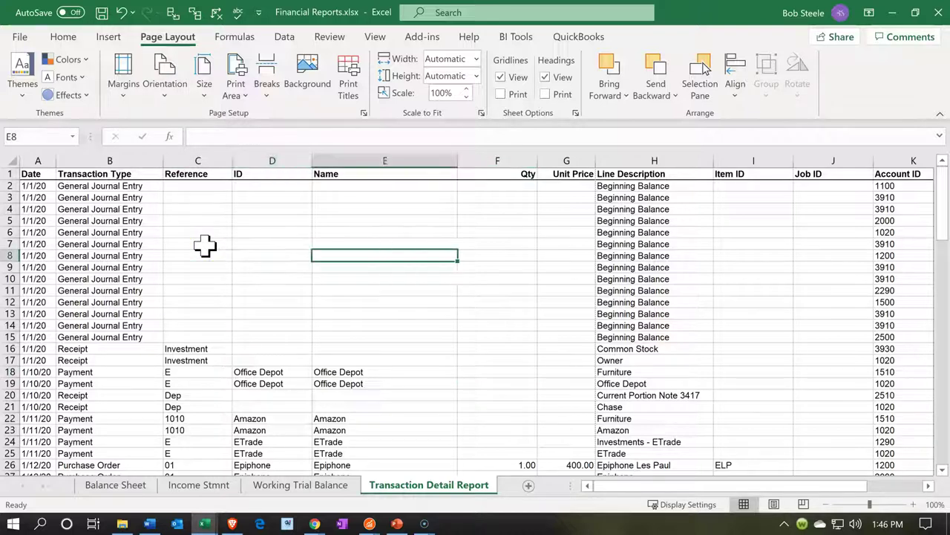
{"action": "key", "text": "Right"}
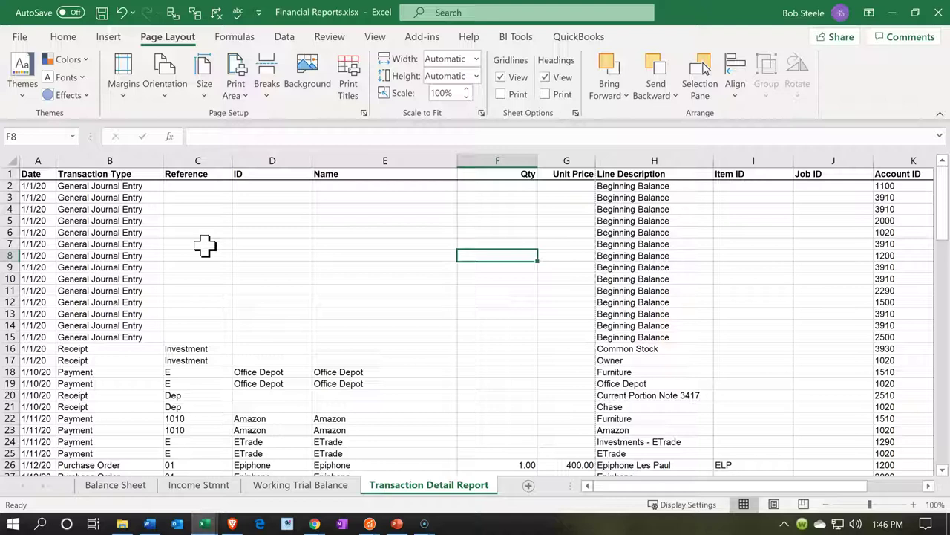
- Autofit columns A to L, Date through Amount, on the Transaction Detail Report sheet
{"action": "left_click_drag", "start_coordinate": [39, 160], "coordinate": [821, 153]}
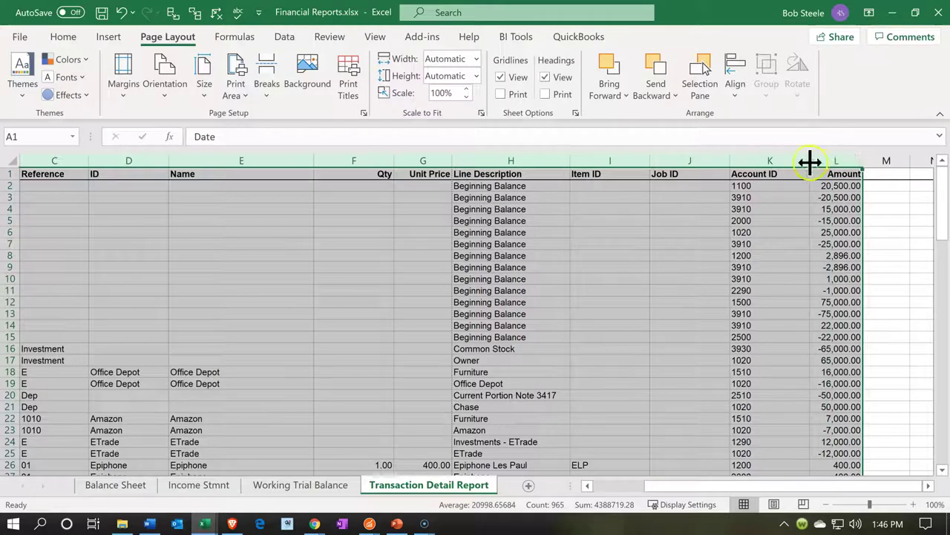
{"action": "double_click", "coordinate": [811, 162]}
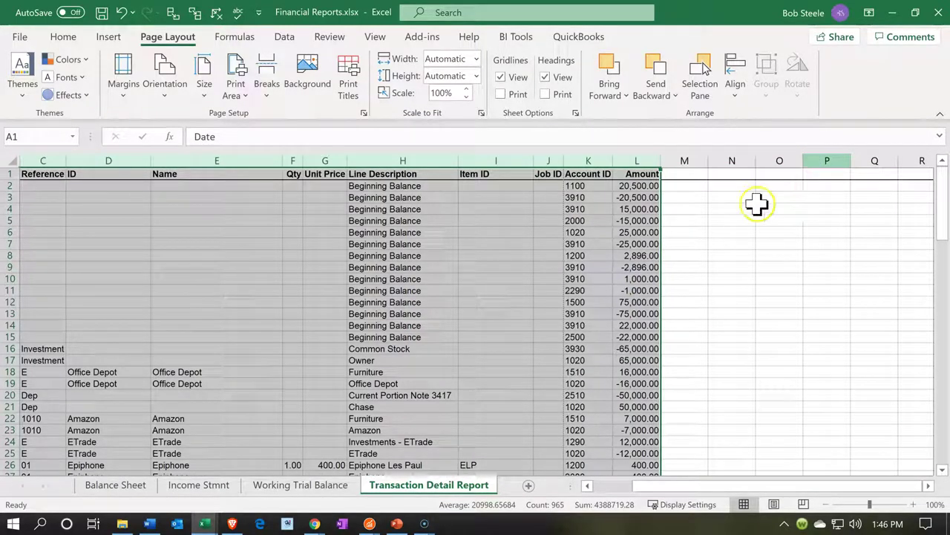
{"action": "left_click", "coordinate": [322, 301]}
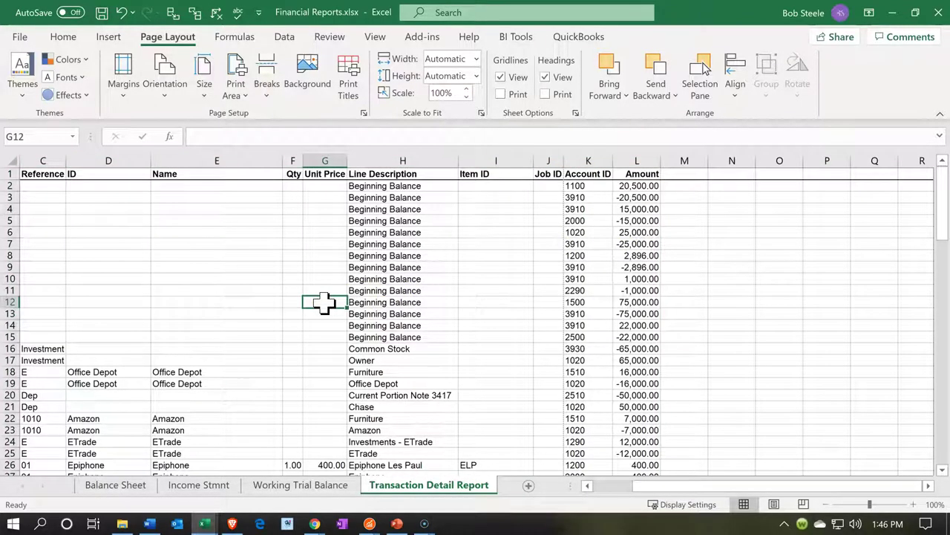
{"action": "key", "text": "Home"}
- Review the transaction rows and hide the Line Description column H to narrow the report
{"action": "scroll", "coordinate": [320, 301], "scroll_direction": "down", "scroll_amount": 3}
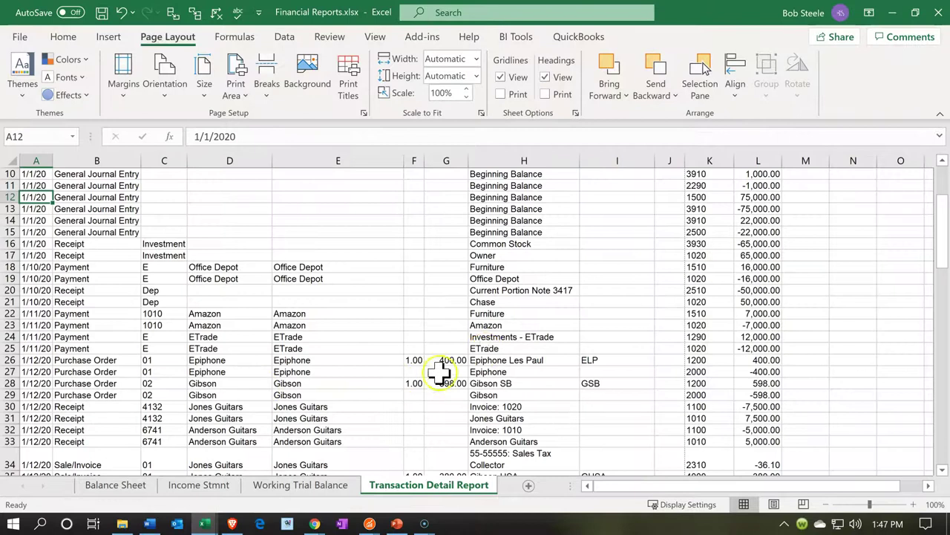
{"action": "left_click", "coordinate": [524, 337]}
{"action": "scroll", "coordinate": [525, 337], "scroll_direction": "up", "scroll_amount": 3}
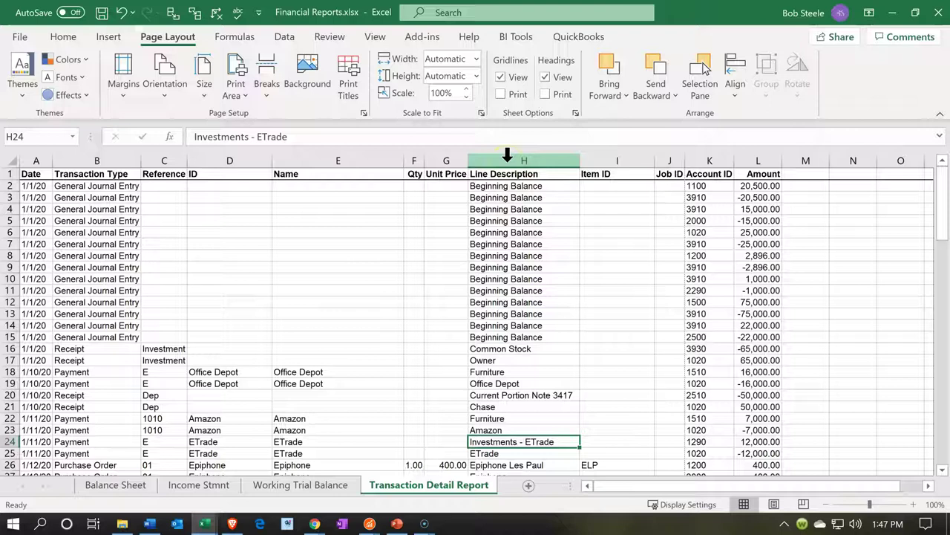
{"action": "left_click", "coordinate": [490, 161]}
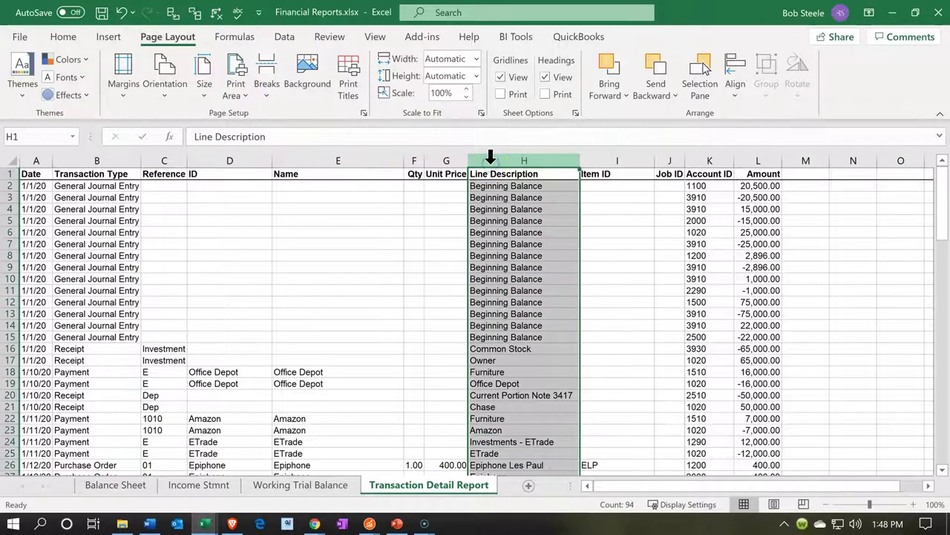
{"action": "right_click", "coordinate": [498, 220]}
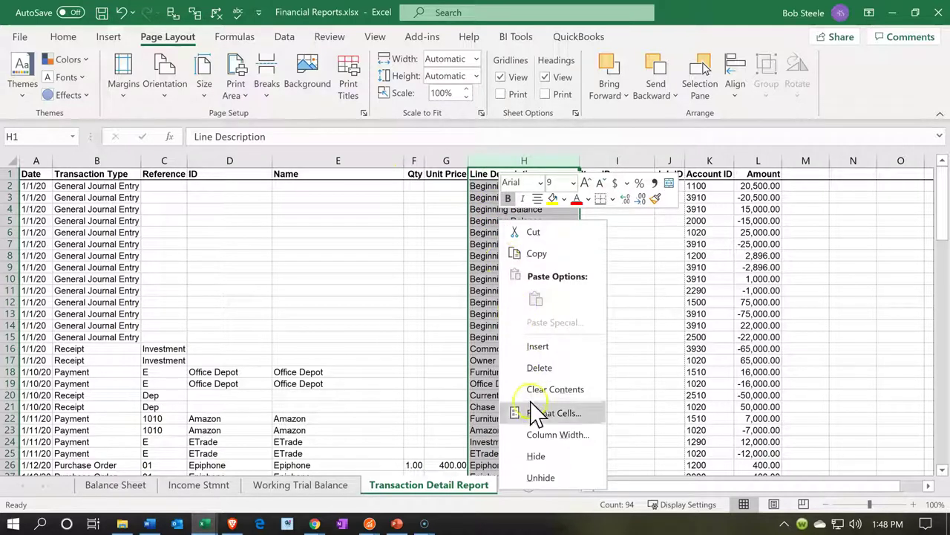
{"action": "left_click", "coordinate": [536, 457]}
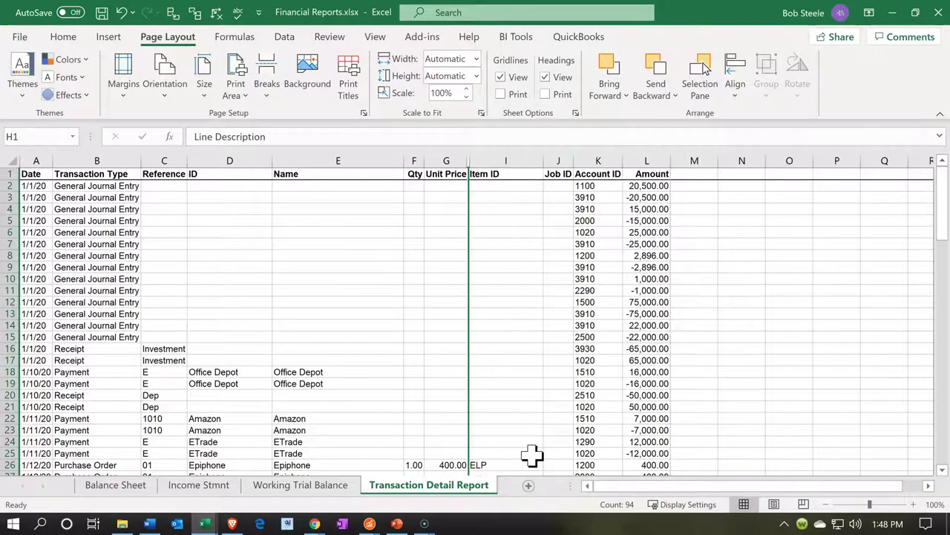
{"action": "left_click", "coordinate": [581, 300]}
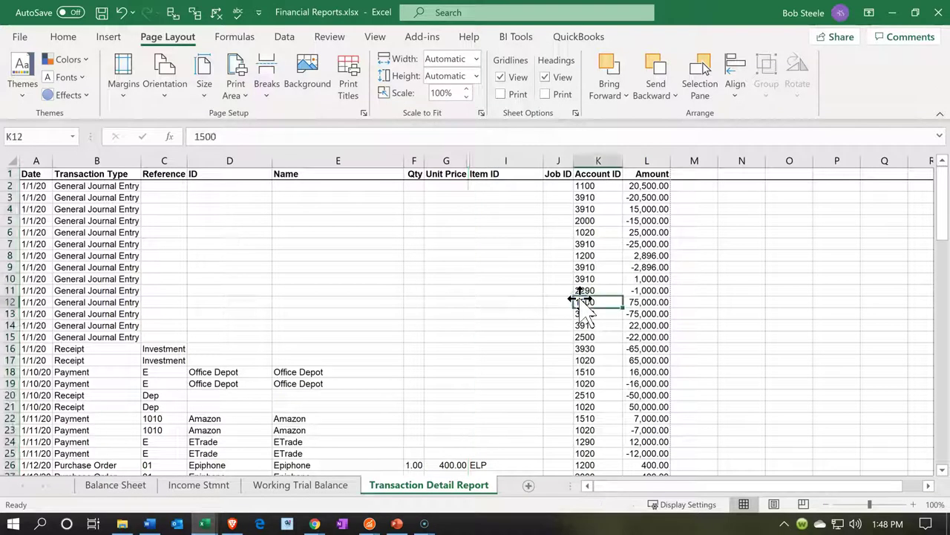
- Open the print preview, set it to print the entire workbook, and page through the Balance Sheet
{"action": "left_click", "coordinate": [22, 37]}
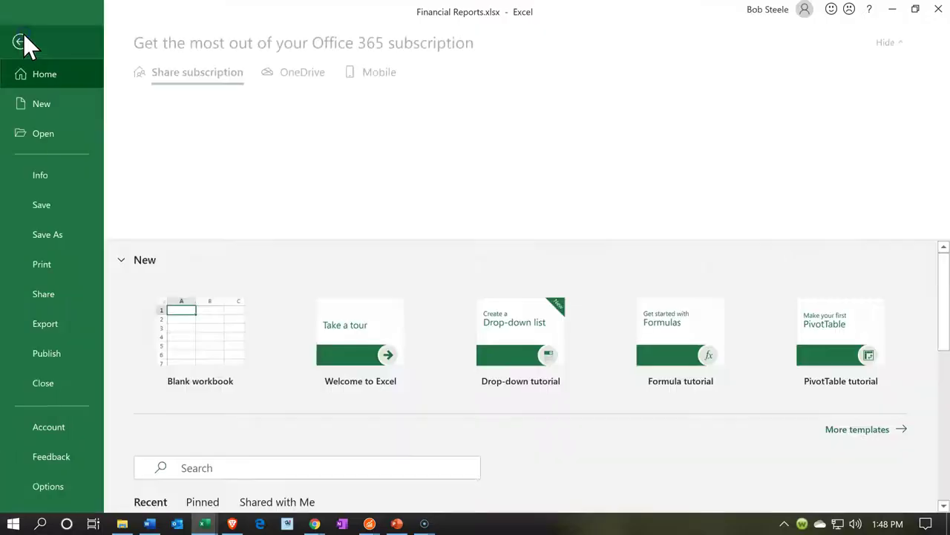
{"action": "left_click", "coordinate": [40, 264]}
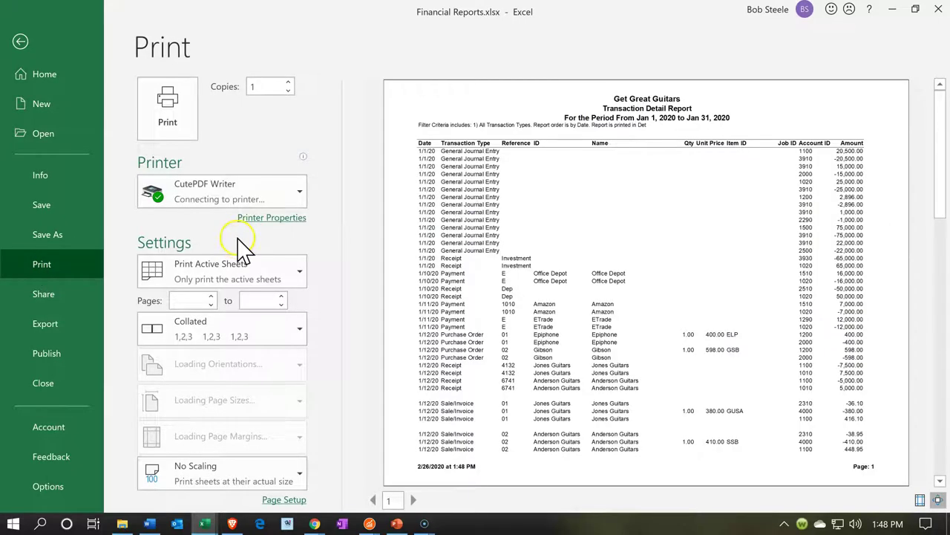
{"action": "left_click", "coordinate": [291, 284]}
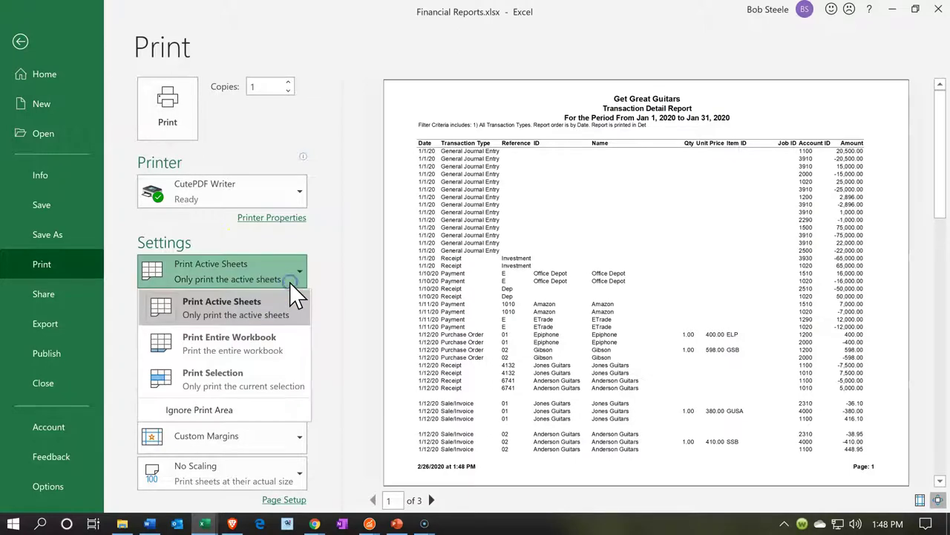
{"action": "left_click", "coordinate": [268, 346]}
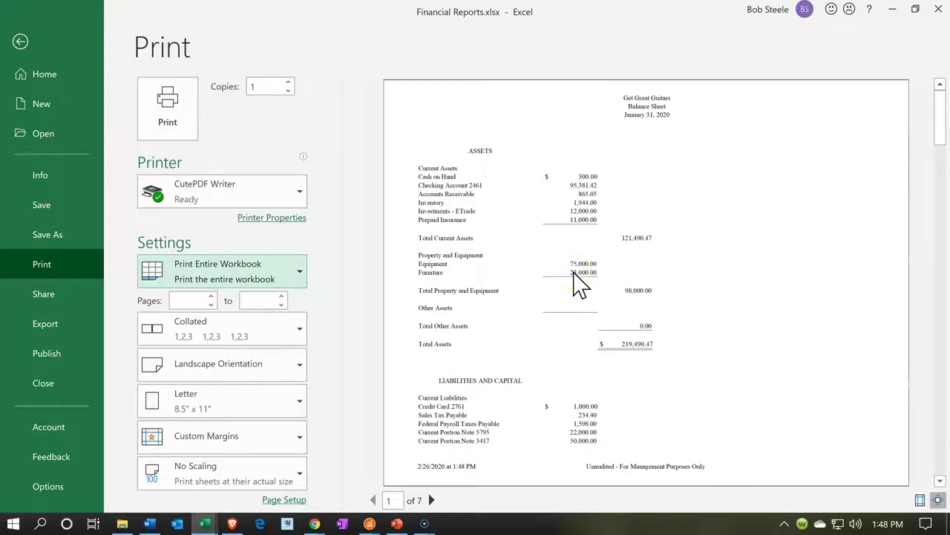
{"action": "scroll", "coordinate": [579, 283], "scroll_direction": "down", "scroll_amount": 1}
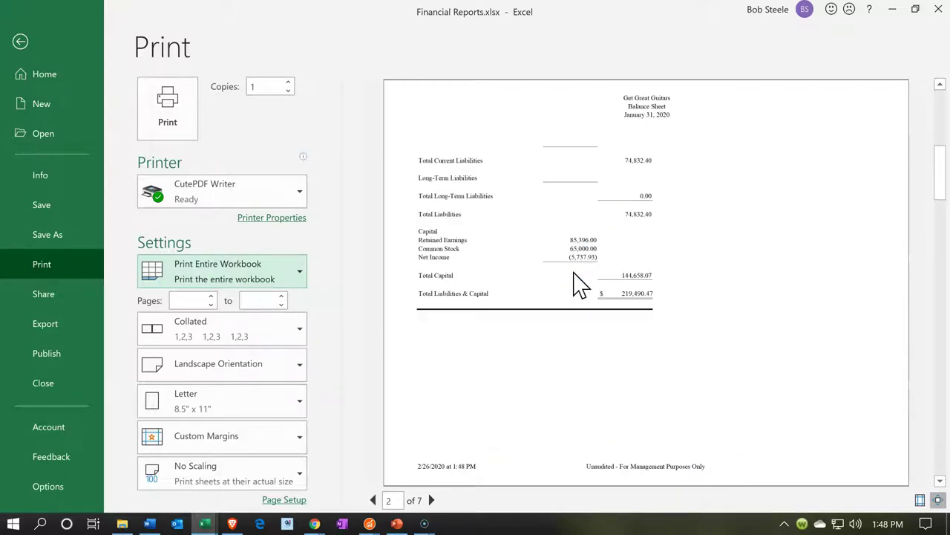
- Page through the whole-workbook print preview, checking the Balance Sheet, Income Statement, Working Trial Balance and Transaction Detail Report layouts
{"action": "scroll", "coordinate": [579, 284], "scroll_direction": "down", "scroll_amount": 1}
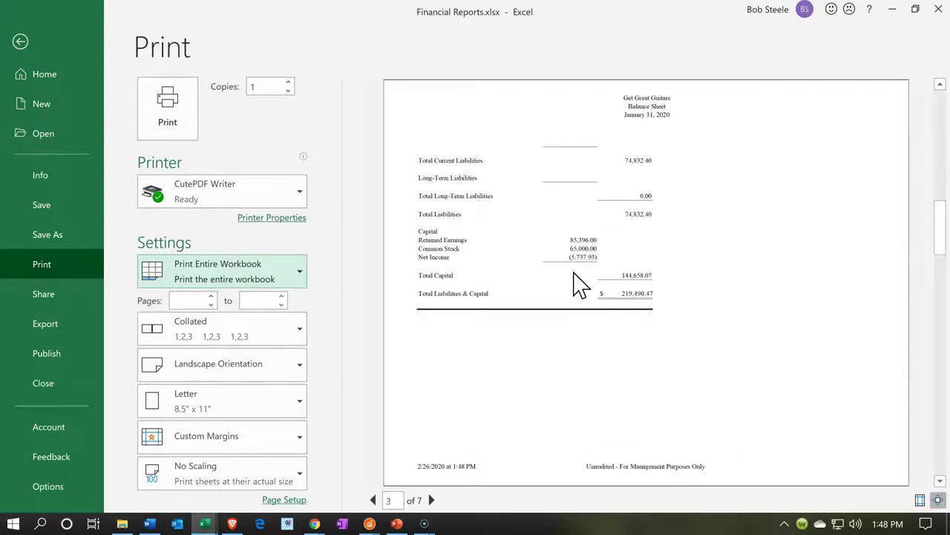
{"action": "scroll", "coordinate": [579, 283], "scroll_direction": "down", "scroll_amount": 1}
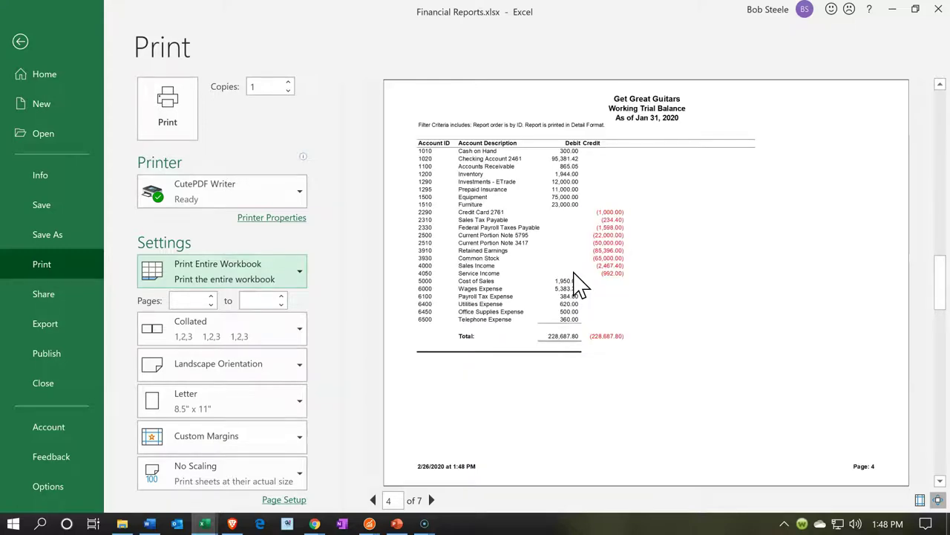
{"action": "scroll", "coordinate": [577, 282], "scroll_direction": "up", "scroll_amount": 2}
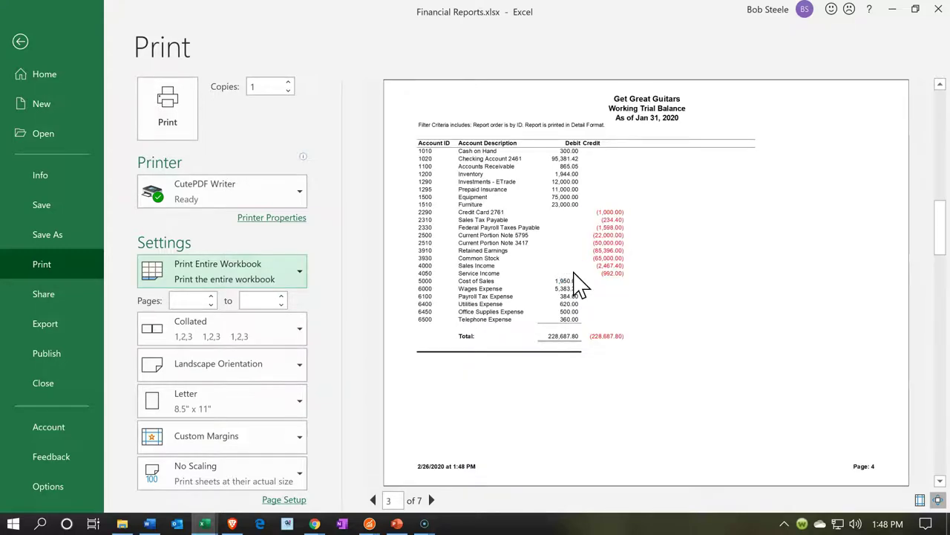
{"action": "scroll", "coordinate": [574, 271], "scroll_direction": "down", "scroll_amount": 1}
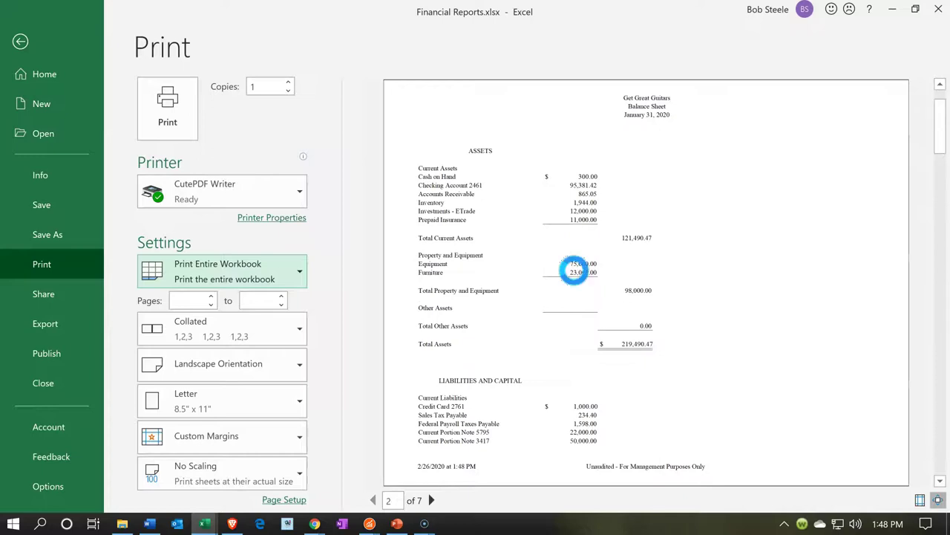
{"action": "scroll", "coordinate": [579, 279], "scroll_direction": "down", "scroll_amount": 1}
{"action": "scroll", "coordinate": [581, 282], "scroll_direction": "down", "scroll_amount": 1}
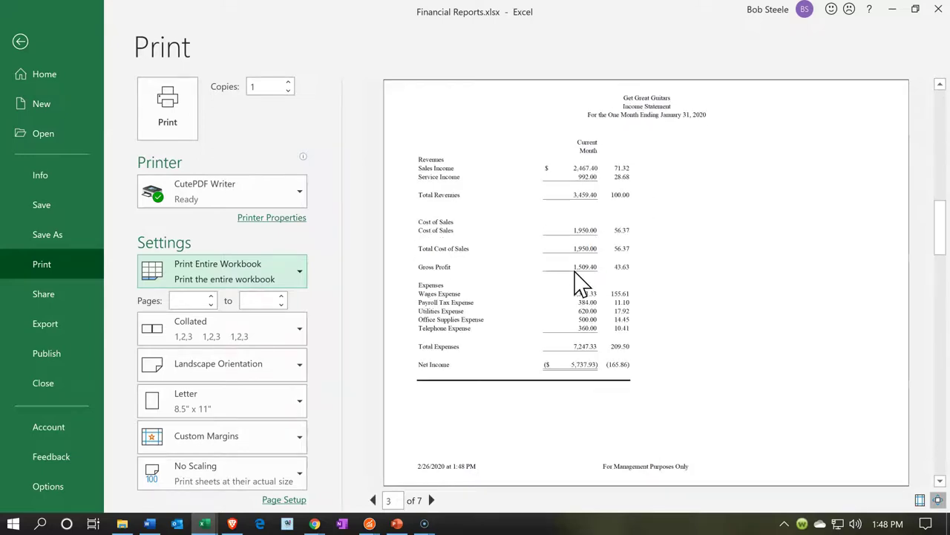
{"action": "scroll", "coordinate": [580, 283], "scroll_direction": "down", "scroll_amount": 1}
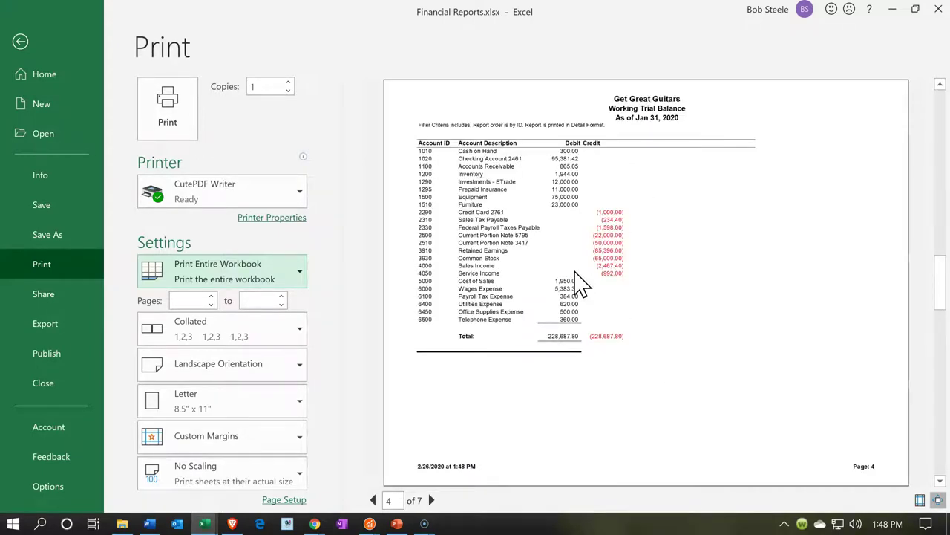
{"action": "scroll", "coordinate": [581, 282], "scroll_direction": "down", "scroll_amount": 1}
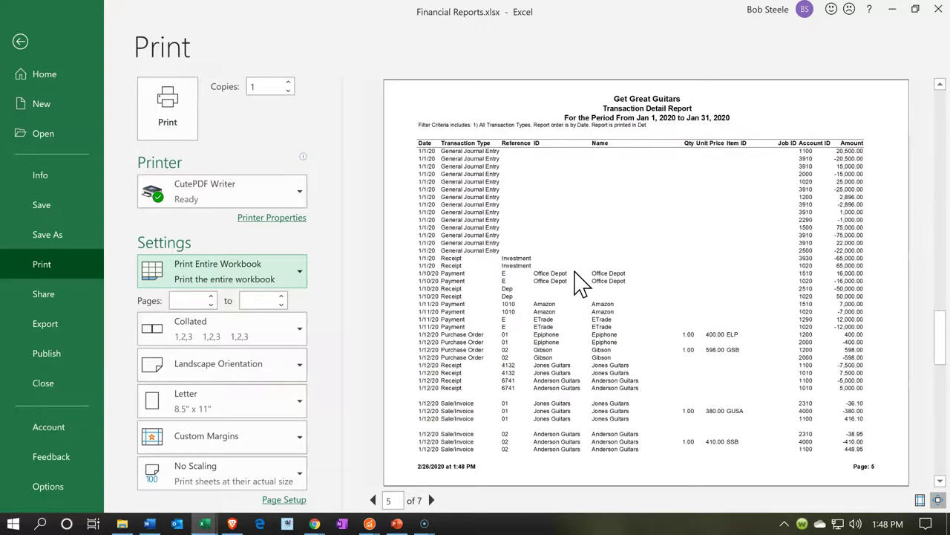
{"action": "scroll", "coordinate": [581, 282], "scroll_direction": "down", "scroll_amount": 2}
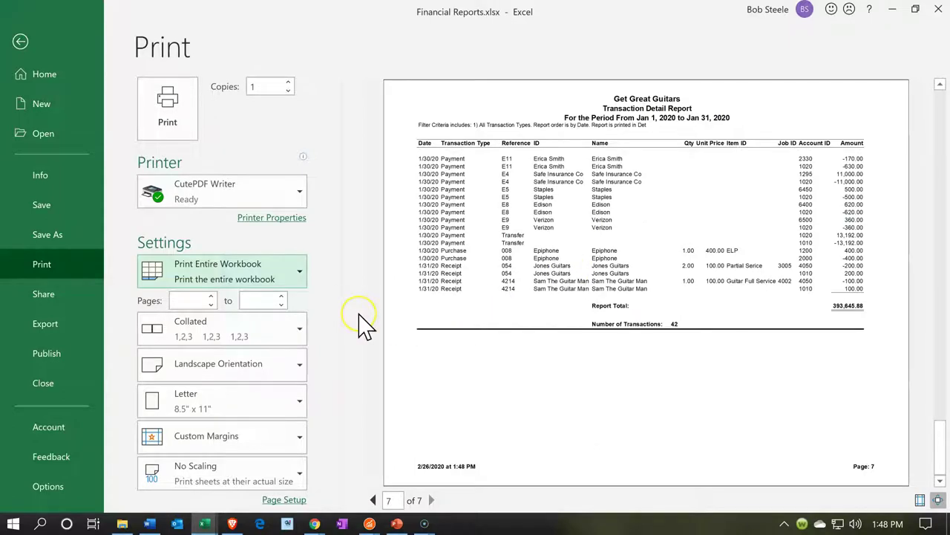
- Print the entire workbook to CutePDF Writer and save it as Financial Reports.pdf in the Section 7 folder
{"action": "left_click", "coordinate": [177, 123]}
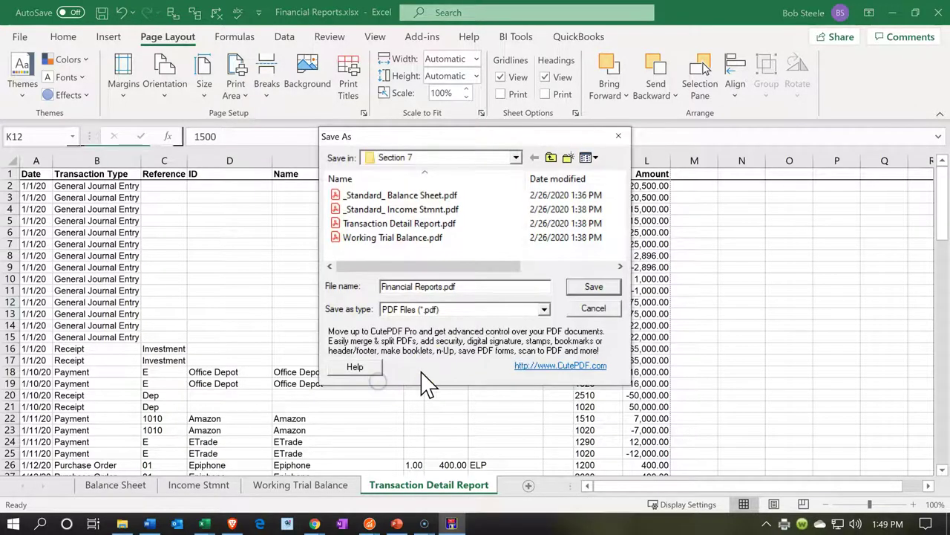
{"action": "left_click", "coordinate": [594, 288]}
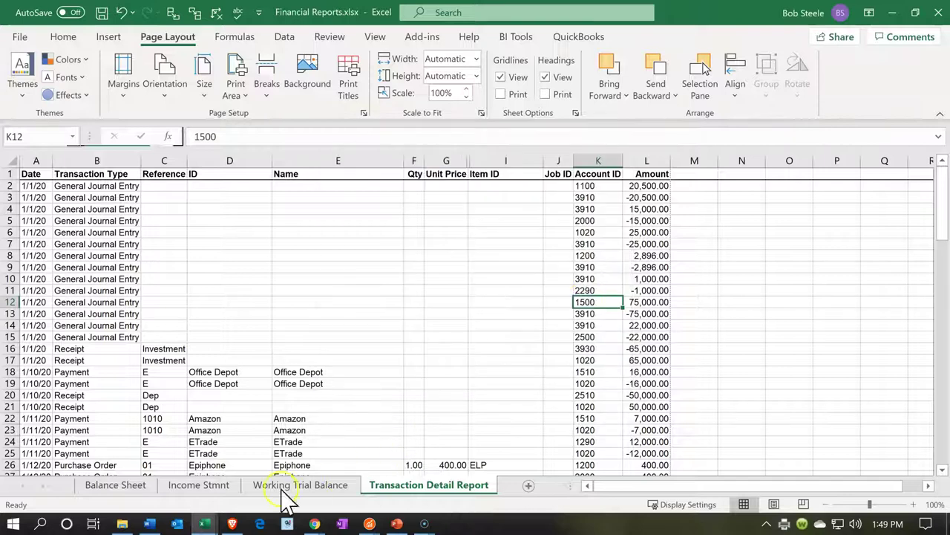
- Close the Financial Reports.xlsx workbook and save its changes
{"action": "left_click", "coordinate": [123, 524]}
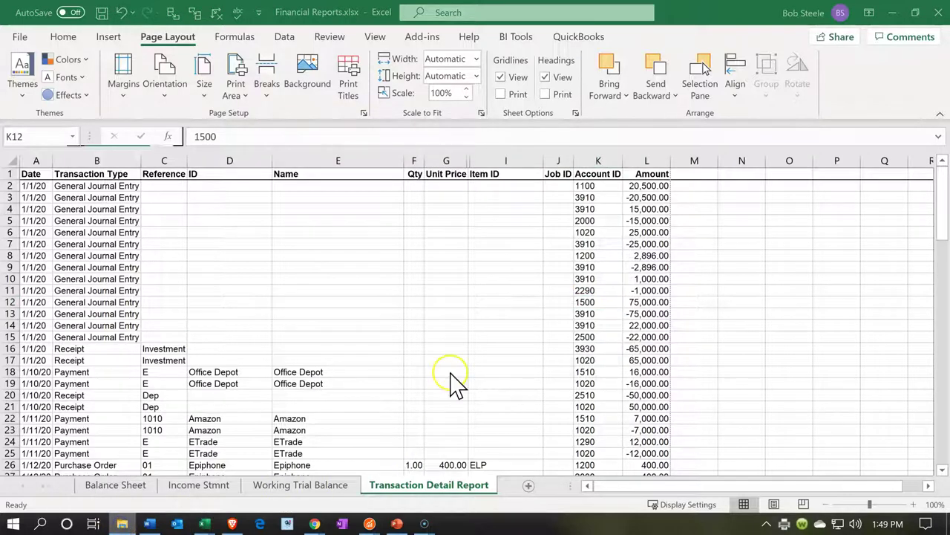
{"action": "left_click", "coordinate": [854, 89]}
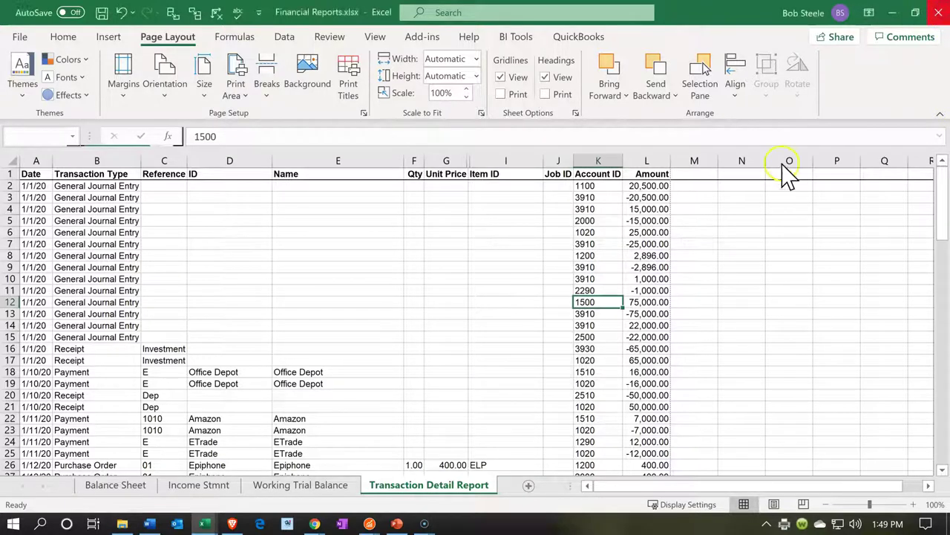
{"action": "key", "text": "ctrl+w"}
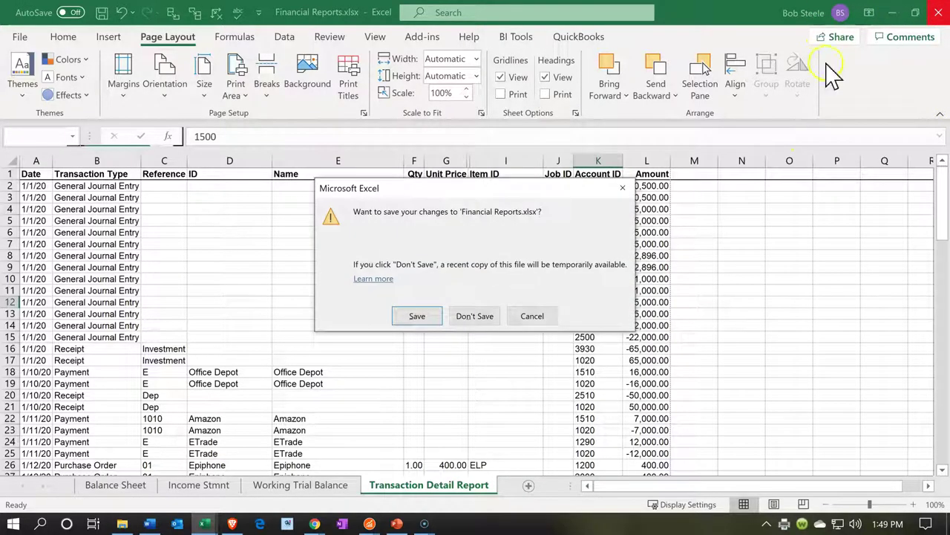
{"action": "left_click", "coordinate": [424, 316]}
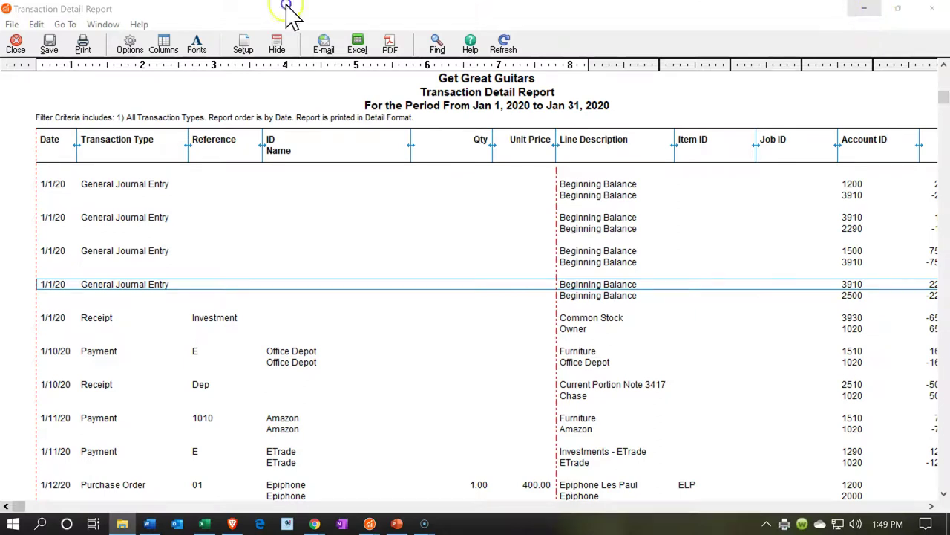
- Clear the open report windows, the Sage 50 main window and the browser off the screen to reach the desktop
{"action": "left_click", "coordinate": [862, 12]}
{"action": "left_click", "coordinate": [861, 11]}
{"action": "left_click", "coordinate": [861, 12]}
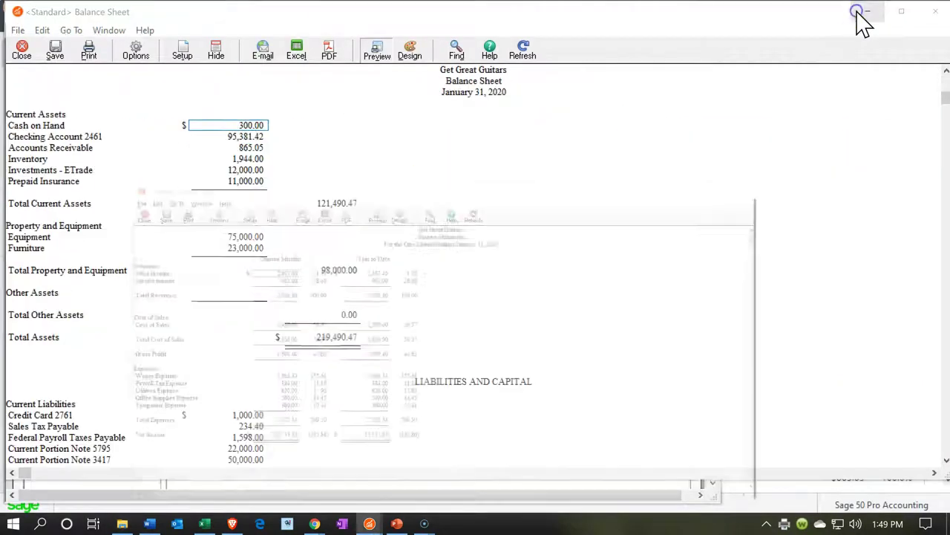
{"action": "left_click", "coordinate": [861, 11]}
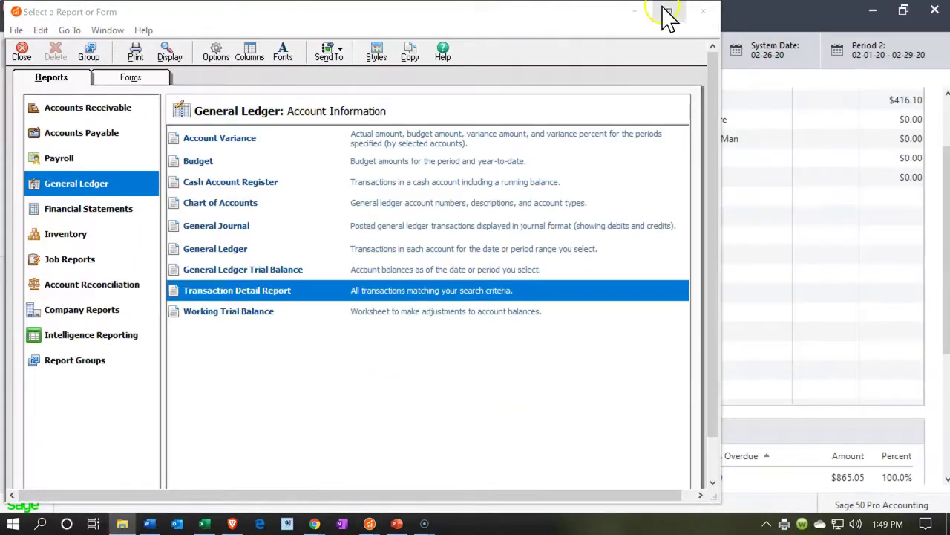
{"action": "left_click", "coordinate": [780, 22]}
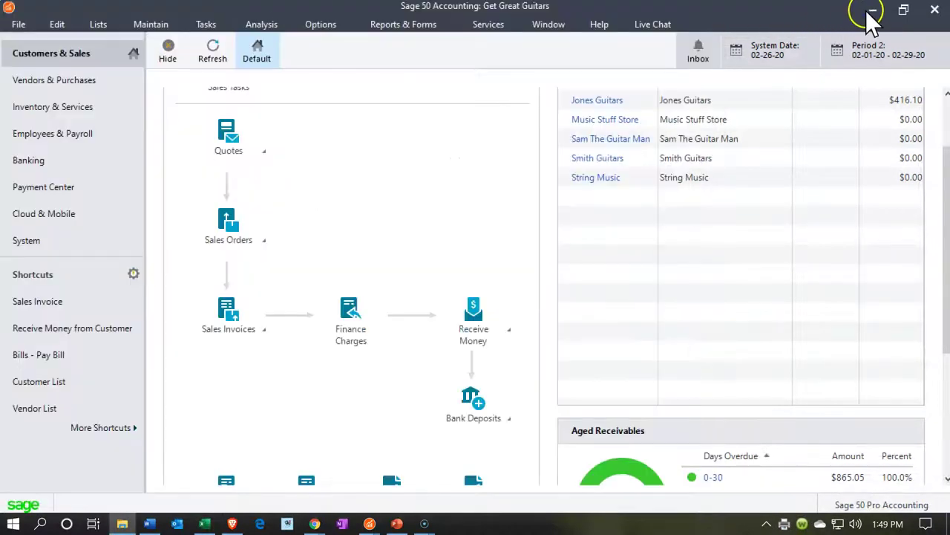
{"action": "left_click", "coordinate": [866, 11]}
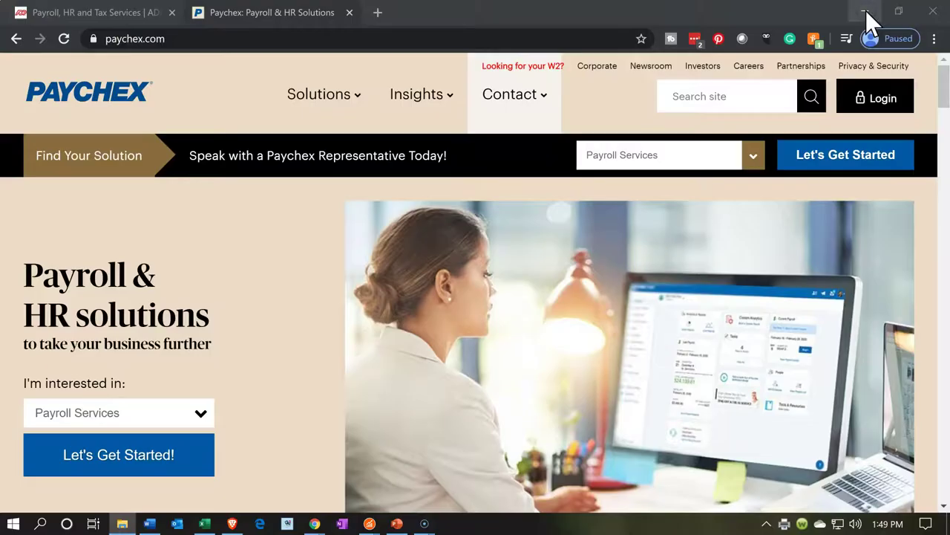
{"action": "left_click", "coordinate": [929, 12]}
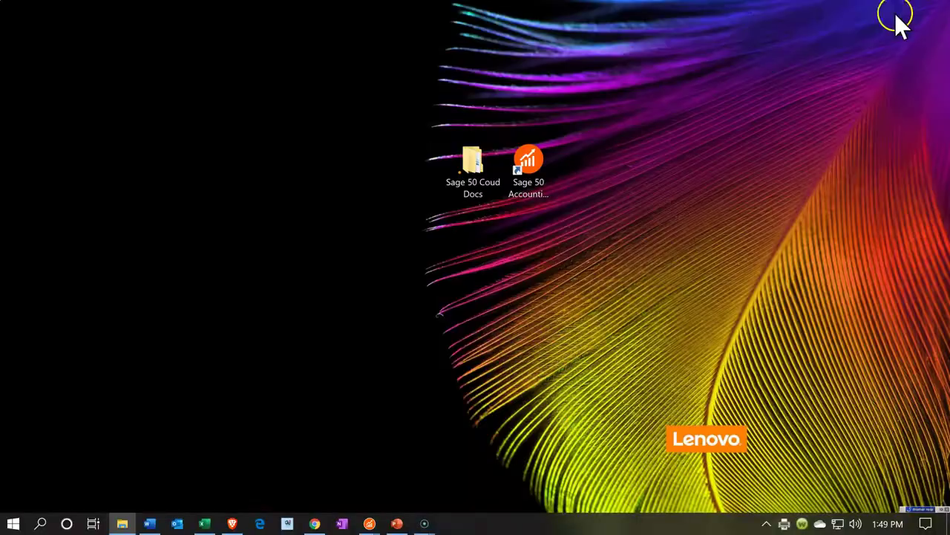
- Open the Section 7 folder inside the Sage 50 Coud Docs folder in File Explorer
{"action": "left_click", "coordinate": [469, 177]}
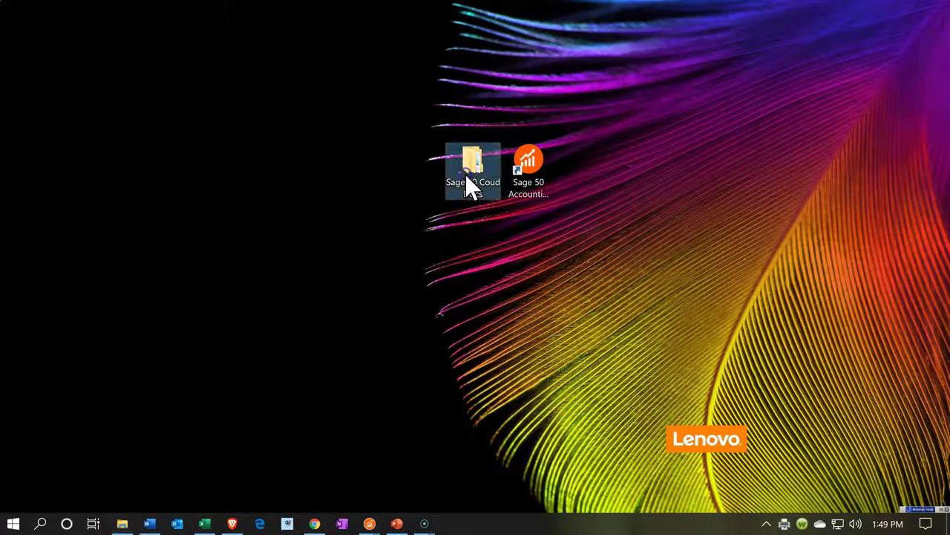
{"action": "left_click", "coordinate": [765, 523]}
{"action": "left_click", "coordinate": [380, 512]}
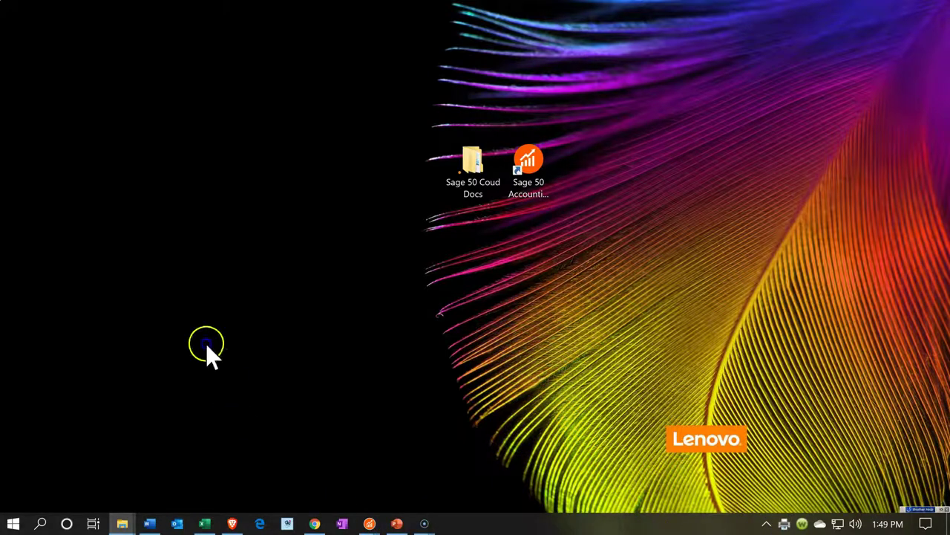
{"action": "left_click", "coordinate": [570, 528]}
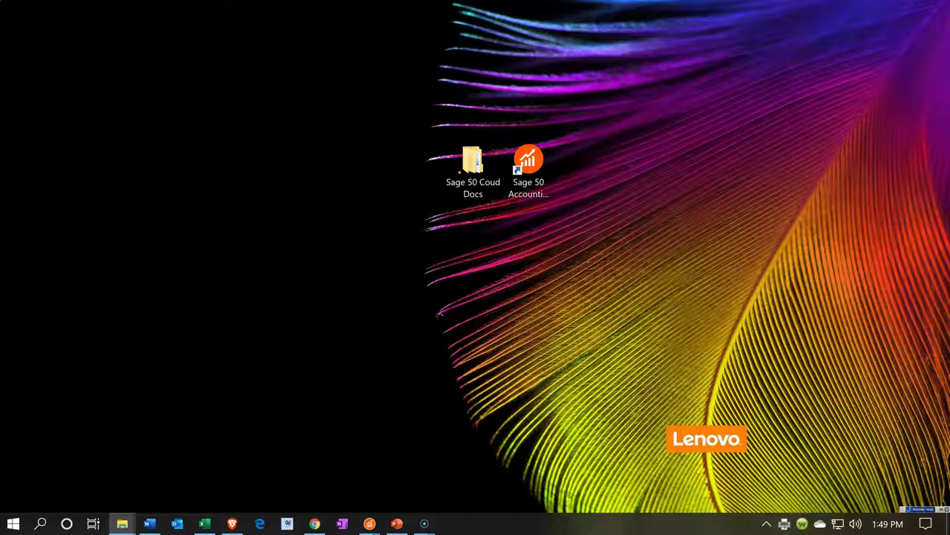
{"action": "left_click_drag", "start_coordinate": [297, 476], "coordinate": [311, 201]}
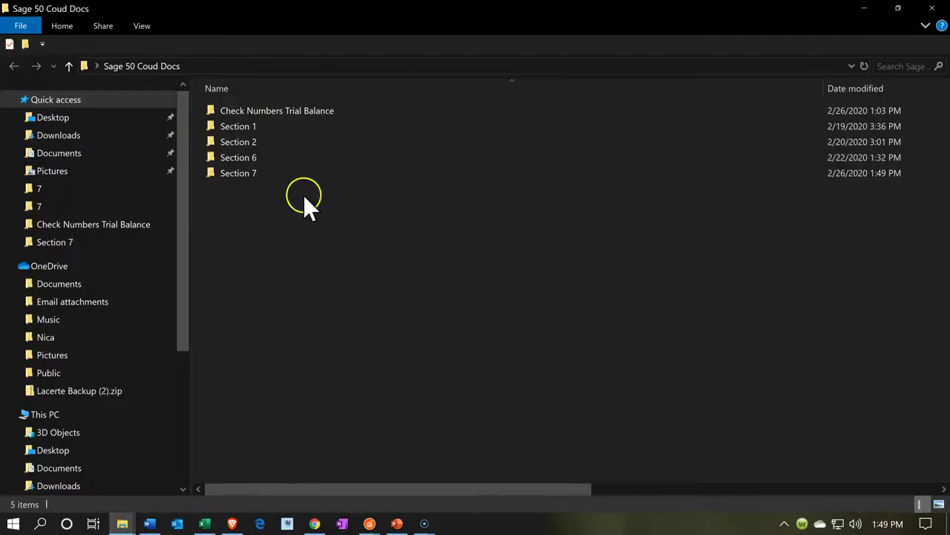
{"action": "double_click", "coordinate": [252, 173]}
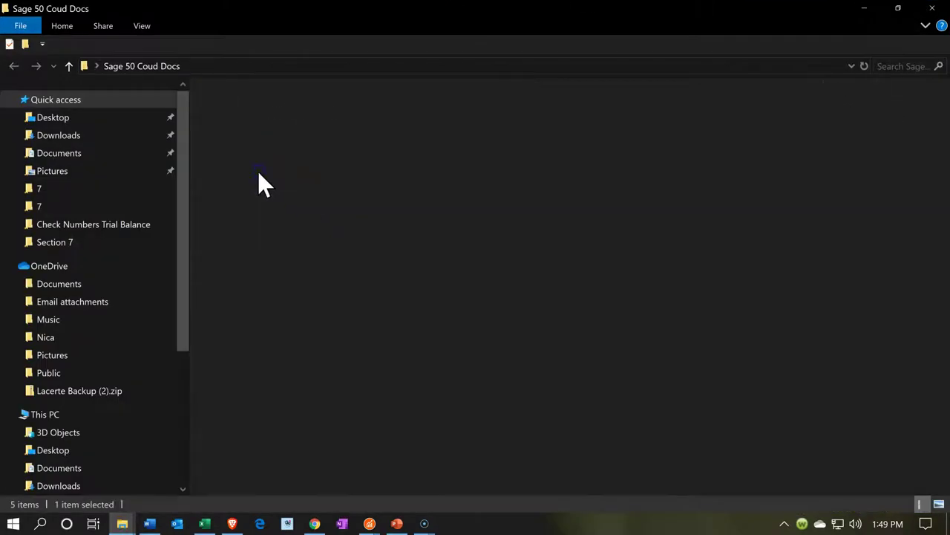
- Create a new folder named Financial Reports inside the Section 7 folder
{"action": "right_click", "coordinate": [252, 222]}
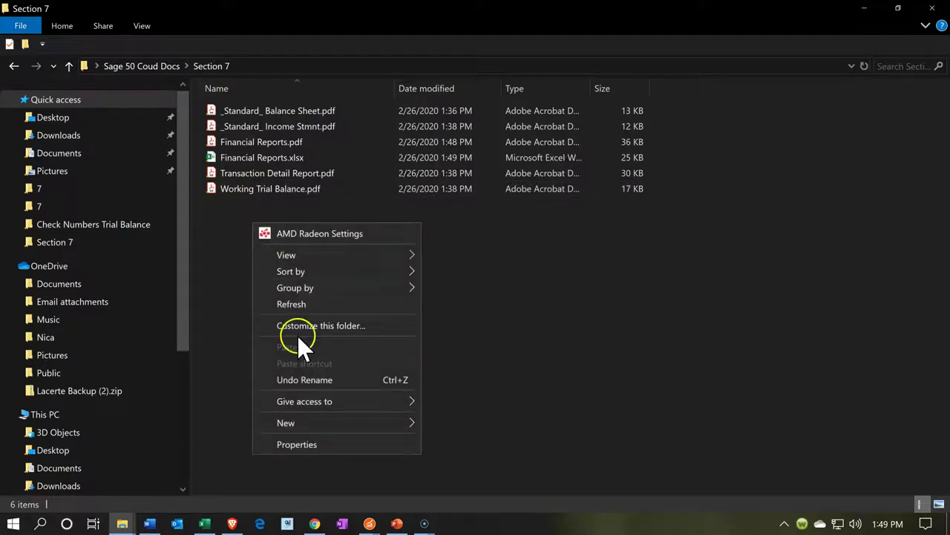
{"action": "mouse_move", "coordinate": [336, 423]}
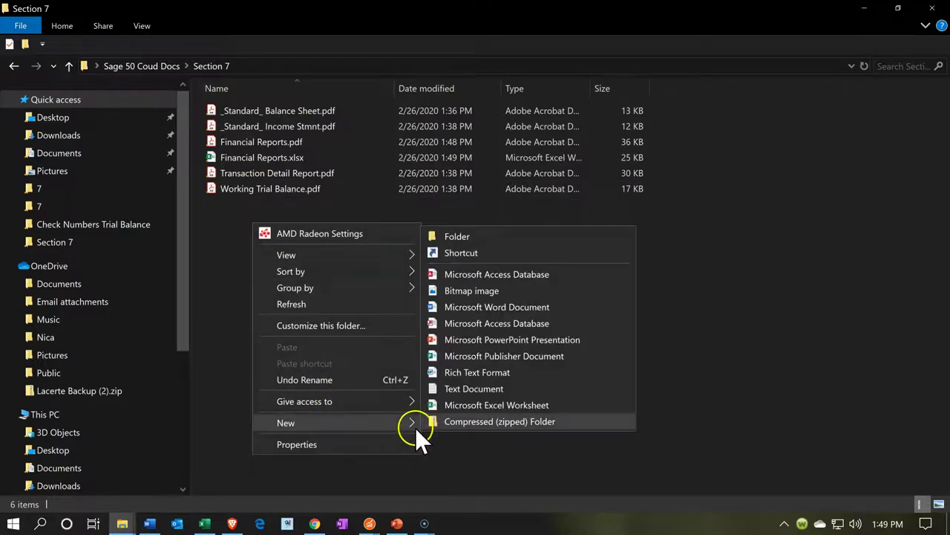
{"action": "left_click", "coordinate": [459, 244]}
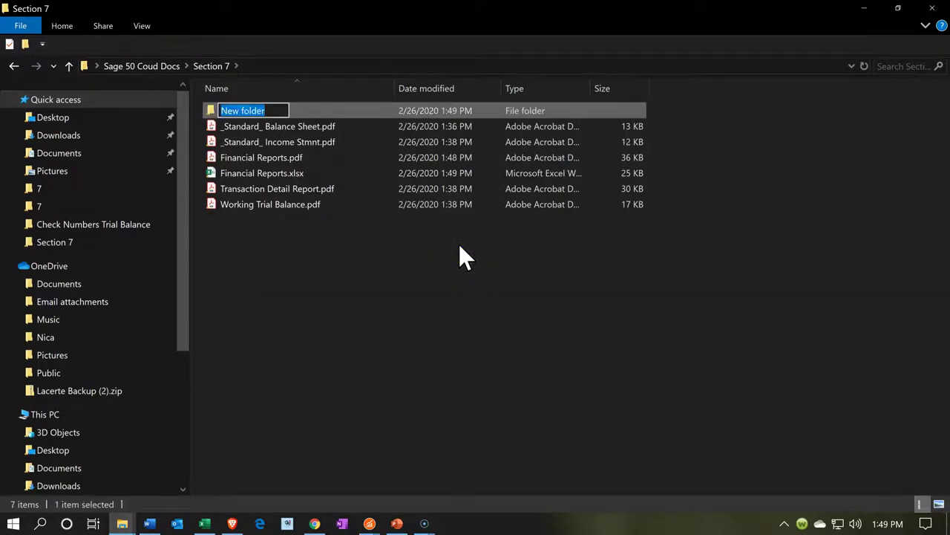
{"action": "type", "text": "Financil Re"}
{"action": "key", "text": "BackSpace"}
{"action": "key", "text": "BackSpace"}
{"action": "key", "text": "BackSpace"}
{"action": "key", "text": "BackSpace"}
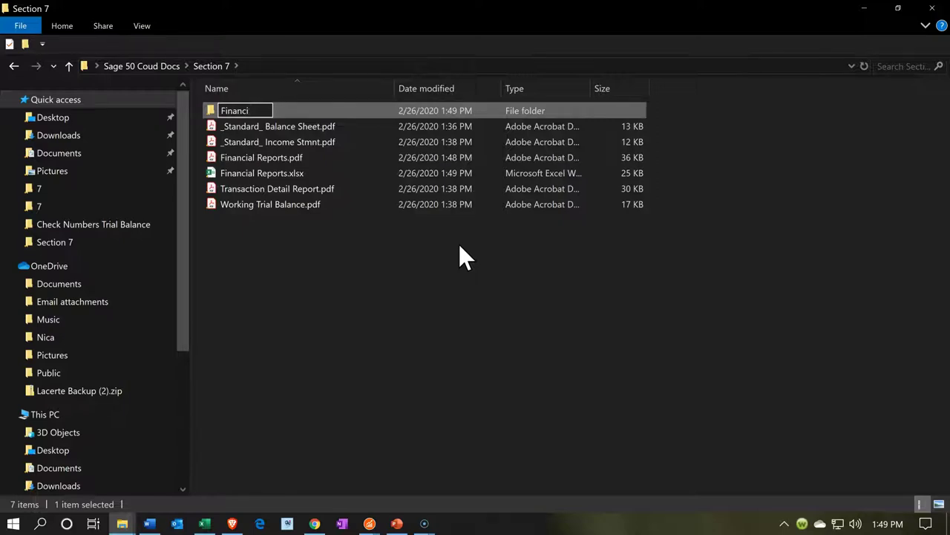
{"action": "type", "text": "al Reports"}
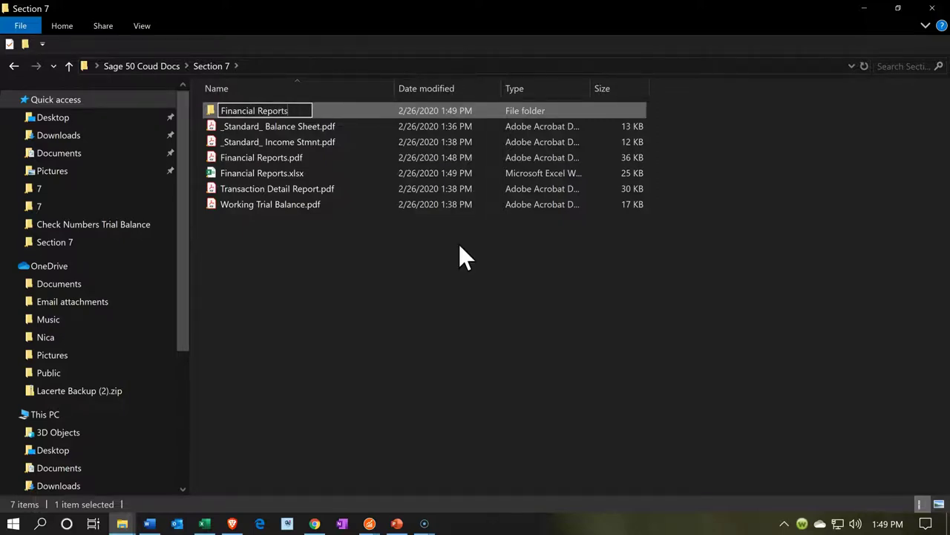
{"action": "key", "text": "Return"}
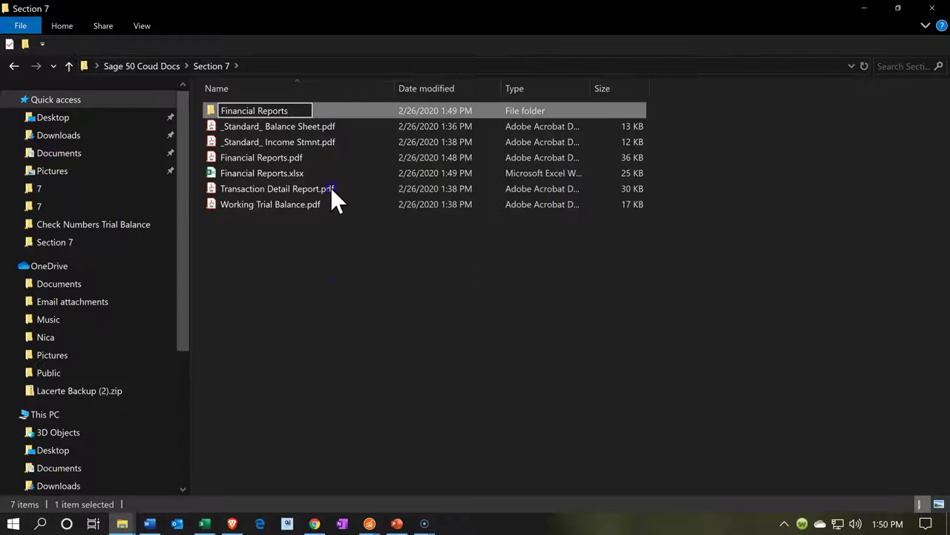
- Move the Balance Sheet, Income Stmnt, Transaction Detail Report and Working Trial Balance PDFs into the Financial Reports folder
{"action": "left_click", "coordinate": [258, 130]}
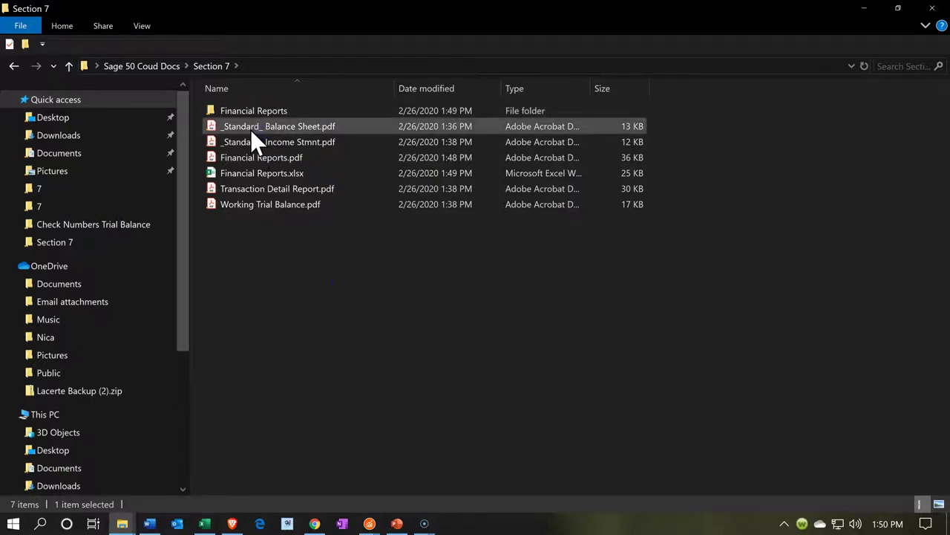
{"action": "left_click_drag", "start_coordinate": [251, 130], "coordinate": [245, 112]}
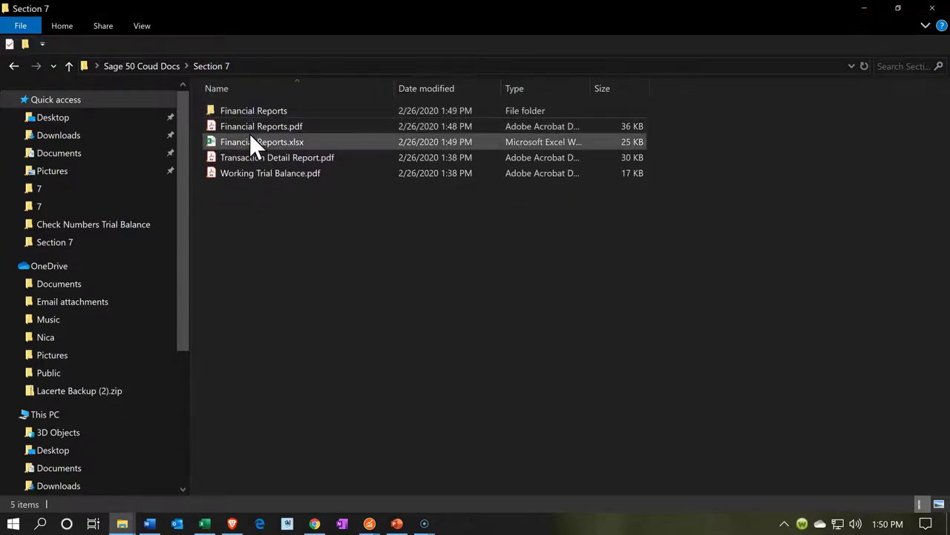
{"action": "left_click_drag", "start_coordinate": [252, 154], "coordinate": [252, 110]}
{"action": "left_click_drag", "start_coordinate": [248, 159], "coordinate": [250, 112]}
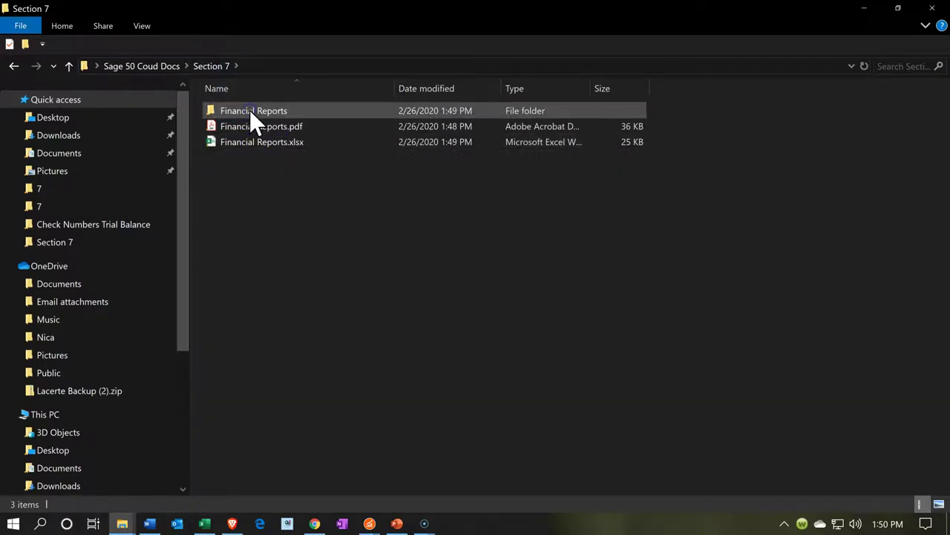
- Check the Send to destinations offered for the Financial Reports folder, including the compressed (zipped) folder option, and dismiss them
{"action": "left_click", "coordinate": [249, 112]}
{"action": "right_click", "coordinate": [251, 110]}
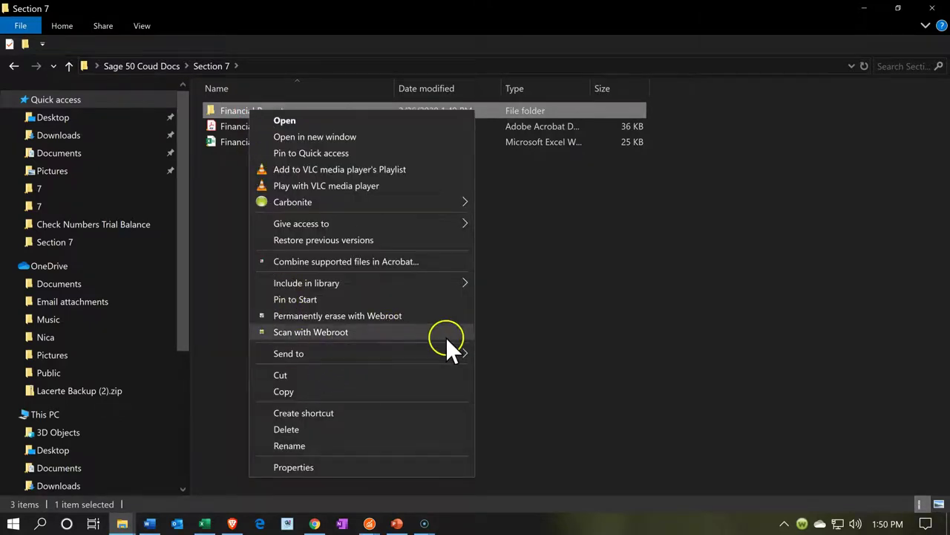
{"action": "mouse_move", "coordinate": [453, 358]}
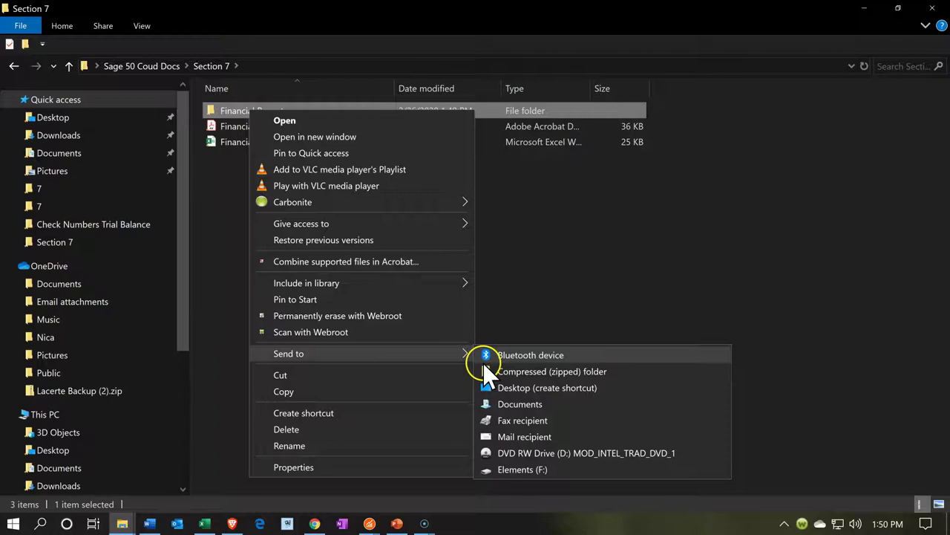
{"action": "left_click", "coordinate": [237, 237]}
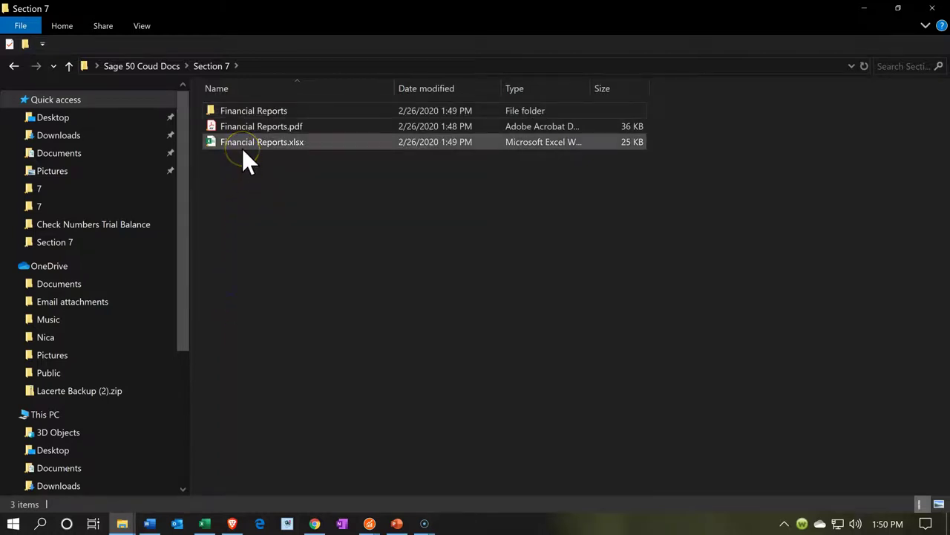
- Open Financial Reports.pdf from the Section 7 folder, look through its pages to the end of the Transaction Detail Report, and close it
{"action": "left_click", "coordinate": [245, 127]}
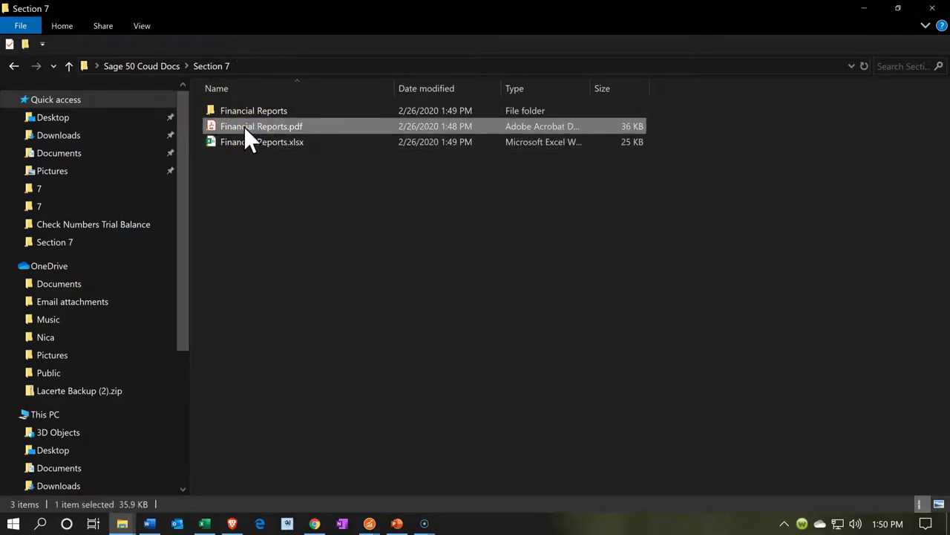
{"action": "double_click", "coordinate": [245, 128]}
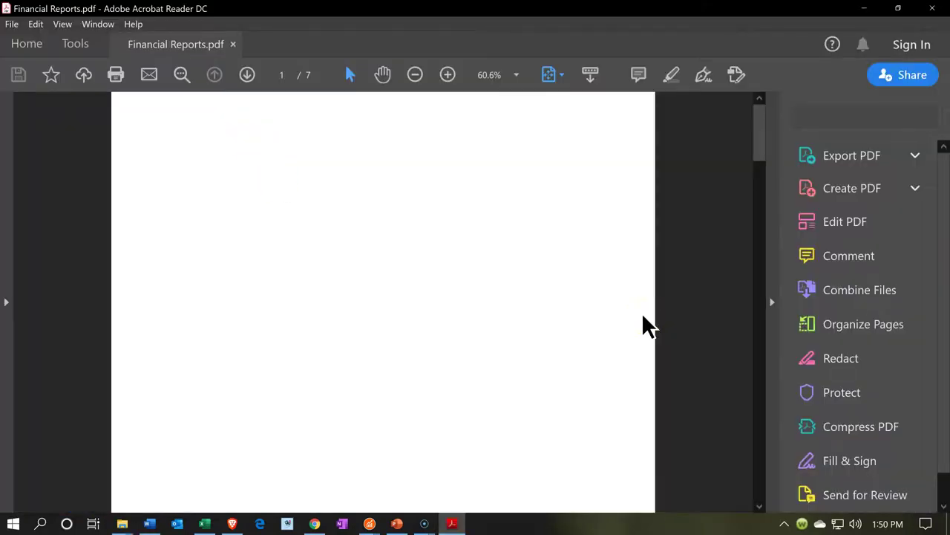
{"action": "scroll", "coordinate": [644, 317], "scroll_direction": "down", "scroll_amount": 4}
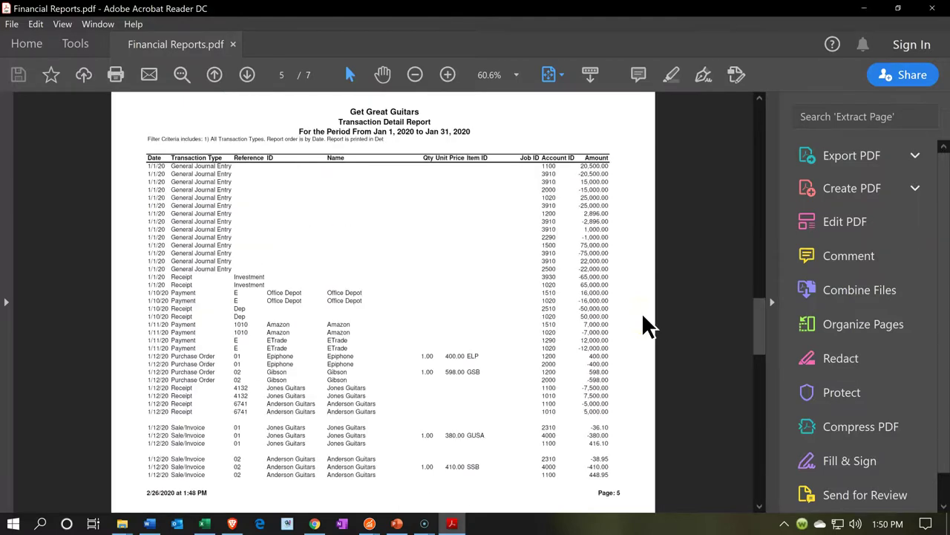
{"action": "scroll", "coordinate": [644, 324], "scroll_direction": "down", "scroll_amount": 2}
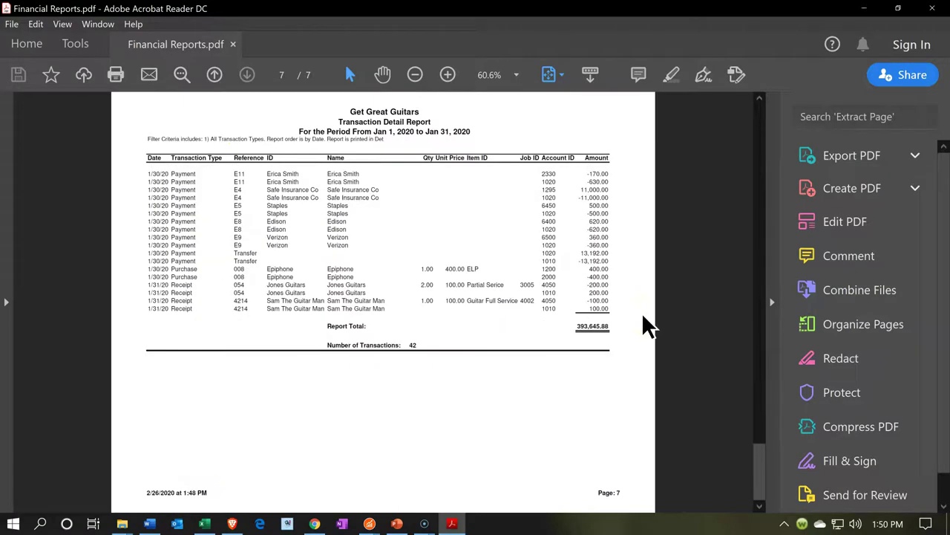
{"action": "left_click", "coordinate": [933, 9]}
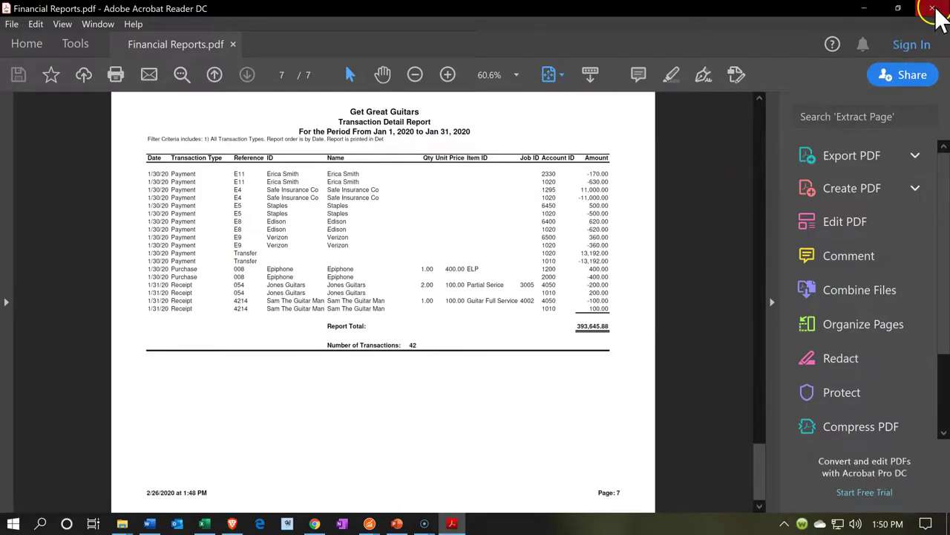